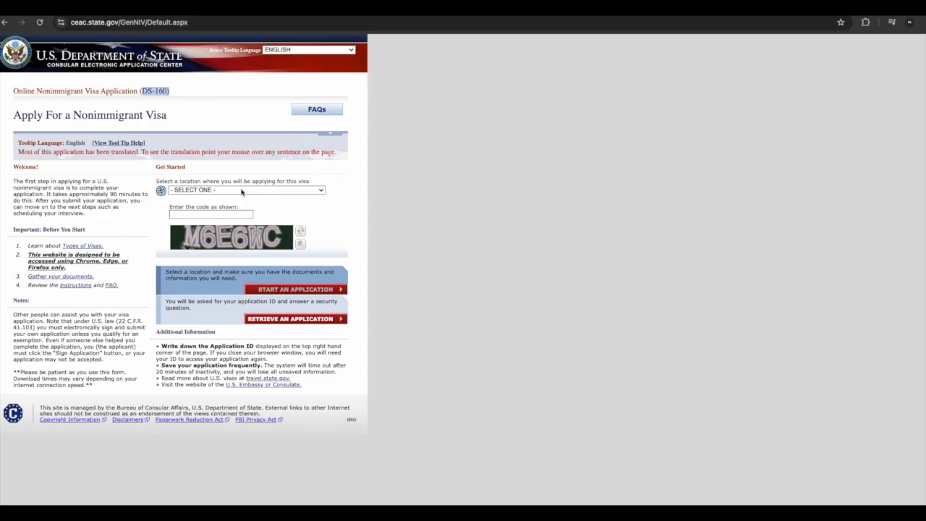
Try to select INDIA, MUMBAI as the location where you will apply for the visa
left_click(241, 191)
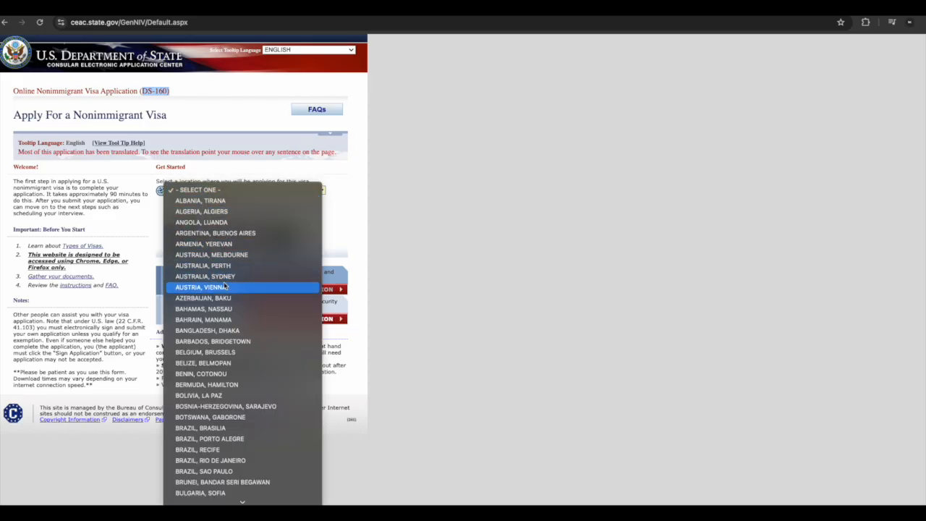
scroll(225, 285, "down", 6)
scroll(224, 286, "down", 1)
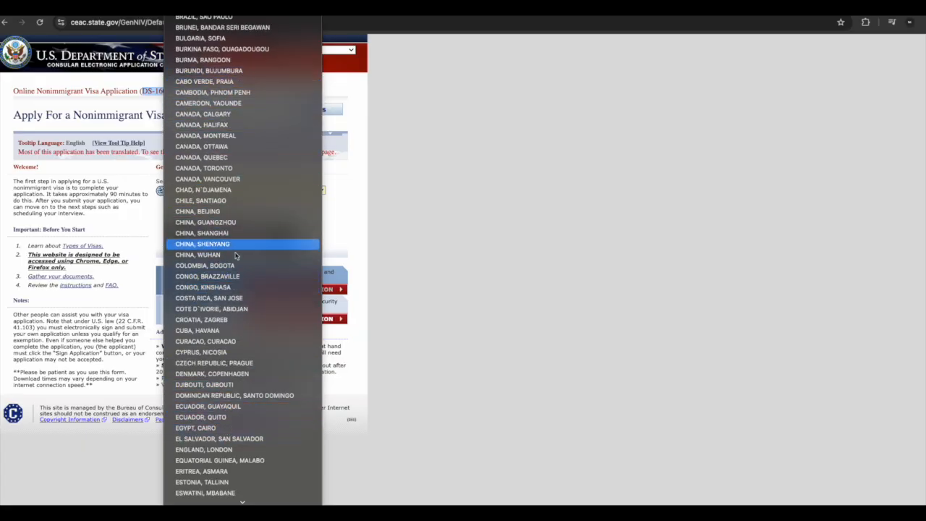
scroll(233, 292, "down", 7)
scroll(233, 291, "down", 7)
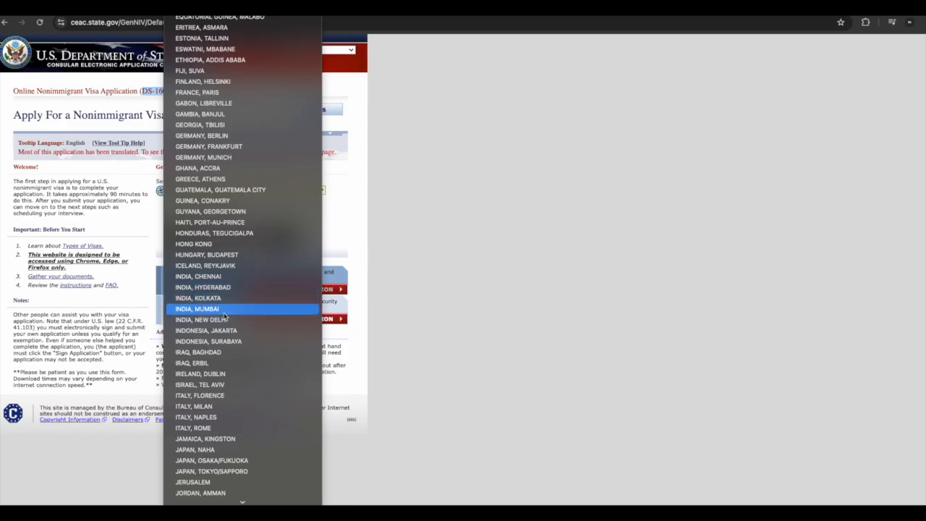
left_click(224, 312)
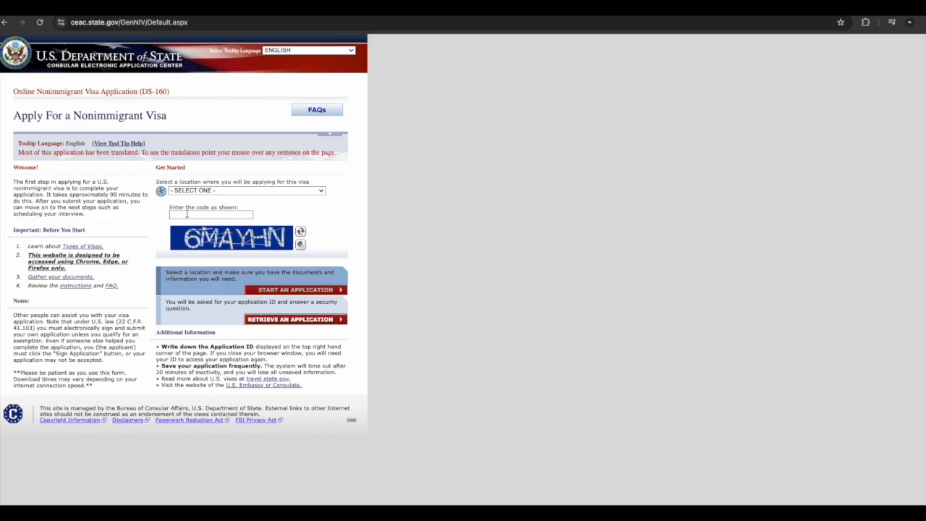
Enter the code shown in the image and highlight parts of the instructions text
left_click(185, 213)
type("6MAYHN")
left_click_drag(108, 194, 141, 194)
left_click_drag(64, 201, 128, 201)
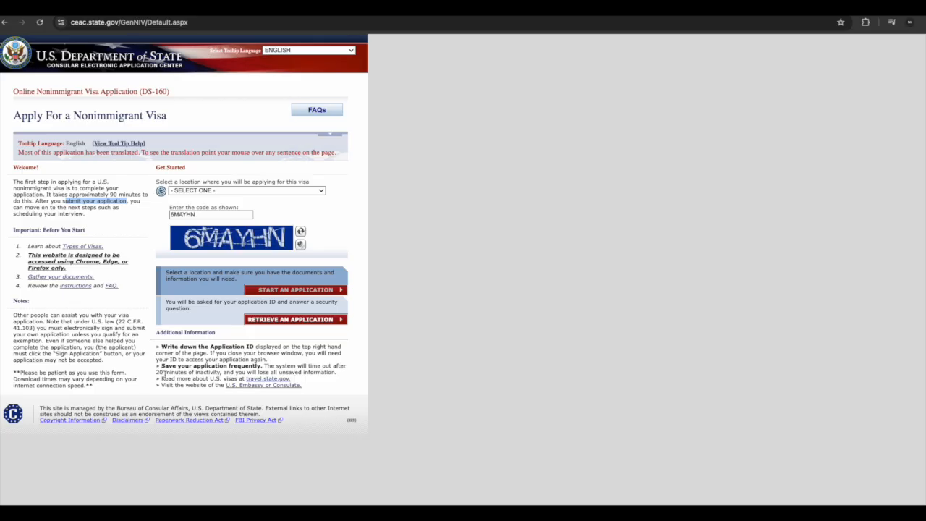
left_click_drag(156, 374, 222, 372)
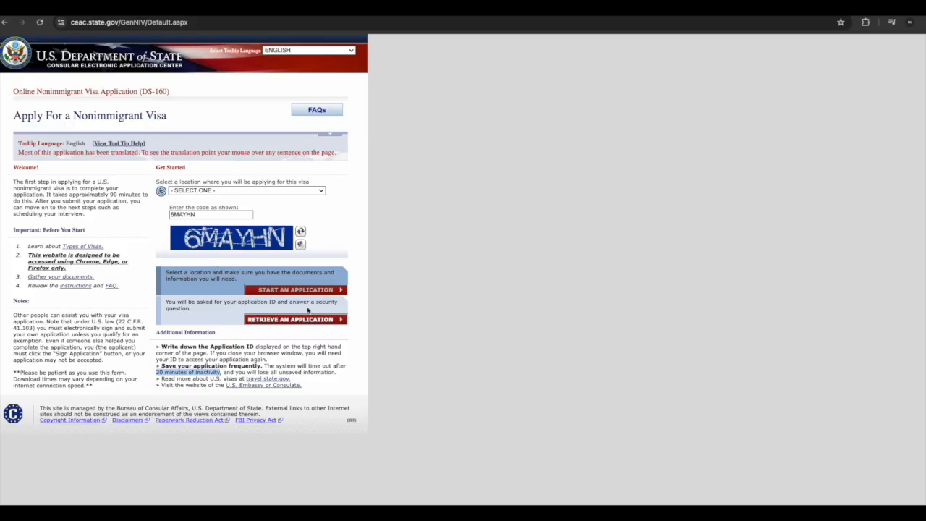
left_click(344, 261)
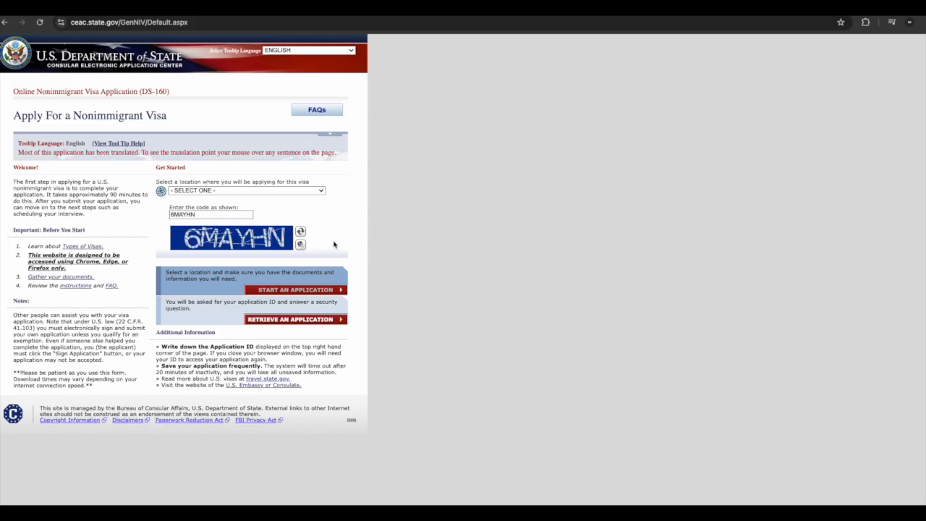
Reload the page and select INDIA, MUMBAI as the application location
left_click(231, 191)
left_click(41, 24)
left_click(41, 24)
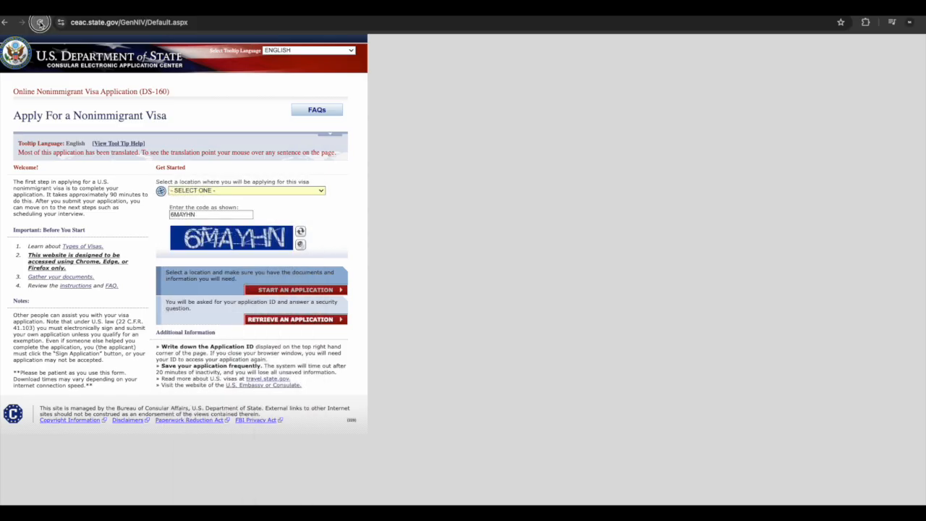
left_click(246, 191)
scroll(261, 463, "down", 10)
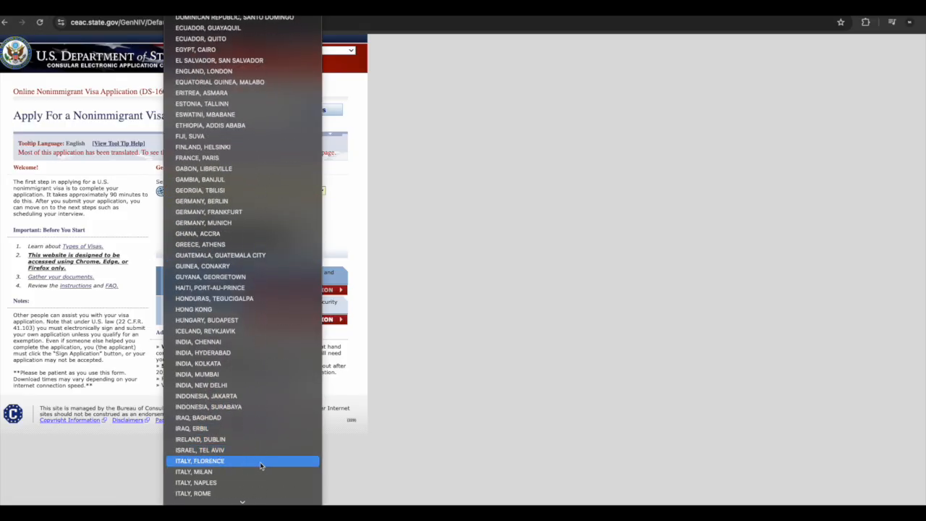
left_click(244, 374)
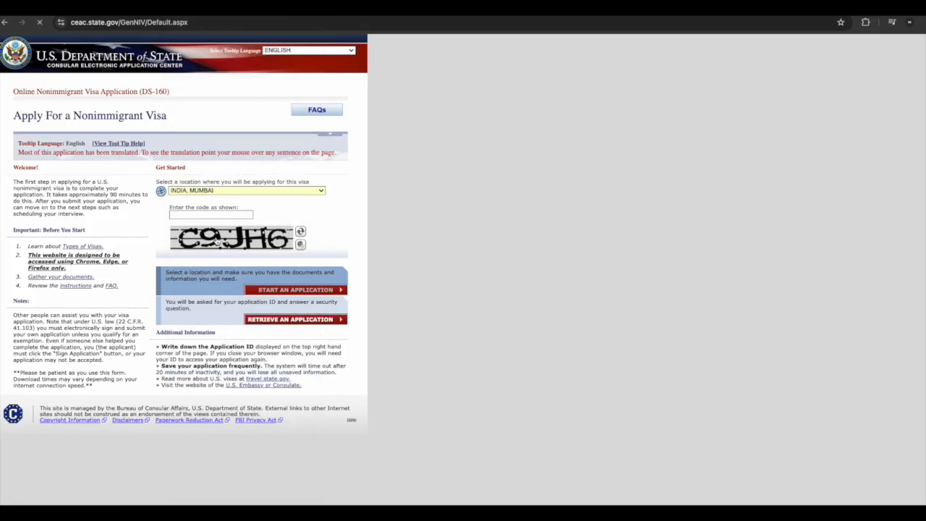
Enter the code shown in the image and start a new application
left_click(209, 212)
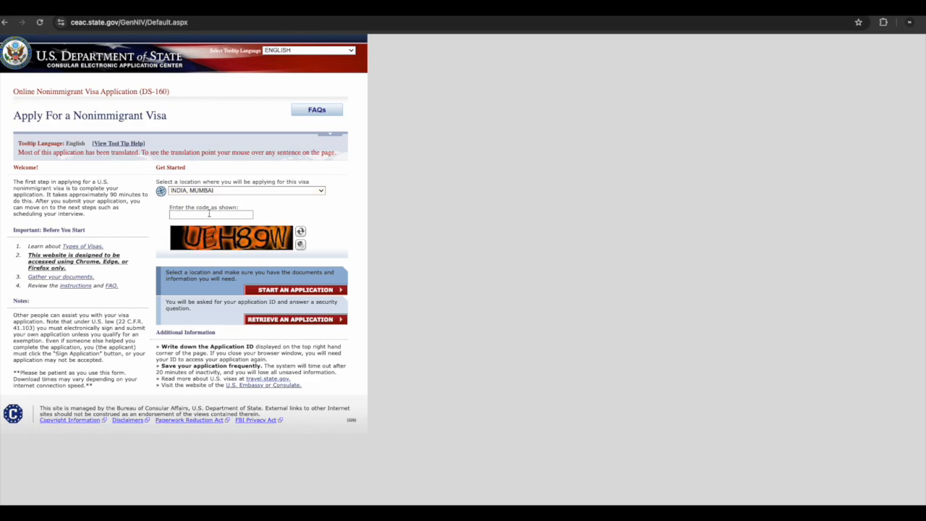
left_click(209, 213)
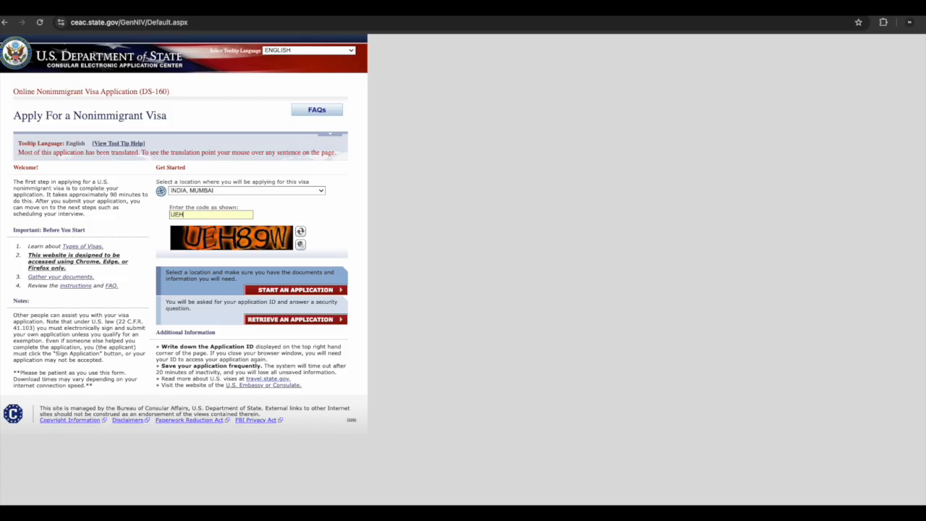
type("UEH89W")
left_click(286, 290)
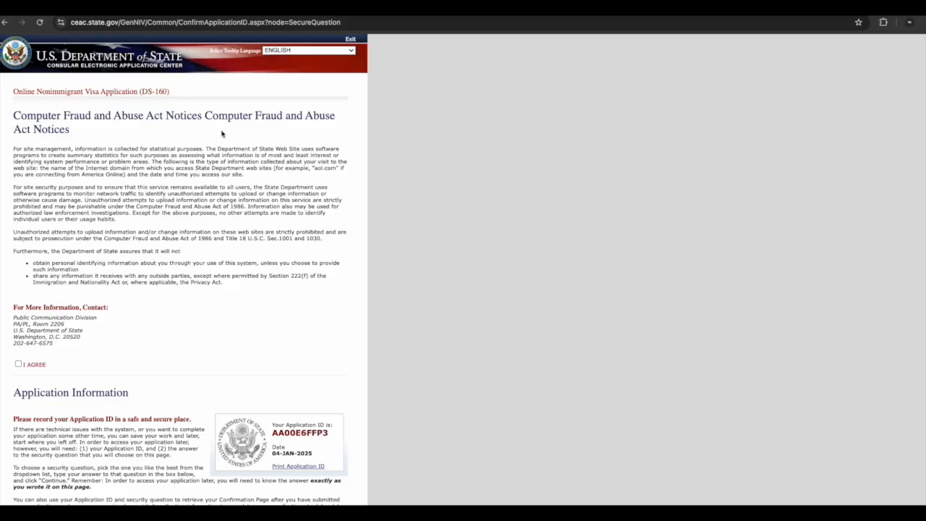
Check I AGREE on the Computer Fraud and Abuse Act notice and select the Application ID to record it
left_click(18, 364)
scroll(139, 354, "down", 2)
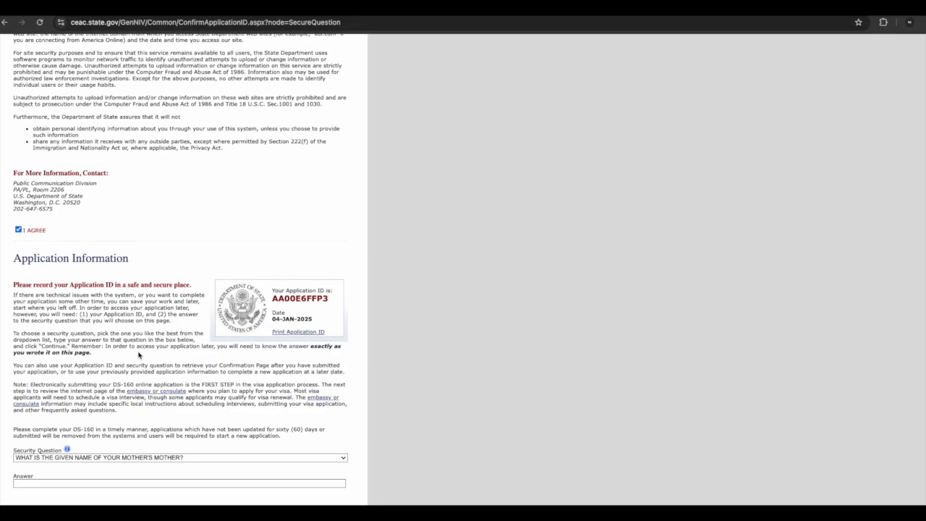
scroll(138, 354, "down", 1)
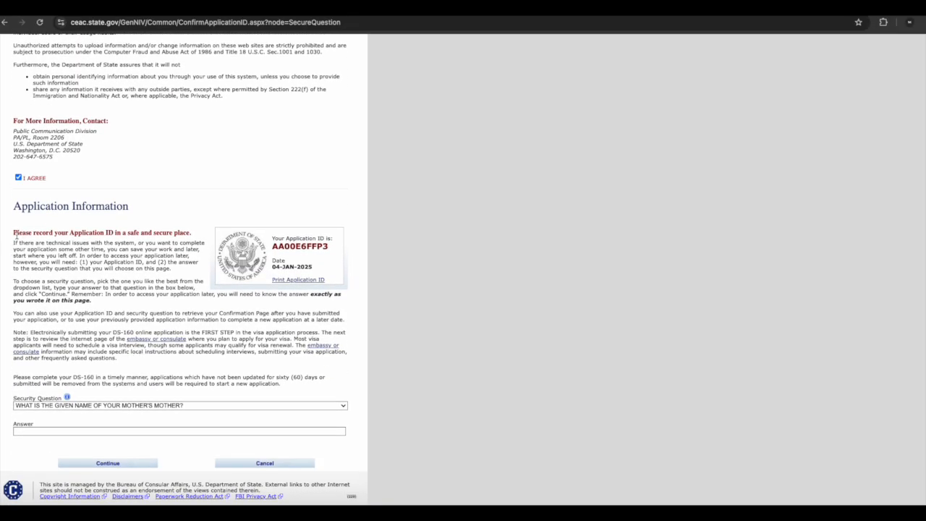
left_click_drag(14, 233, 199, 234)
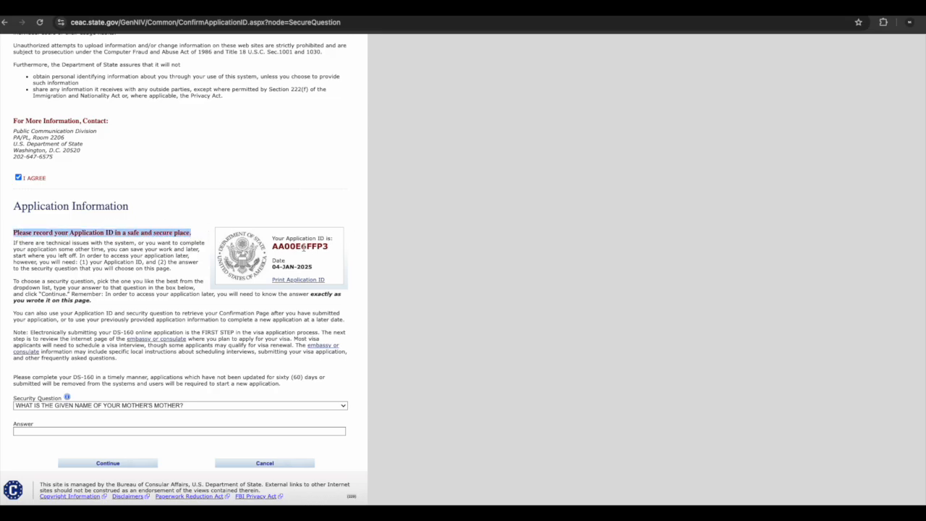
double_click(304, 247)
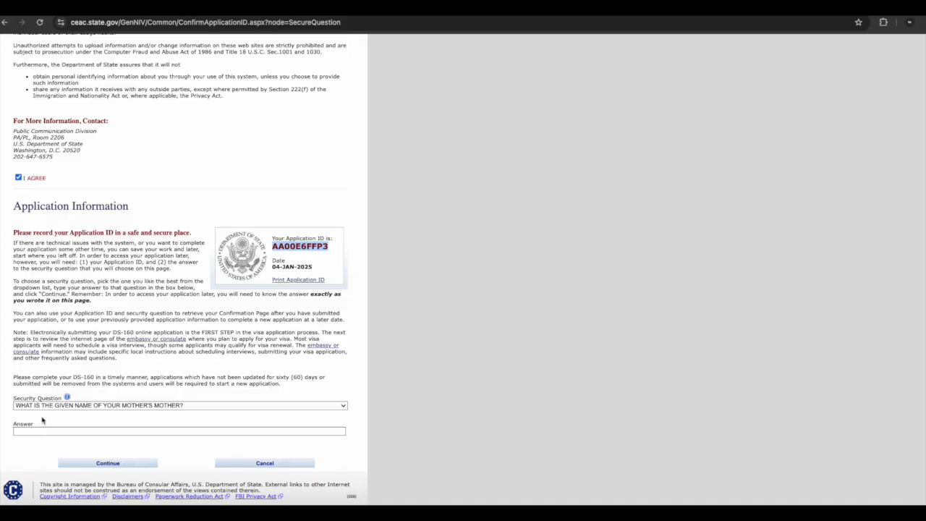
Review the available security questions, keeping the given name of your mother's mother
left_click(63, 405)
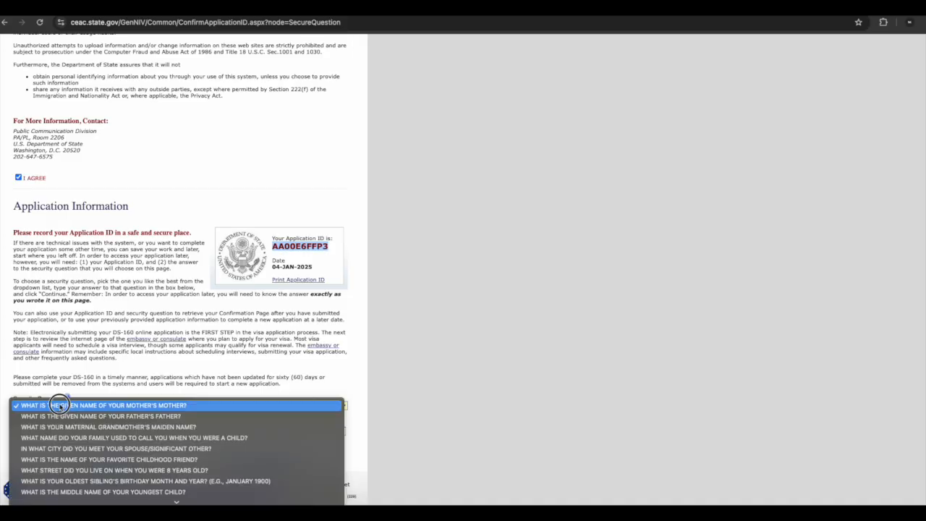
left_click(280, 302)
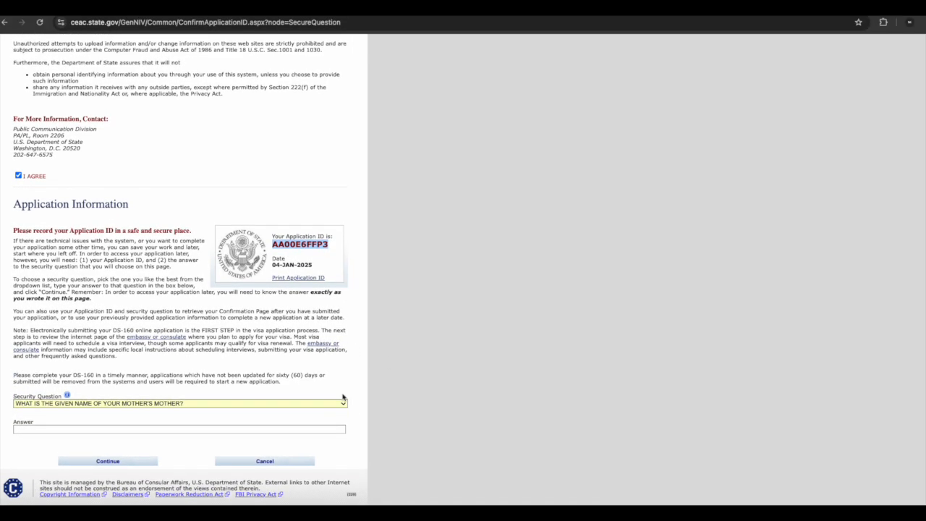
left_click(250, 404)
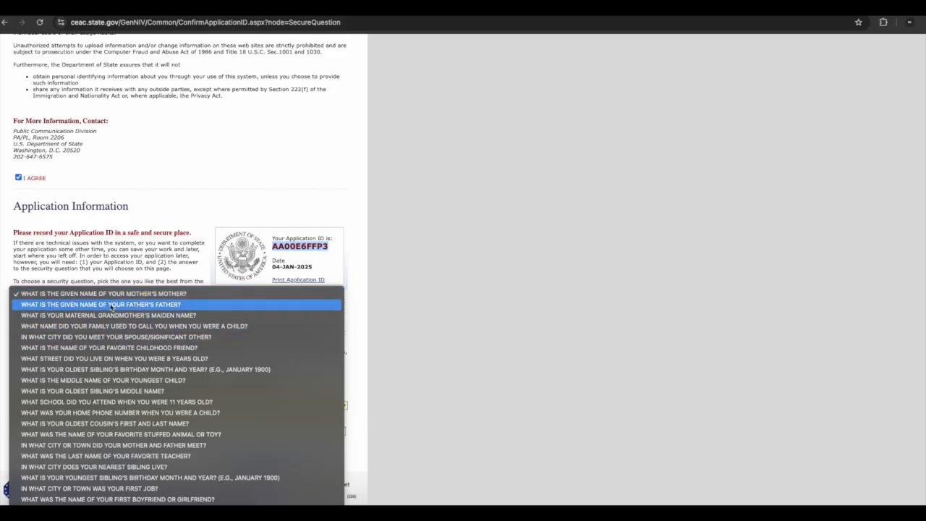
left_click(123, 294)
left_click(33, 433)
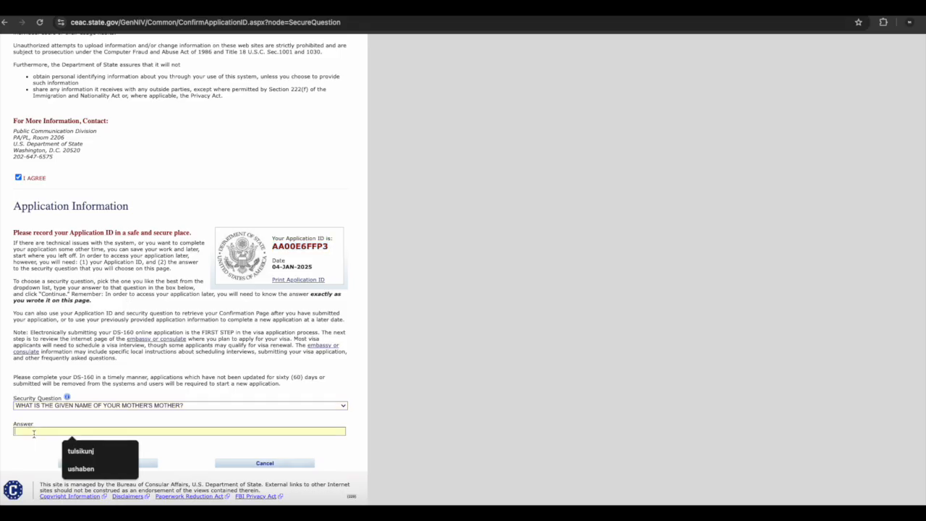
left_click(399, 432)
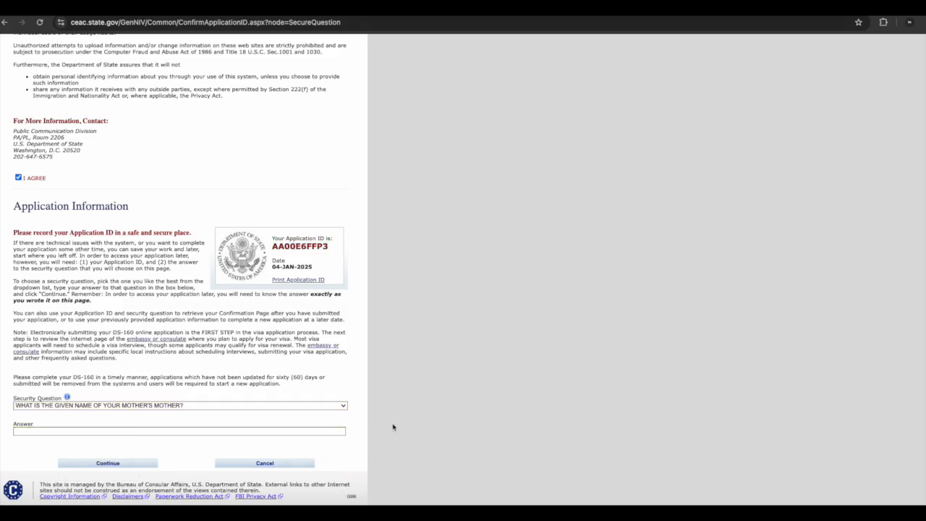
Scroll through the notices and the Application Information section to read them
scroll(202, 244, "up", 1)
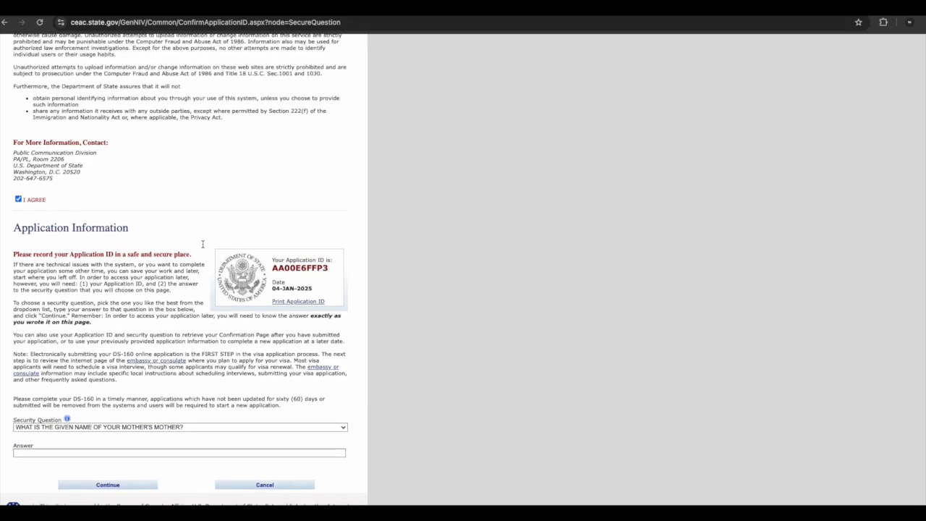
scroll(203, 244, "up", 5)
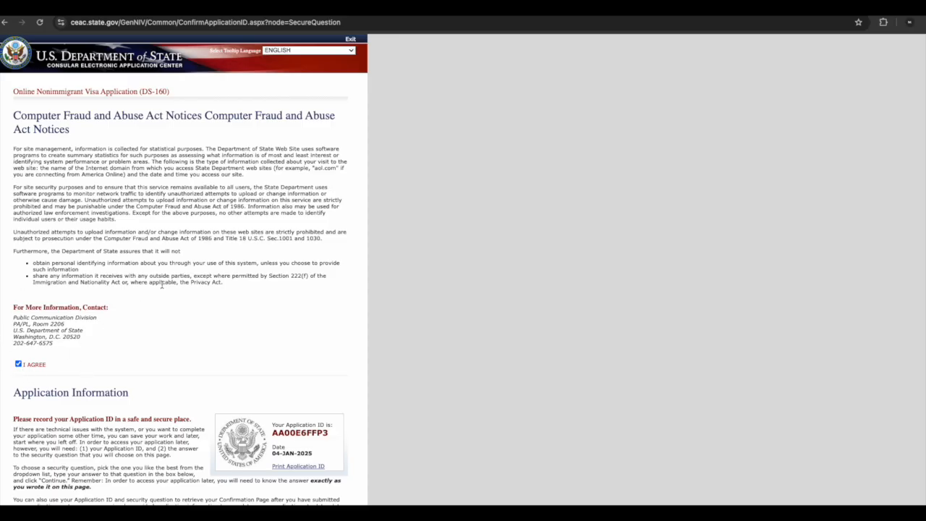
scroll(161, 285, "down", 2)
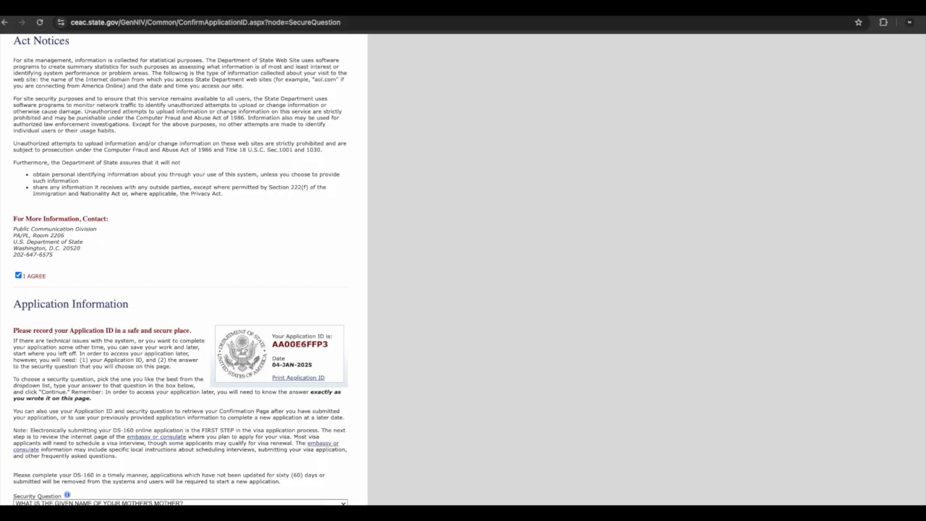
scroll(62, 296, "up", 2)
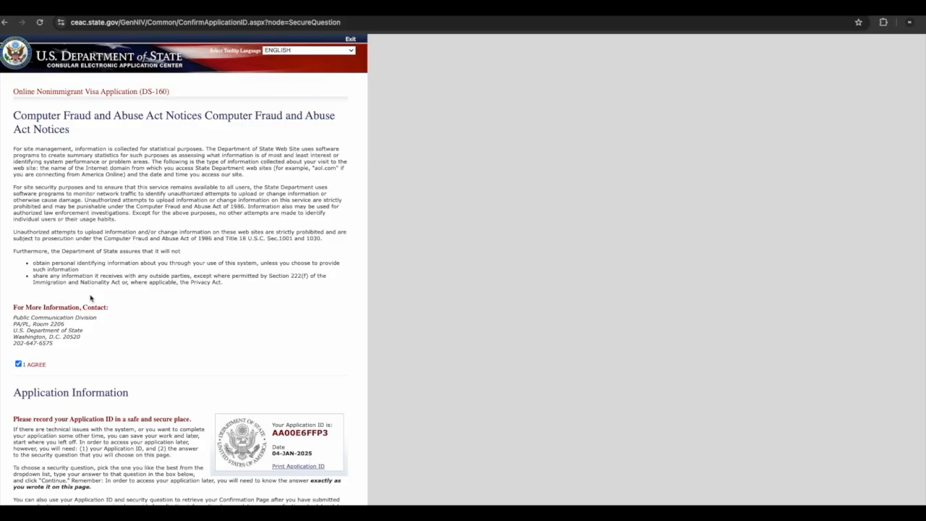
scroll(28, 365, "down", 2)
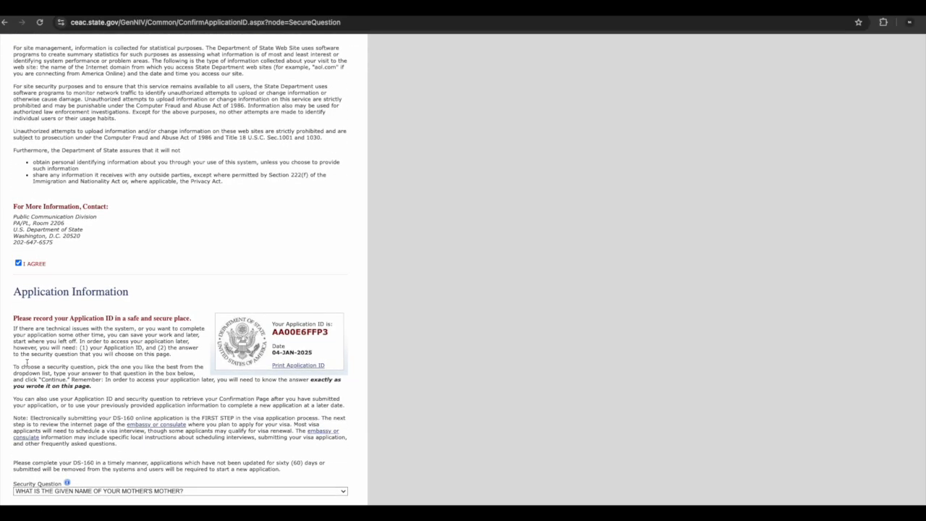
left_click_drag(330, 337, 264, 327)
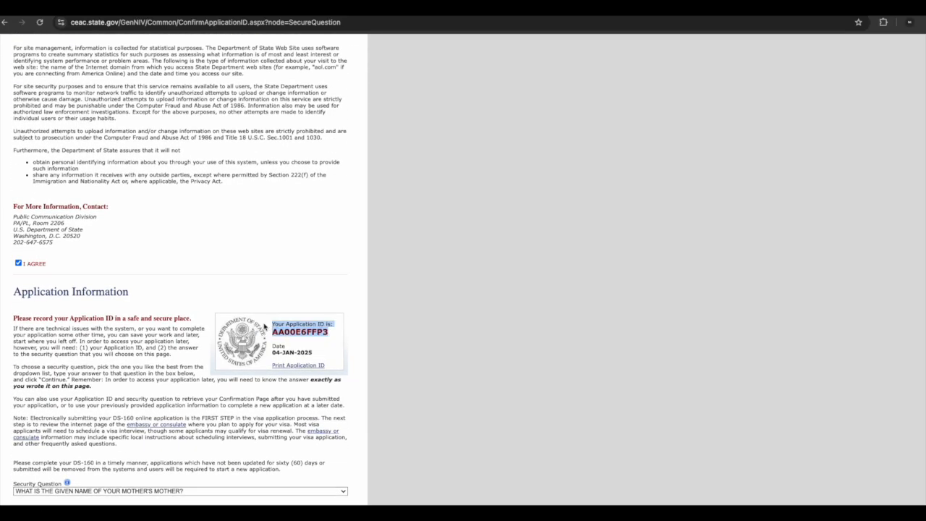
scroll(181, 361, "down", 2)
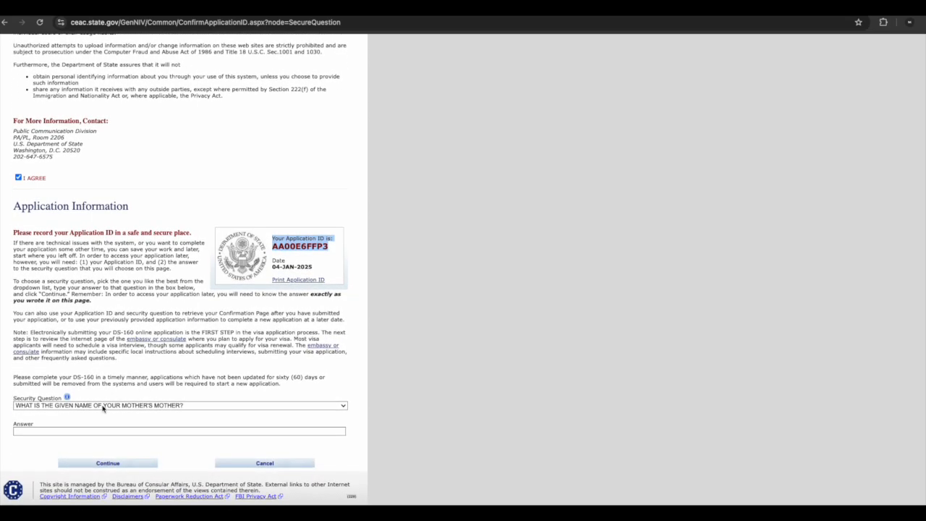
Choose the mother's mother security question, enter the security answer, and continue
left_click(103, 408)
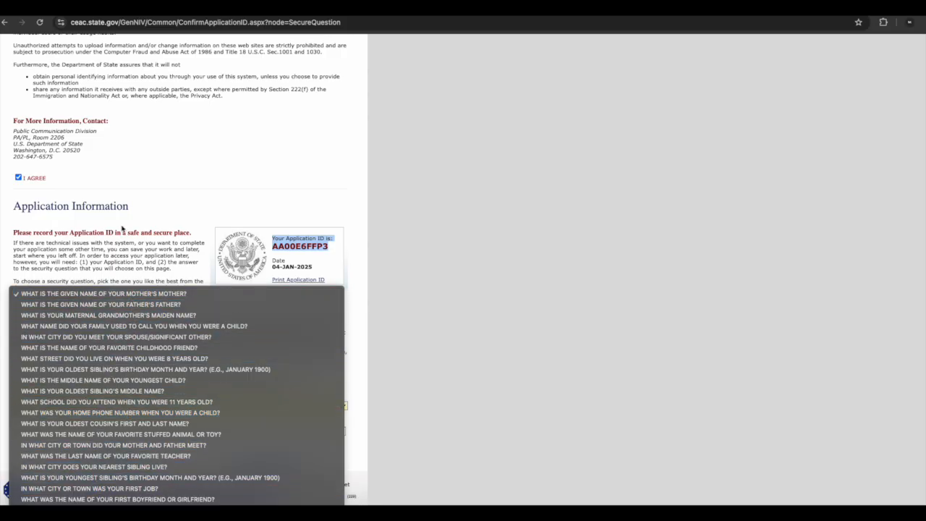
left_click(114, 294)
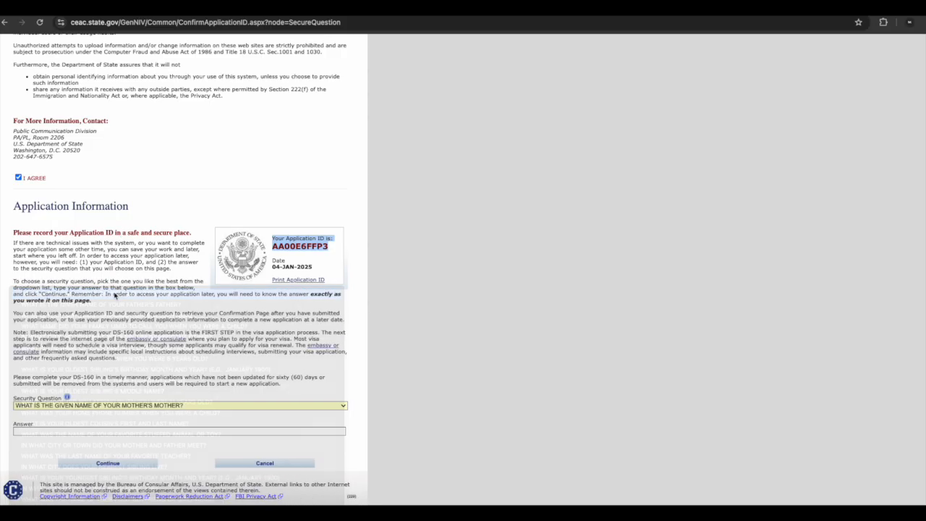
left_click(39, 432)
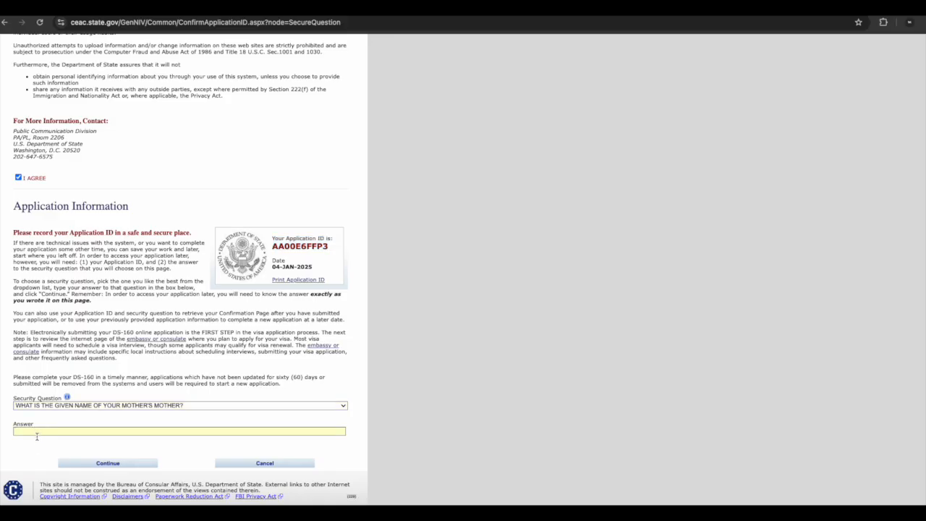
type("TEST")
left_click(108, 463)
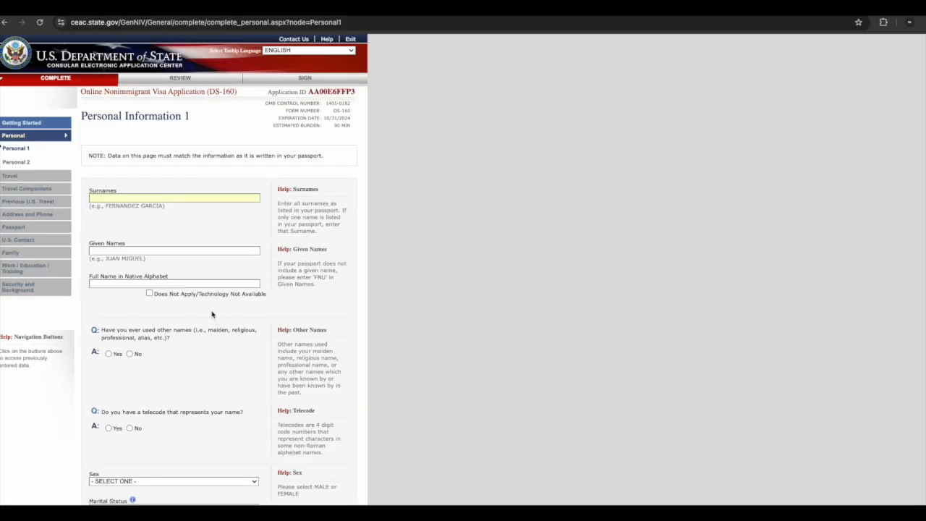
Select the Application ID and scroll through the Personal Information 1 form
double_click(337, 90)
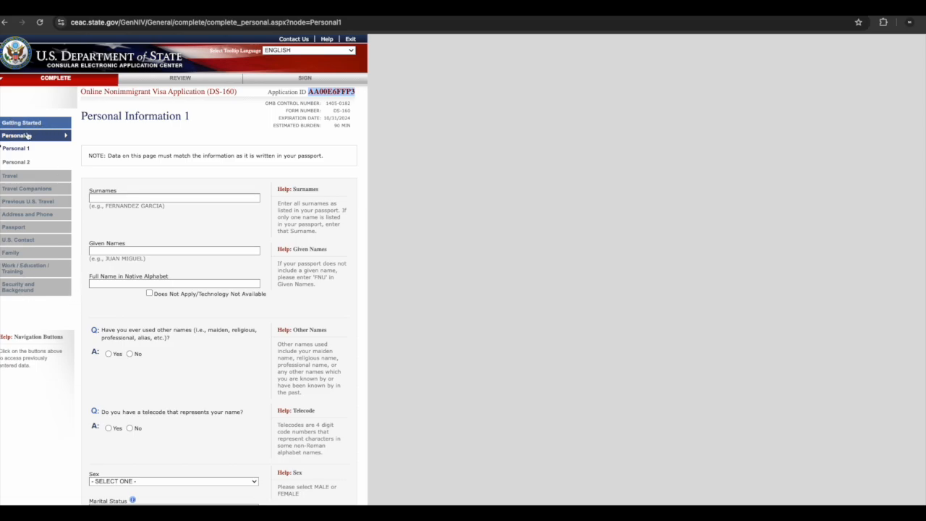
scroll(165, 191, "down", 5)
scroll(165, 190, "down", 1)
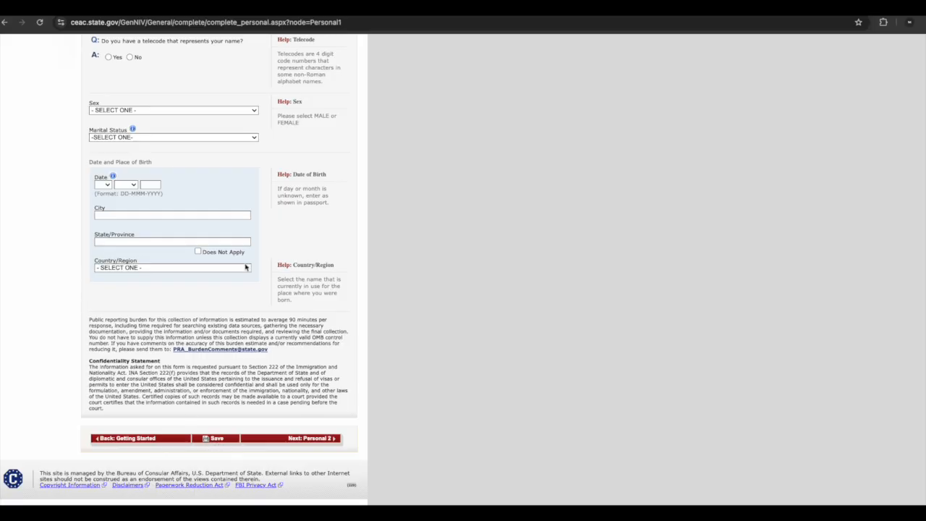
scroll(246, 267, "up", 2)
scroll(245, 267, "up", 4)
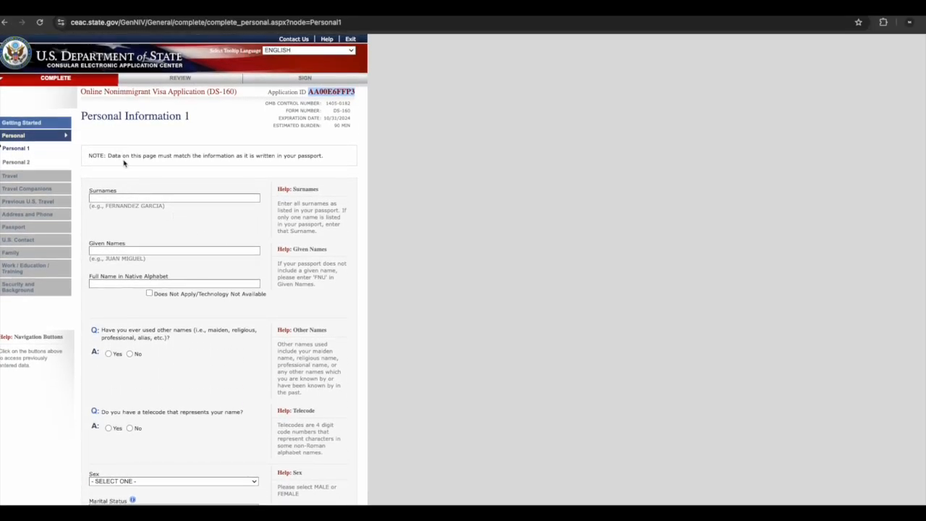
left_click(100, 197)
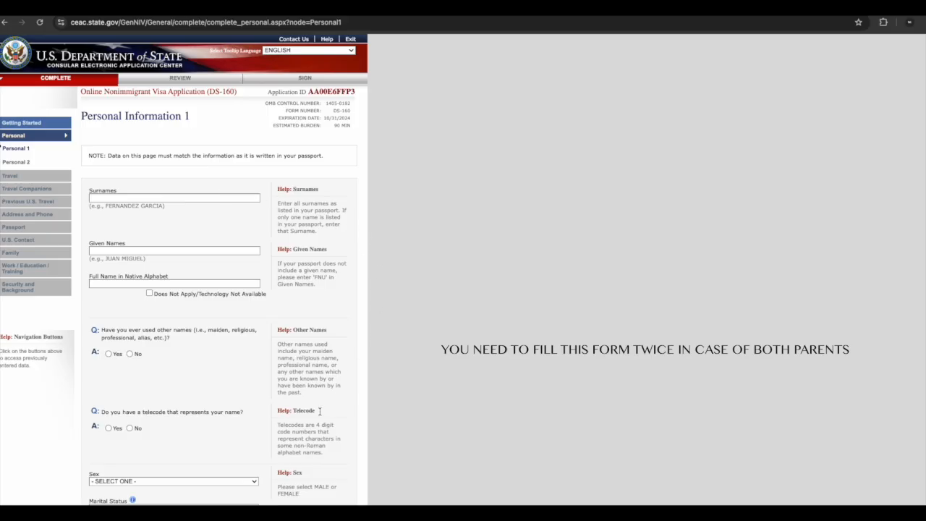
scroll(473, 224, "down", 1)
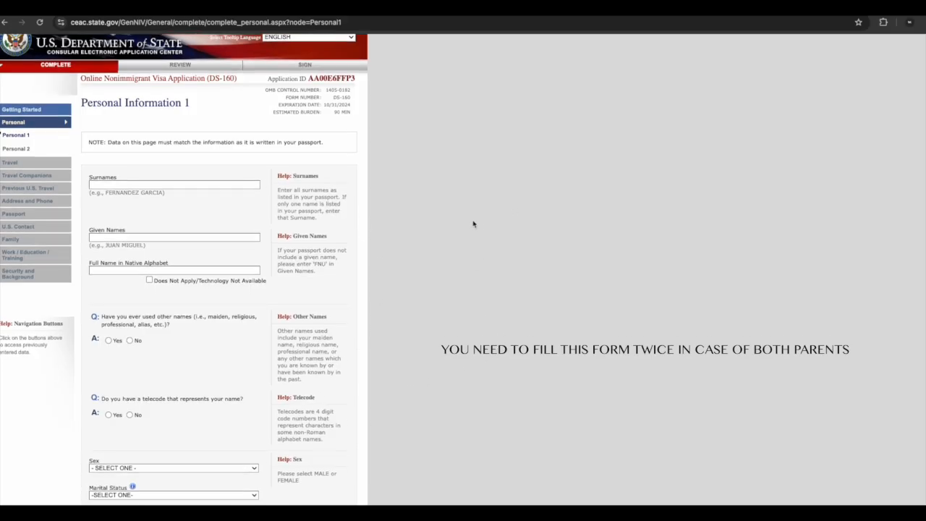
mouse_move(470, 504)
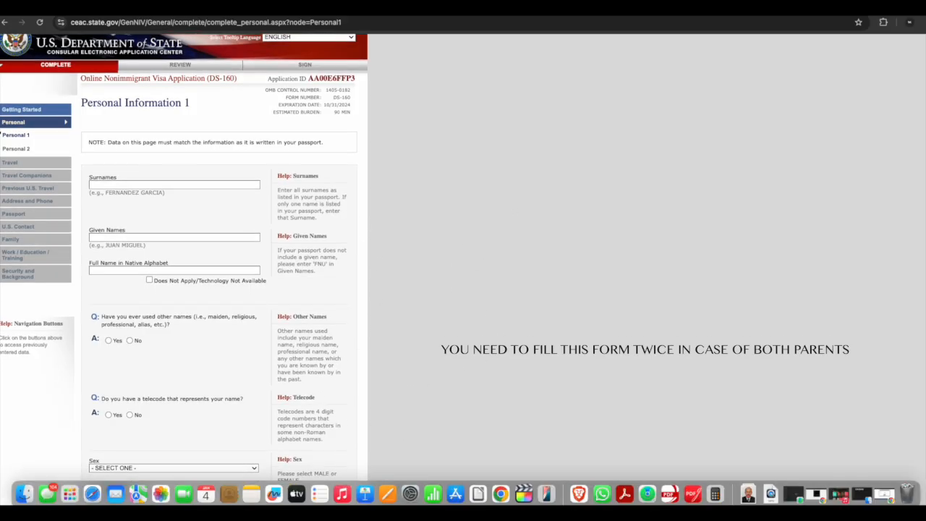
scroll(275, 183, "up", 1)
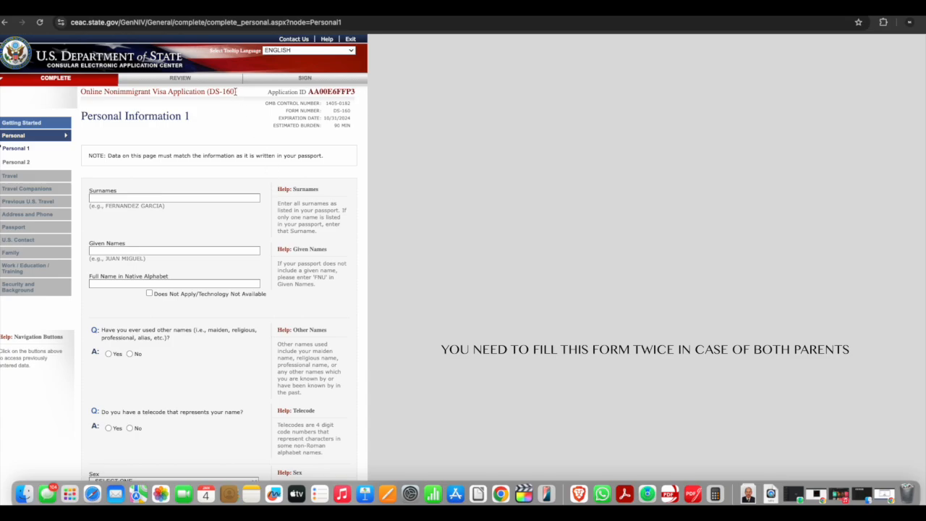
left_click_drag(235, 92, 207, 90)
Enter the father's surname in the Surnames field
left_click(138, 199)
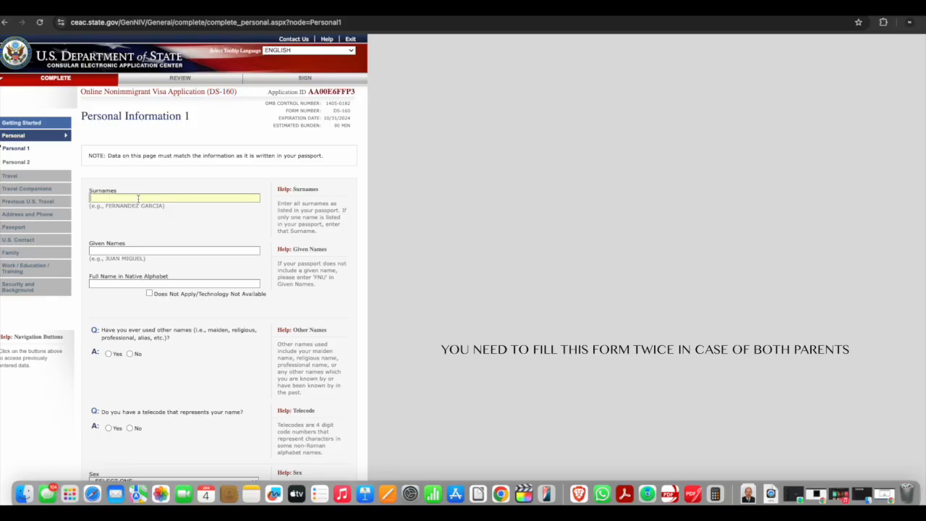
type("KOSHTI")
left_click(297, 191)
double_click(297, 190)
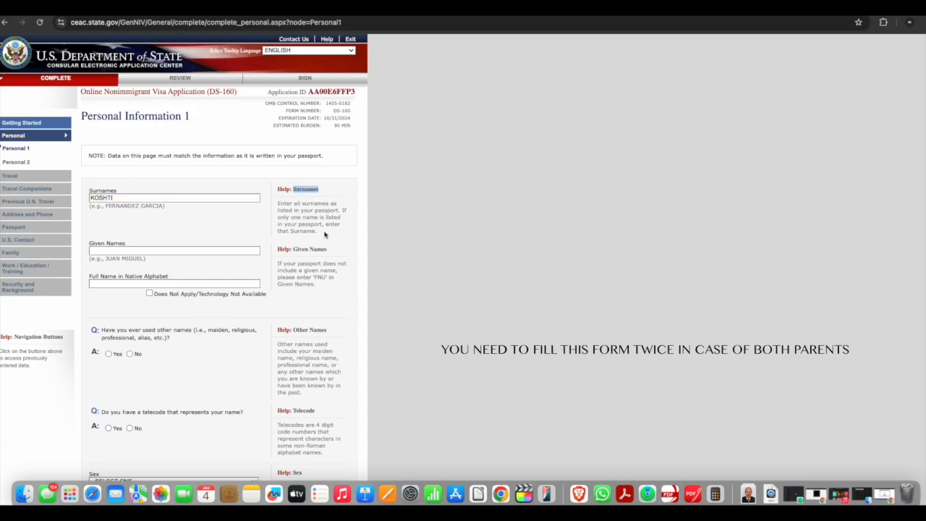
left_click_drag(325, 233, 274, 205)
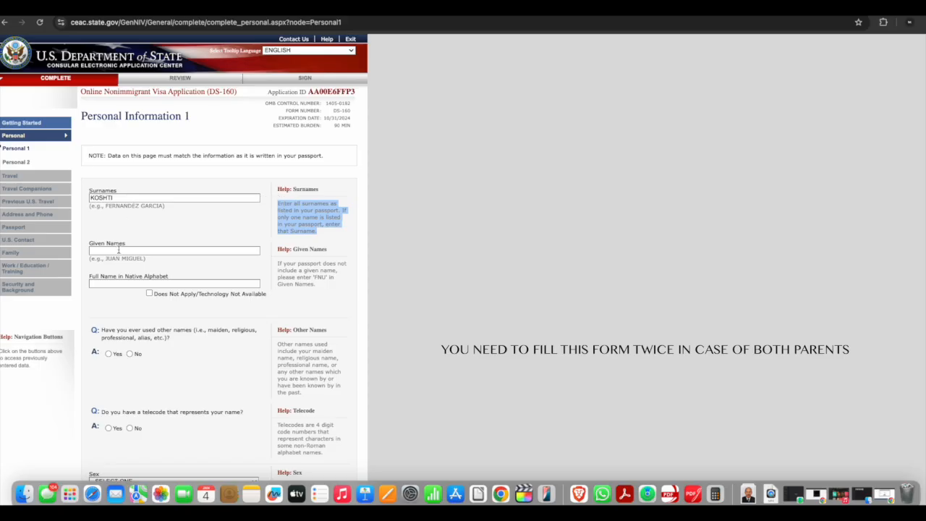
left_click(314, 276)
left_click_drag(314, 276, 329, 278)
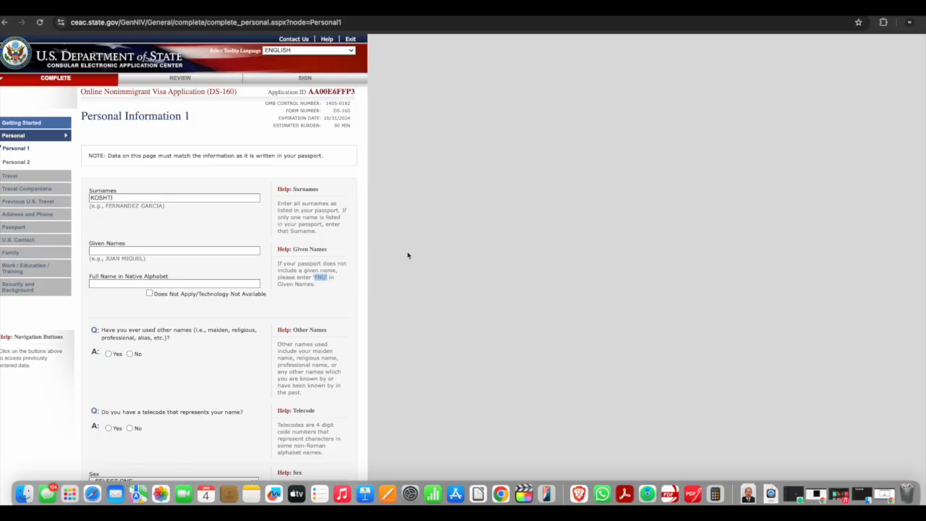
Mark the full name in native alphabet as not applicable
left_click(103, 251)
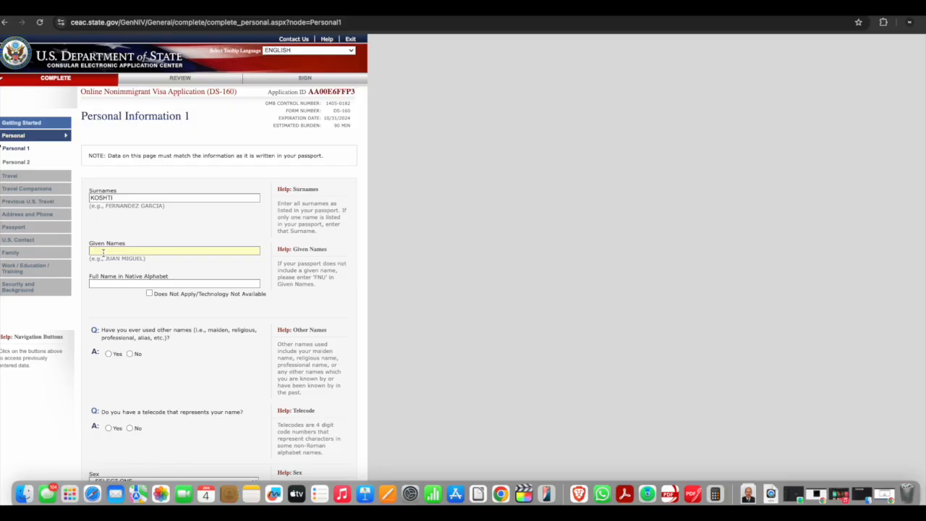
left_click(104, 283)
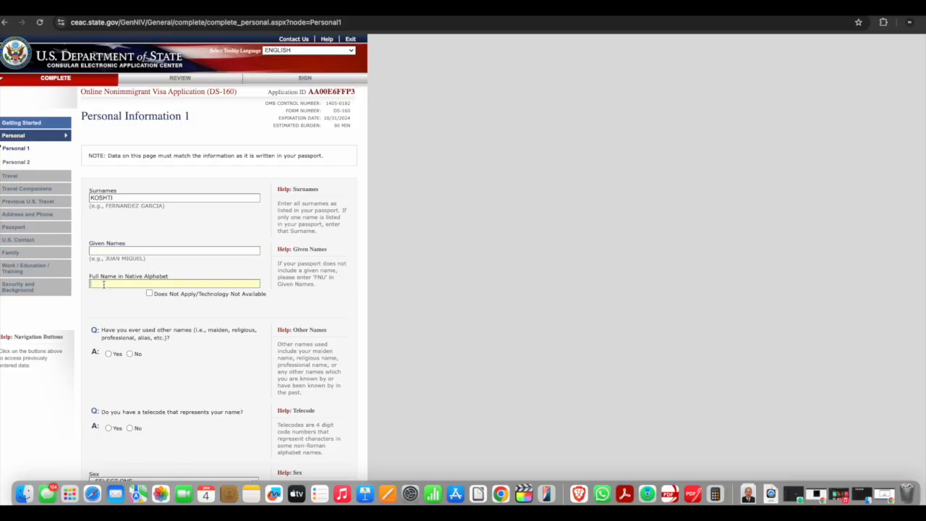
left_click(149, 294)
Answer No to the questions about other names and a name telecode
scroll(149, 294, "down", 2)
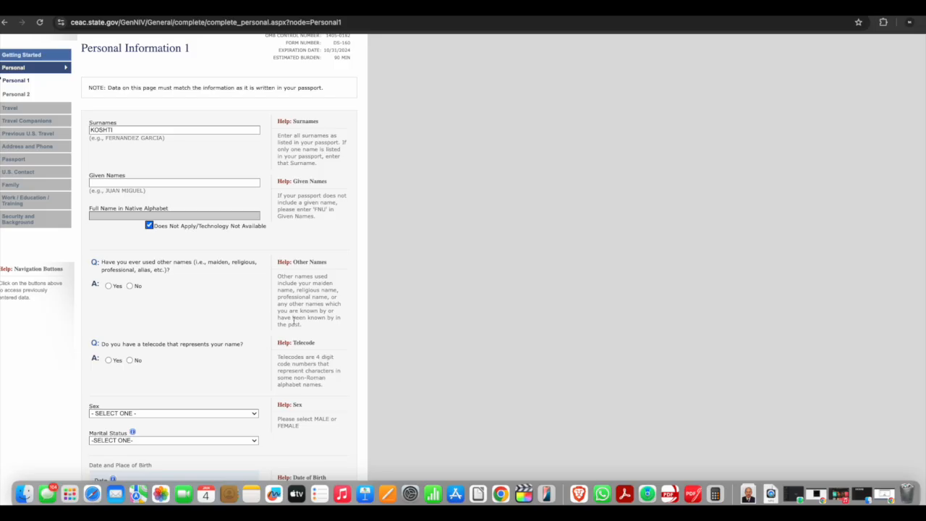
left_click(130, 286)
scroll(120, 257, "down", 3)
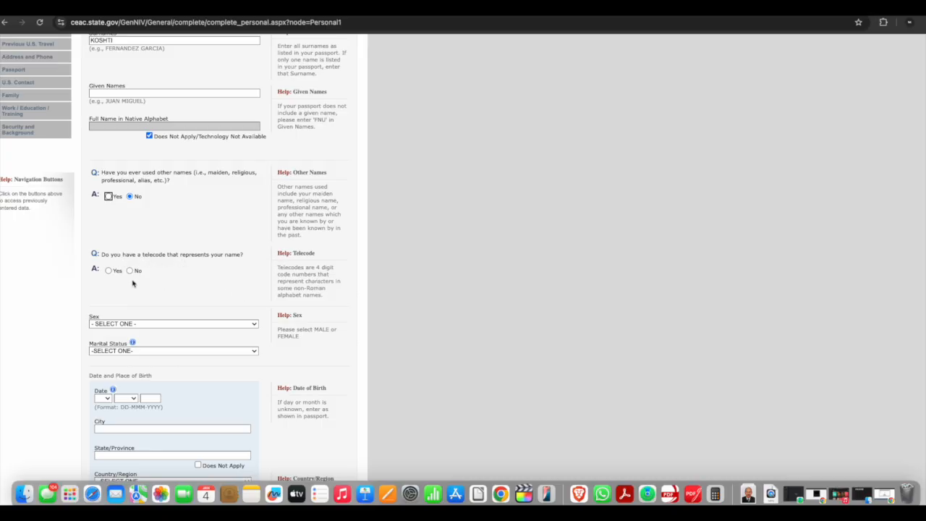
left_click(131, 271)
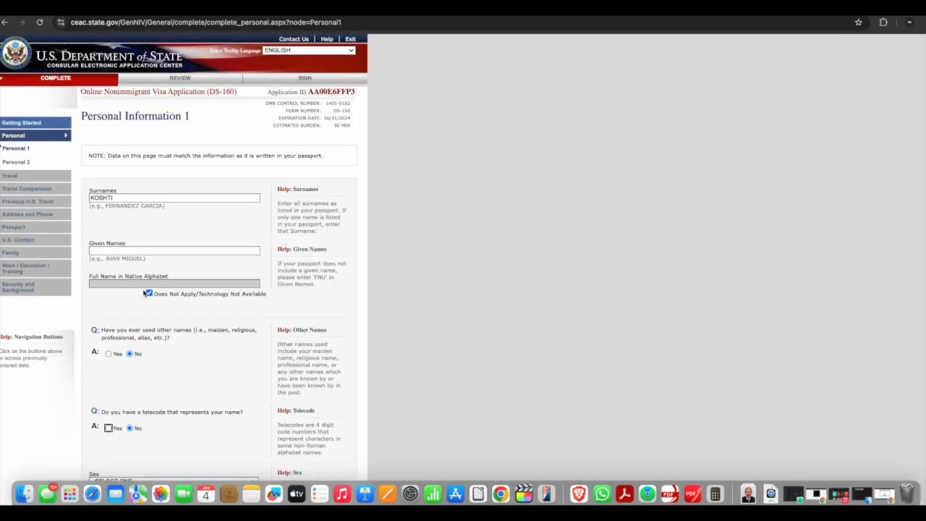
Set Sex to MALE and Marital Status to MARRIED
scroll(144, 293, "down", 5)
left_click(149, 261)
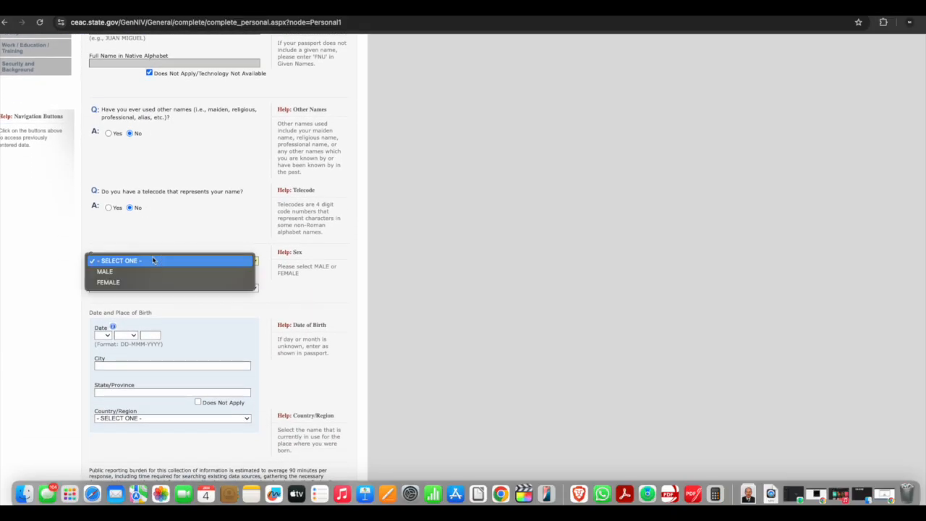
key("Escape")
key("m")
scroll(256, 269, "down", 2)
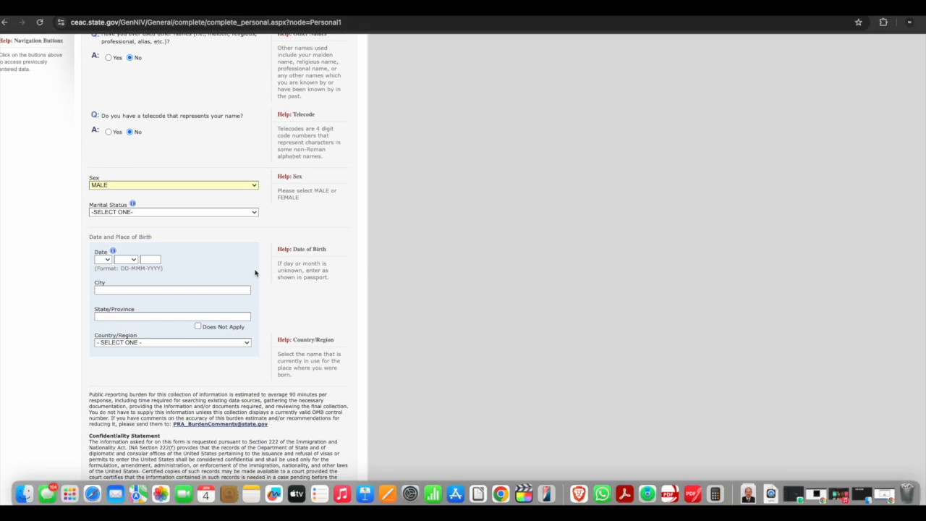
left_click(136, 212)
left_click(134, 222)
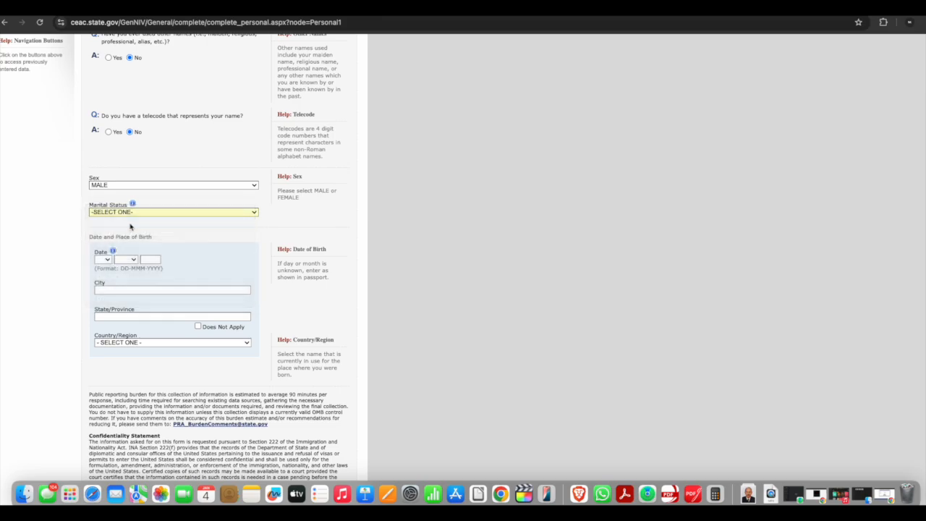
Select the day, month and year of the date of birth
scroll(149, 247, "down", 9)
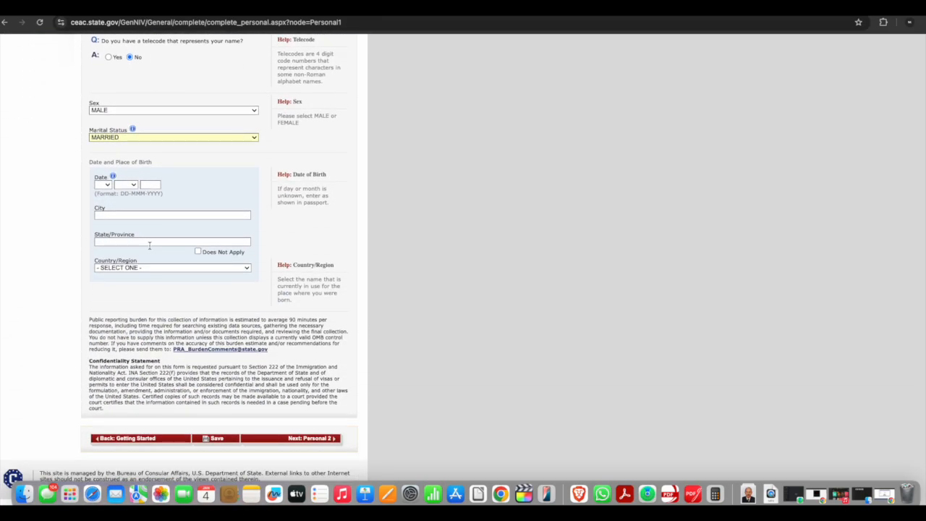
triple_click(104, 161)
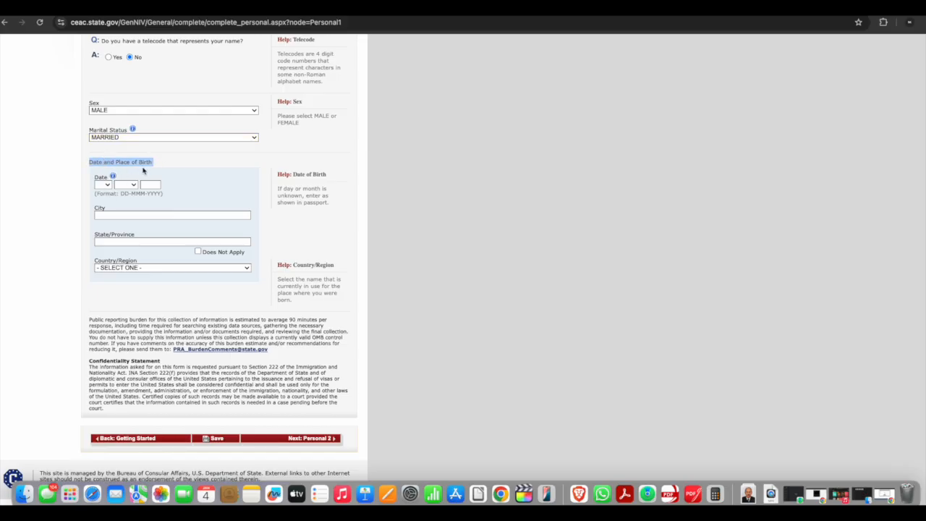
left_click(103, 185)
left_click(106, 197)
left_click(130, 185)
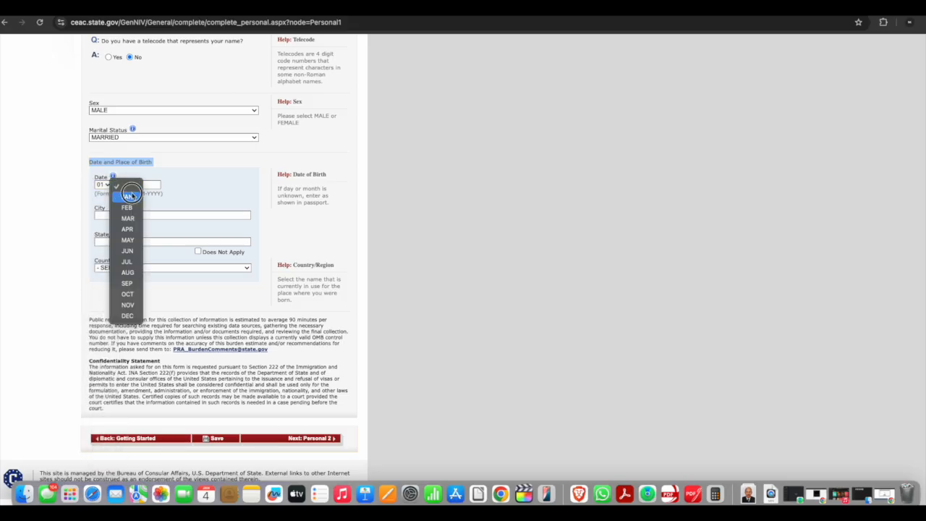
left_click(128, 196)
left_click(150, 185)
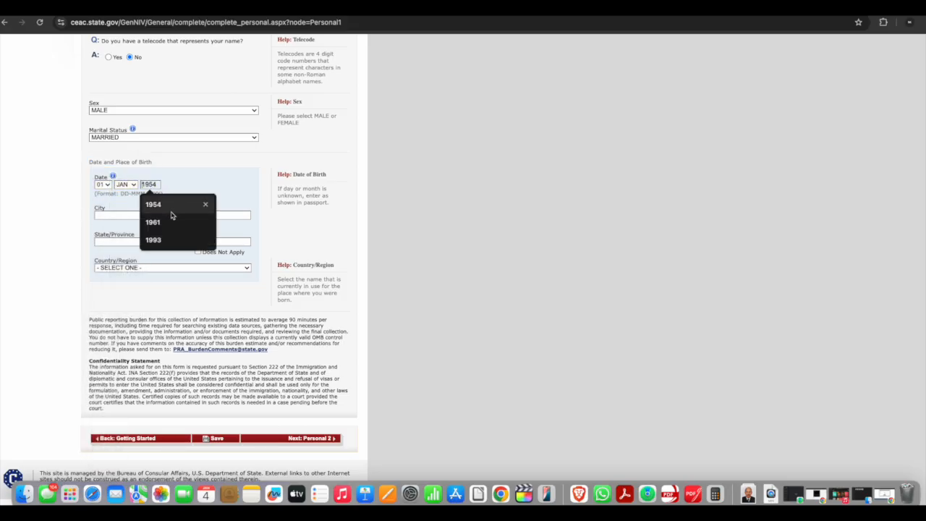
left_click(168, 220)
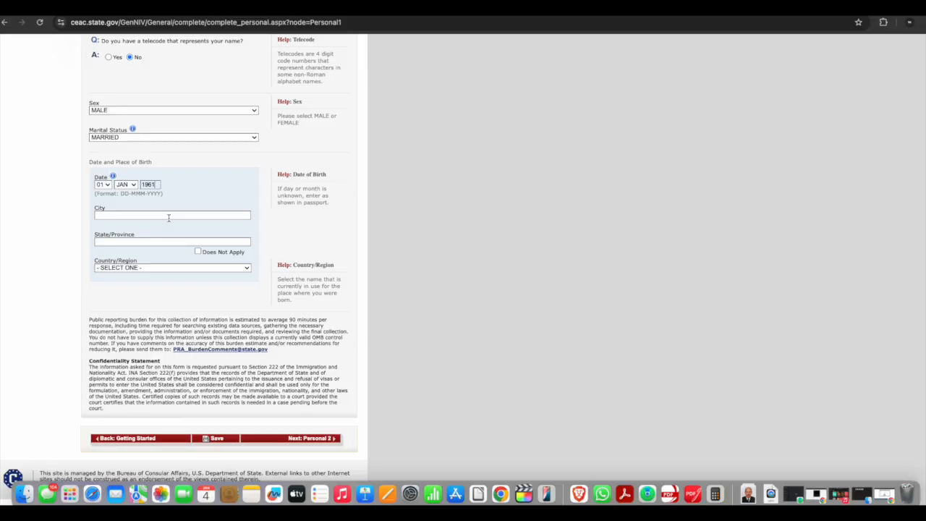
Enter the place of birth as AHMEDABAD, GUJARAT, with INDIA as the country
left_click(117, 215)
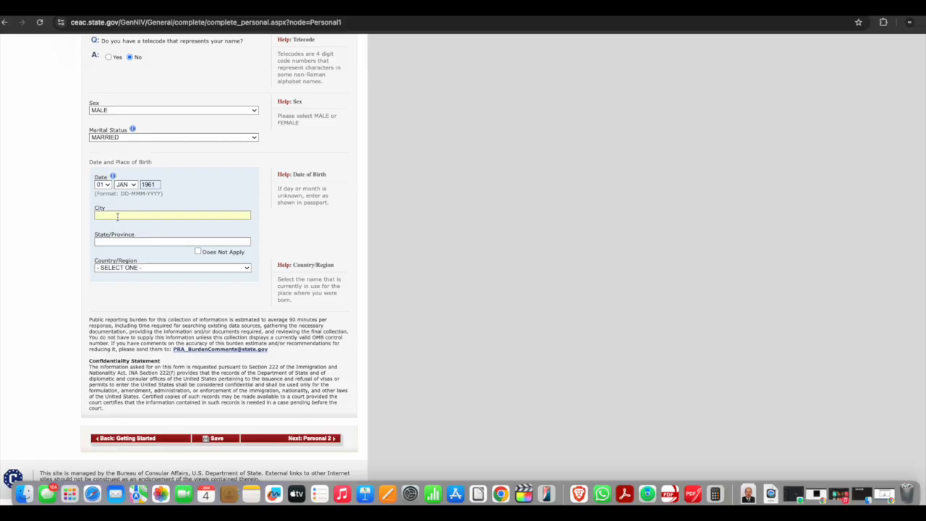
type("AHMEDABAD")
left_click(108, 242)
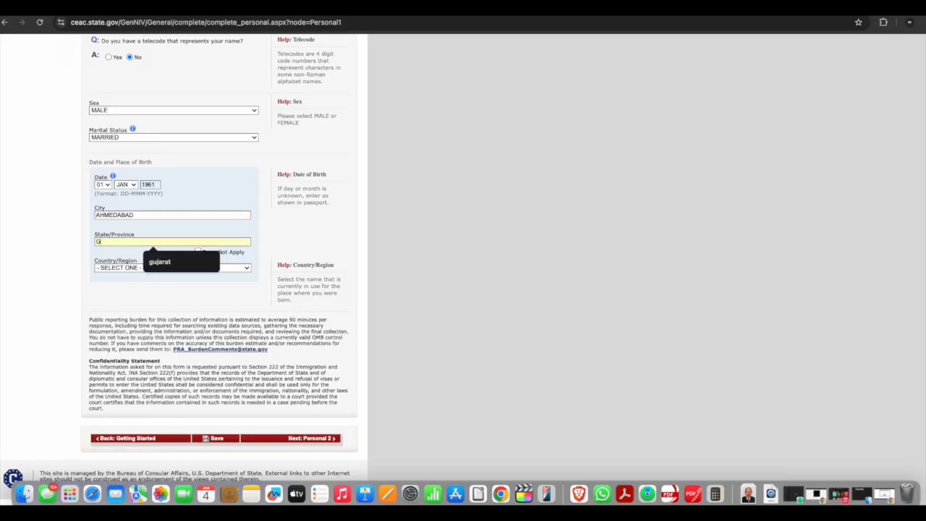
left_click(160, 263)
left_click(160, 266)
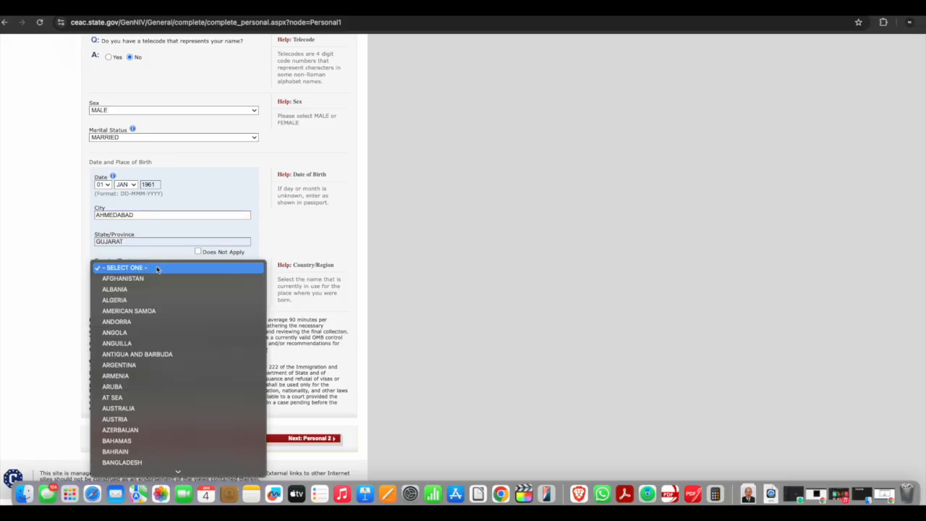
scroll(156, 269, "down", 15)
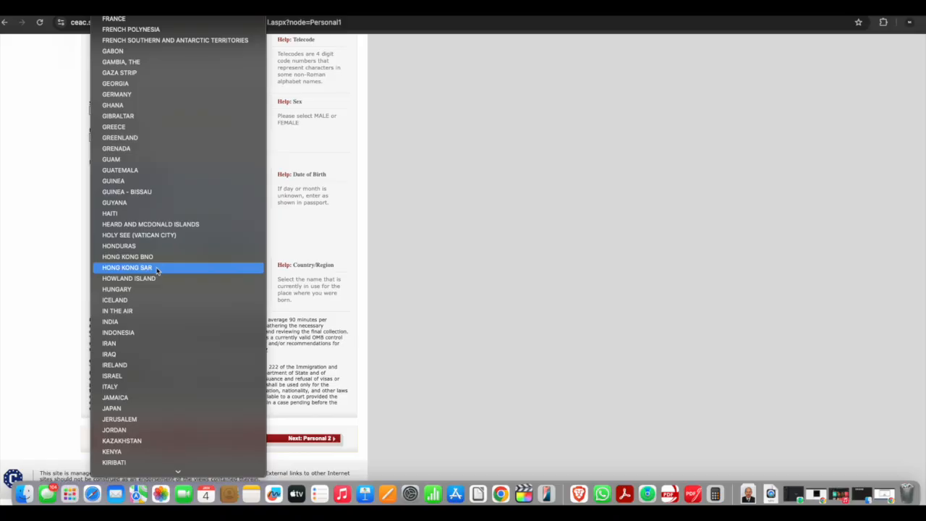
left_click(156, 321)
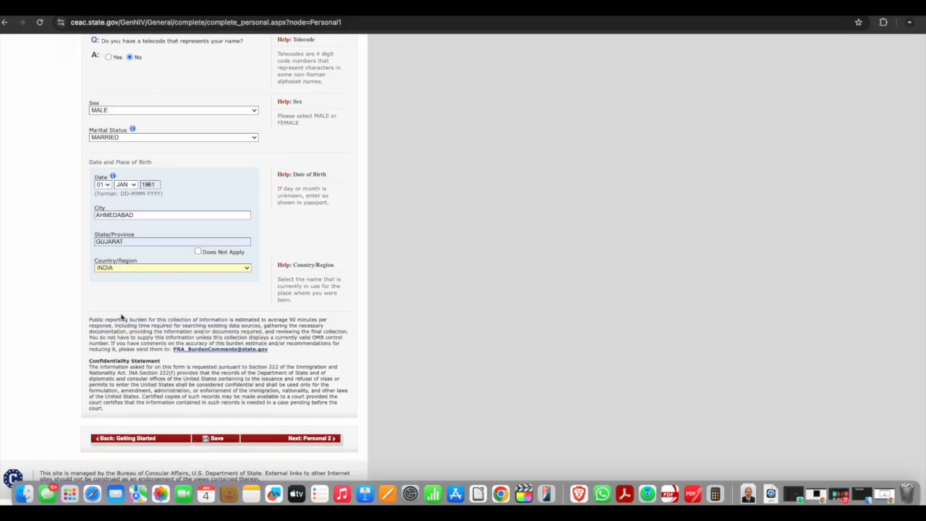
Fill in the Given Names field with FIRSTNAME
scroll(122, 317, "up", 10)
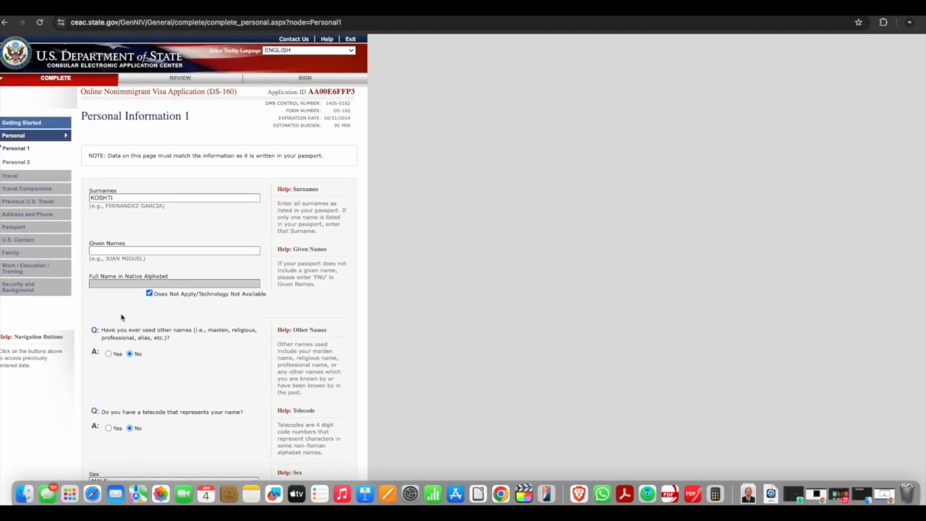
left_click(110, 251)
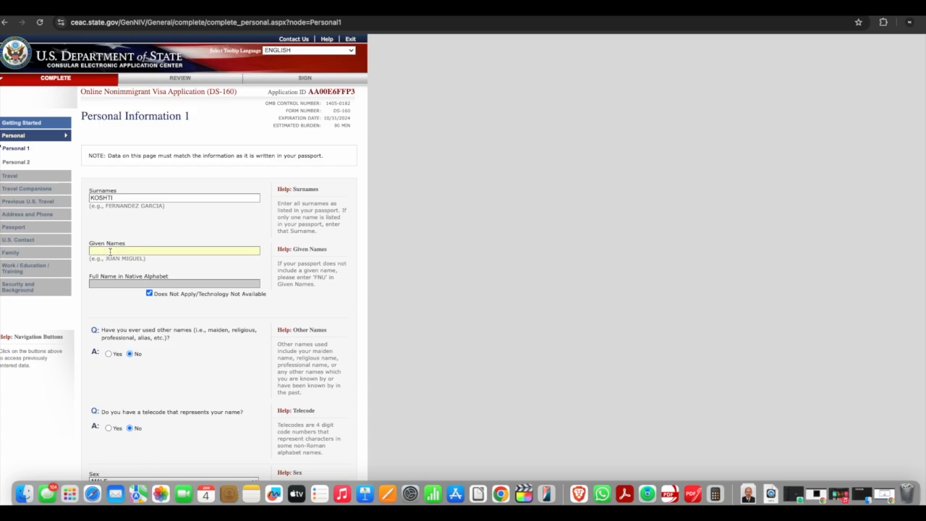
type("FATHER")
scroll(323, 342, "down", 3)
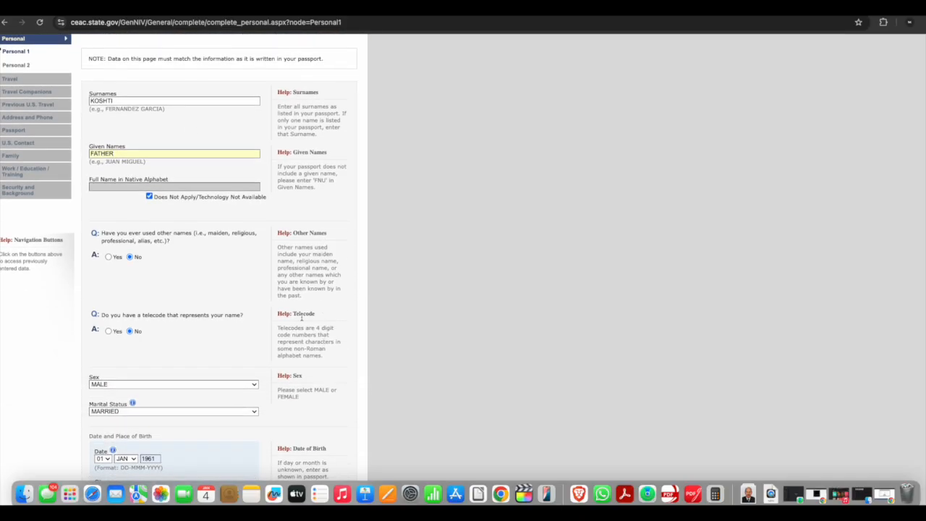
double_click(128, 154)
type("FIST")
key("BackSpace")
key("BackSpace")
type("RSTNAME")
Continue to Personal Information 2 and try to save the blank page
scroll(180, 168, "down", 5)
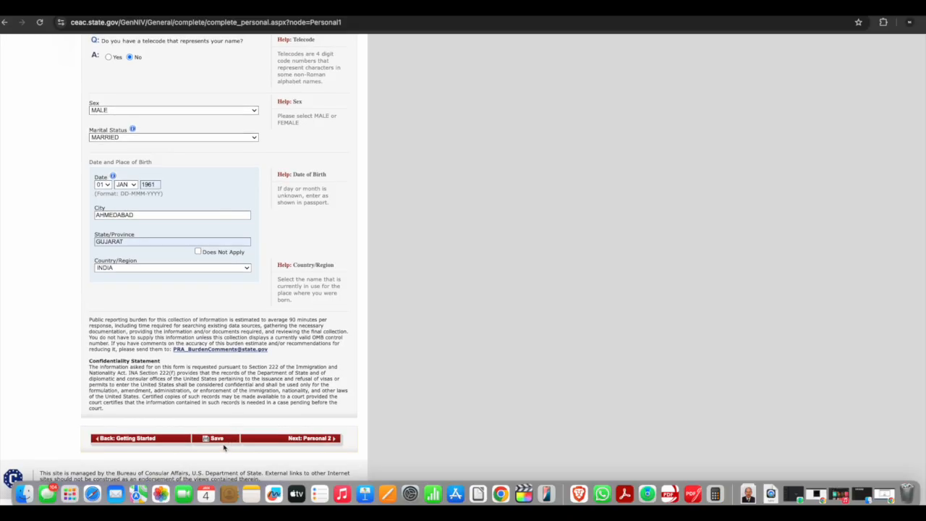
left_click(294, 439)
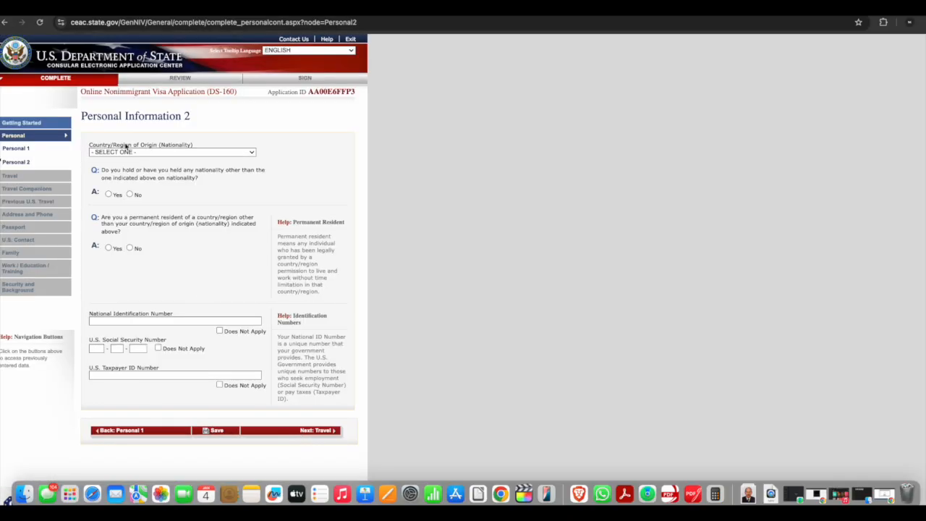
left_click(215, 432)
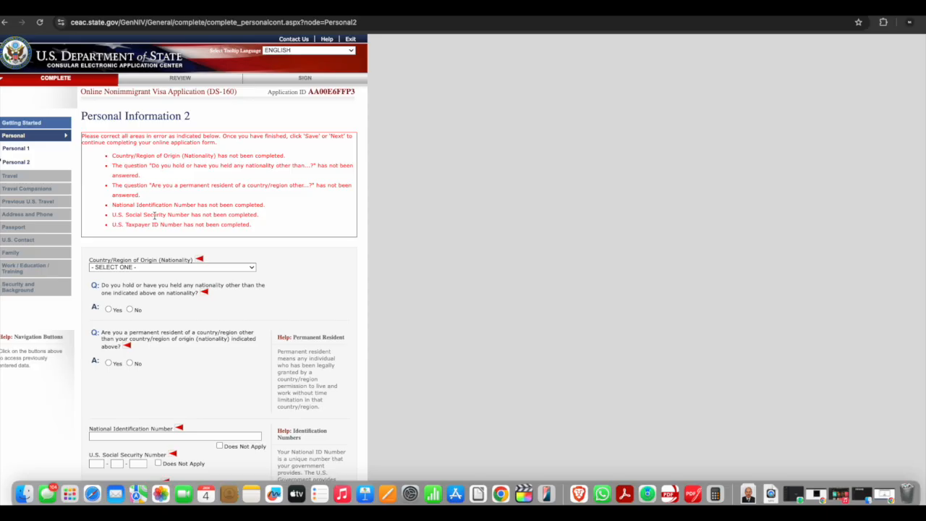
scroll(155, 213, "down", 3)
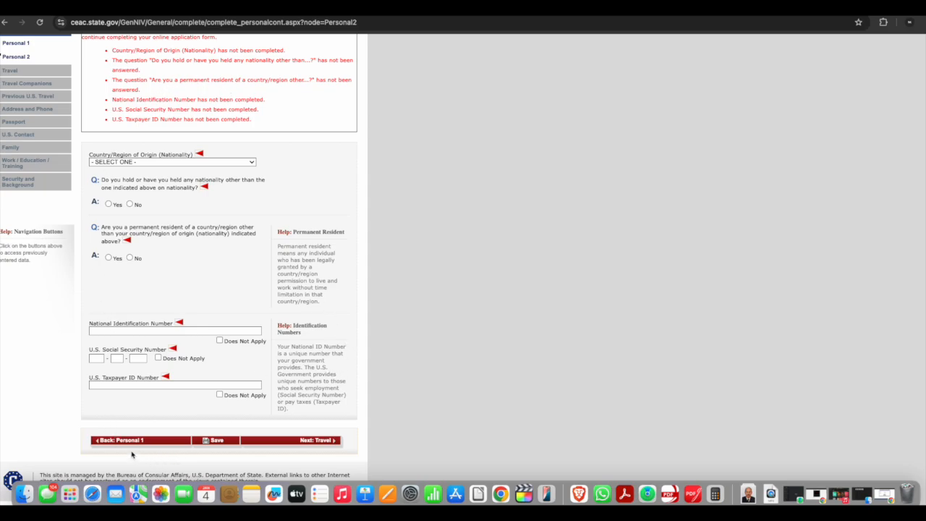
scroll(136, 443, "up", 3)
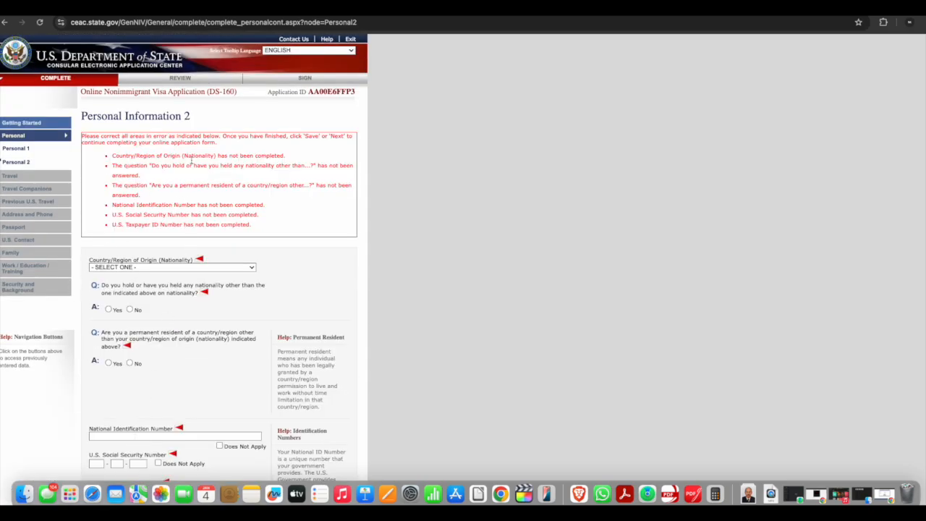
Return to Personal Information 1, save it, and continue the application
left_click(33, 149)
scroll(141, 168, "down", 10)
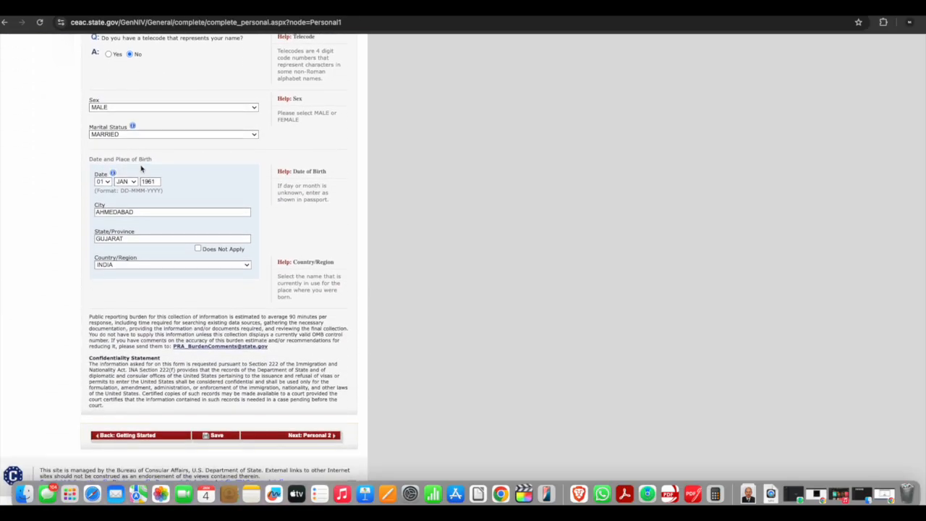
left_click(217, 437)
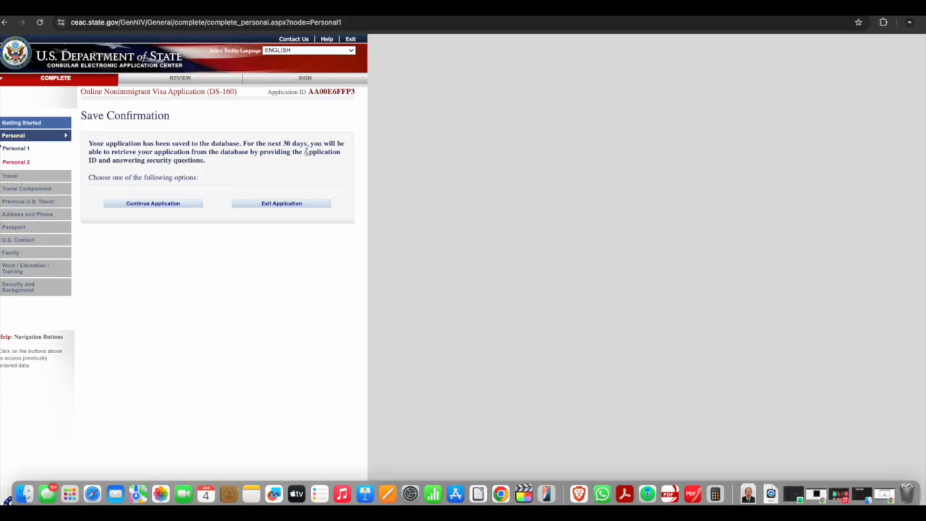
left_click(153, 204)
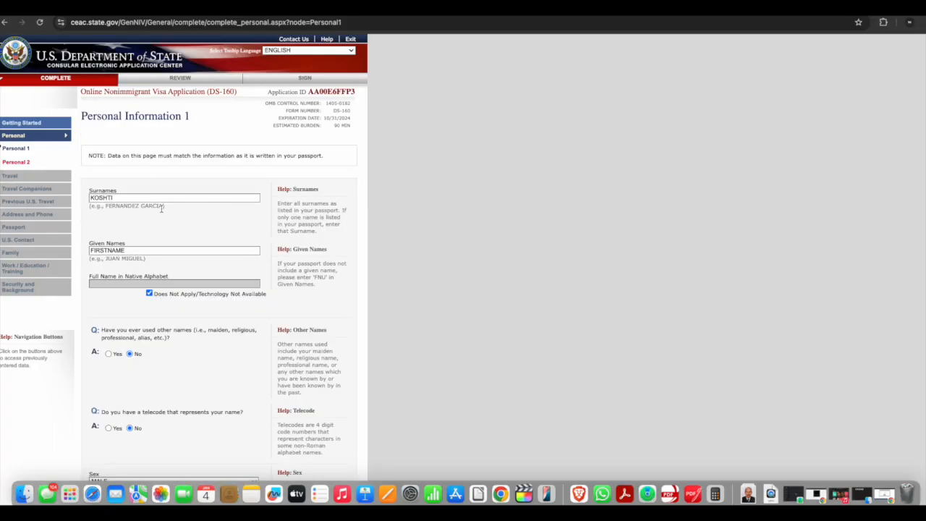
Save Personal Information 1 and exit the application, confirming to save the page data
scroll(161, 208, "down", 5)
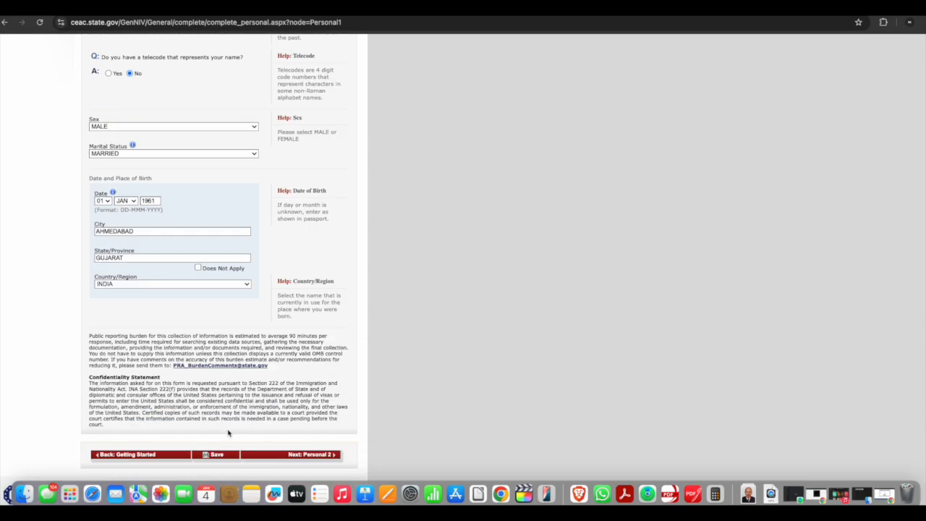
left_click(232, 458)
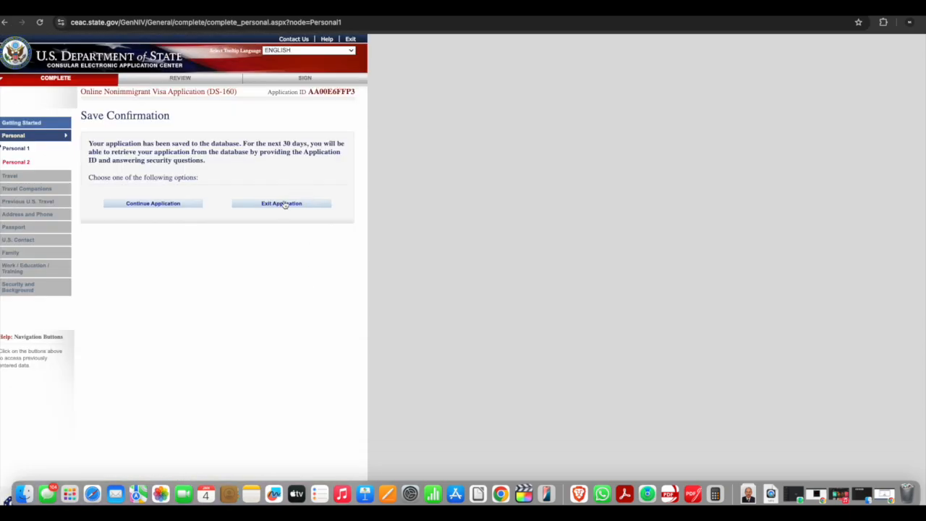
left_click(281, 205)
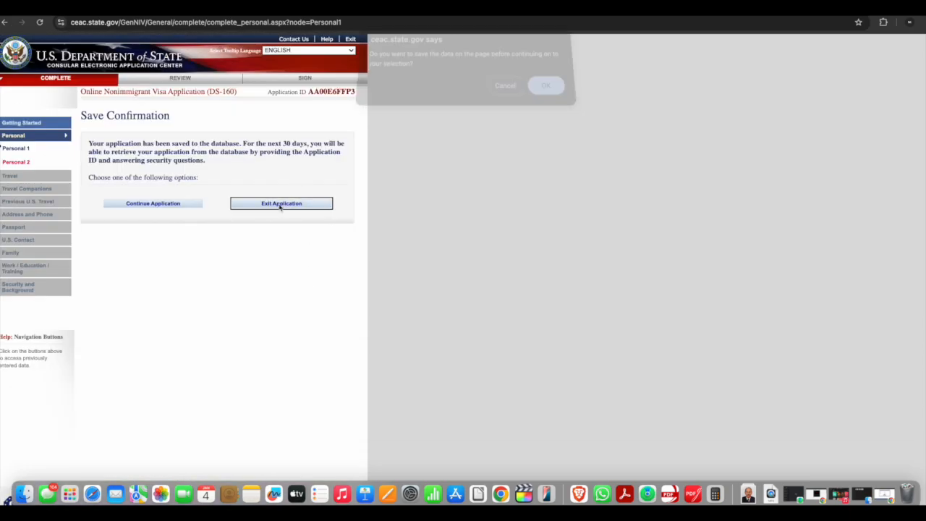
left_click(548, 96)
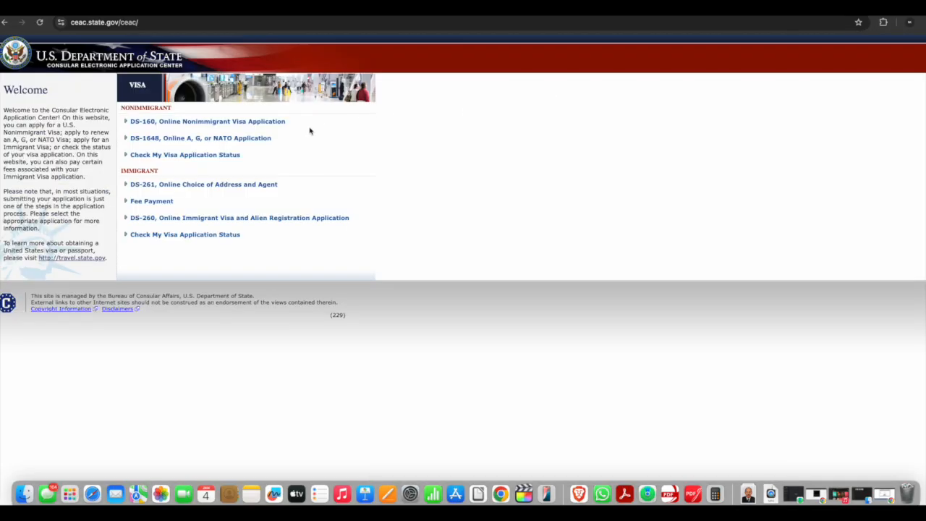
Open the DS-160 application, choose INDIA, MUMBAI as the location, enter the displayed security code, and choose to retrieve an application
left_click(172, 125)
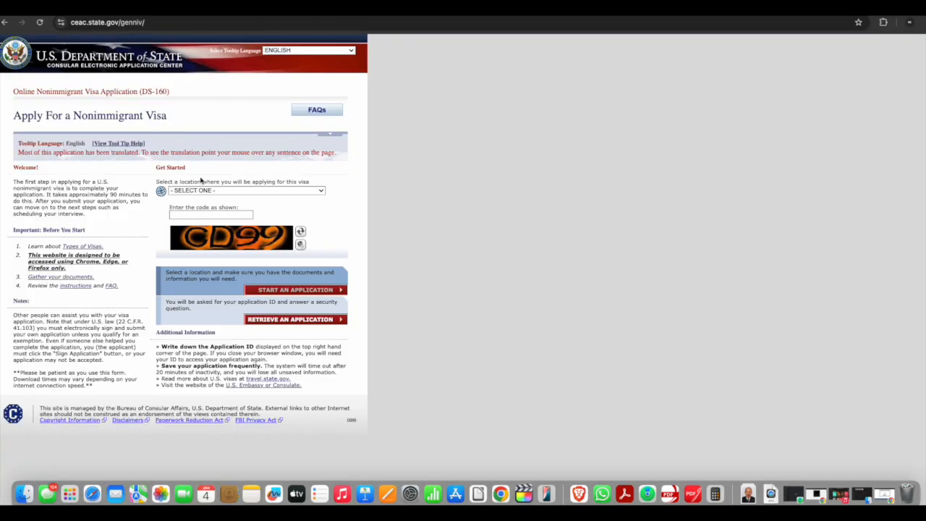
left_click(214, 190)
scroll(211, 266, "down", 15)
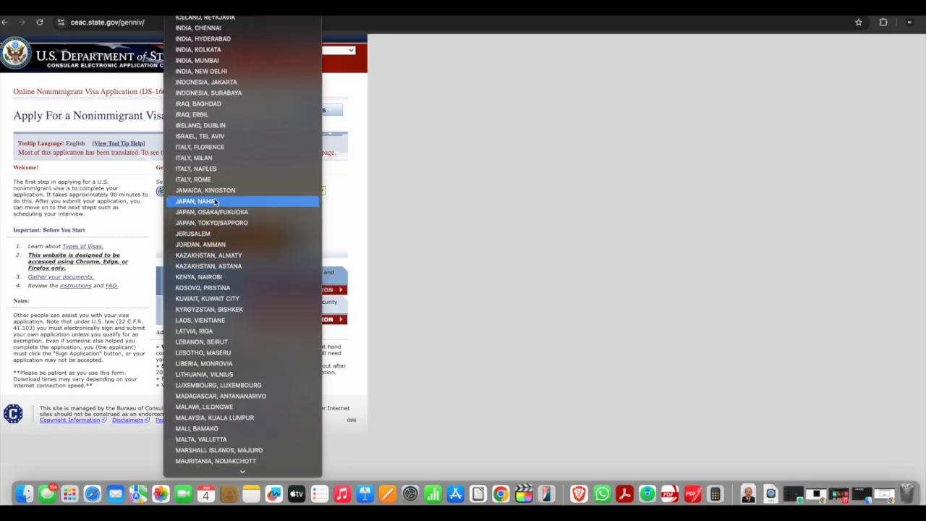
left_click(227, 60)
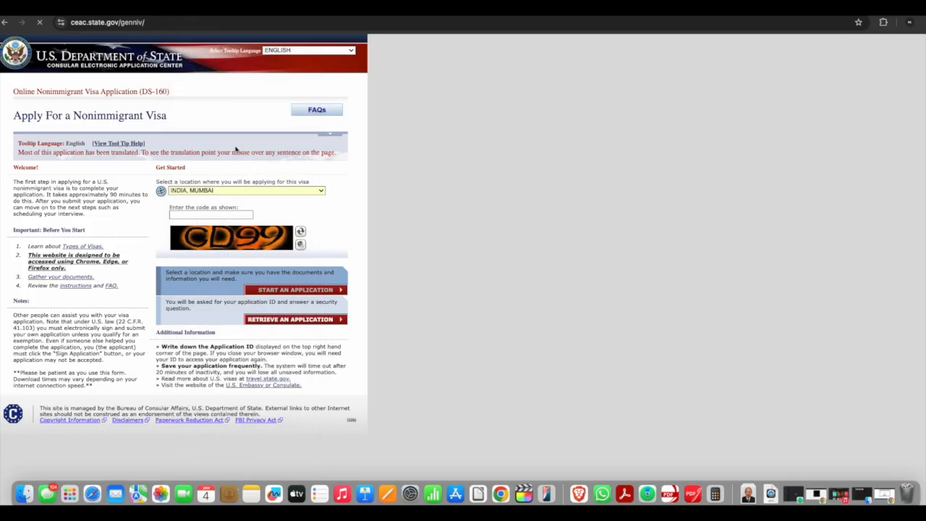
type("BDP9P")
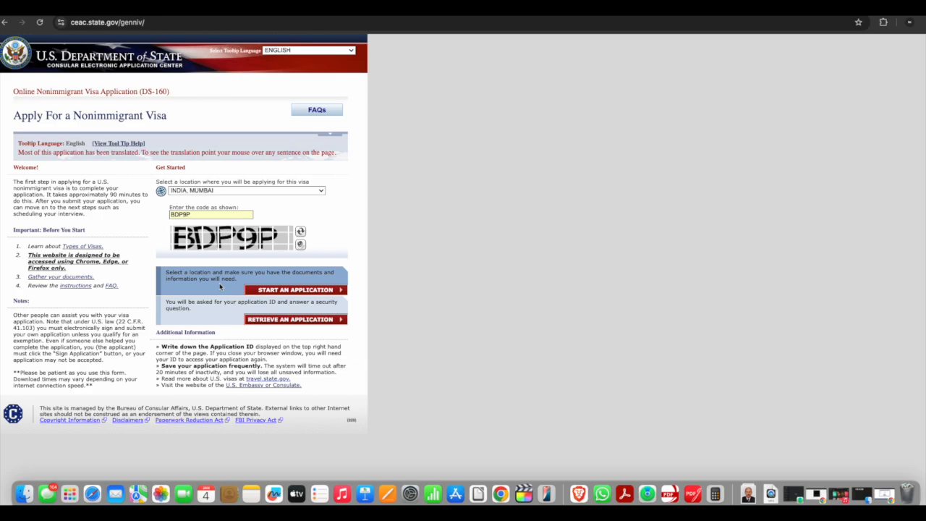
left_click(280, 320)
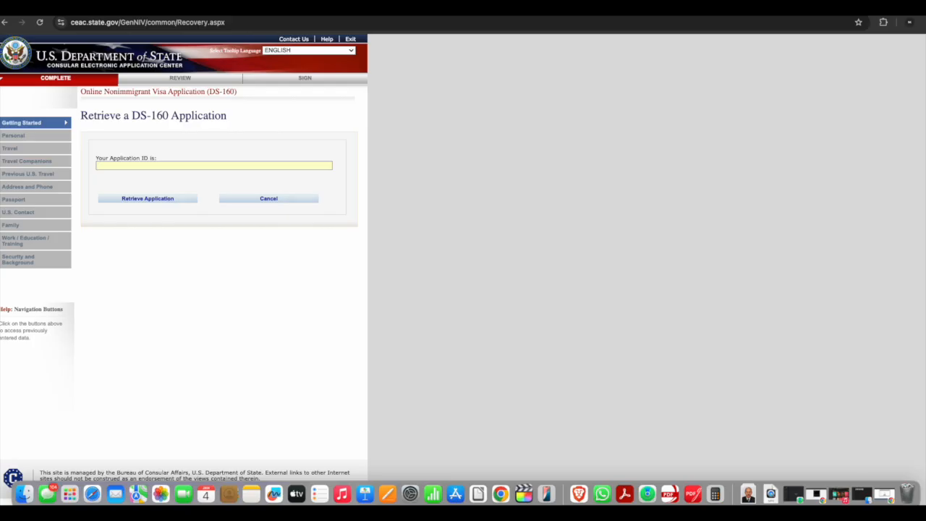
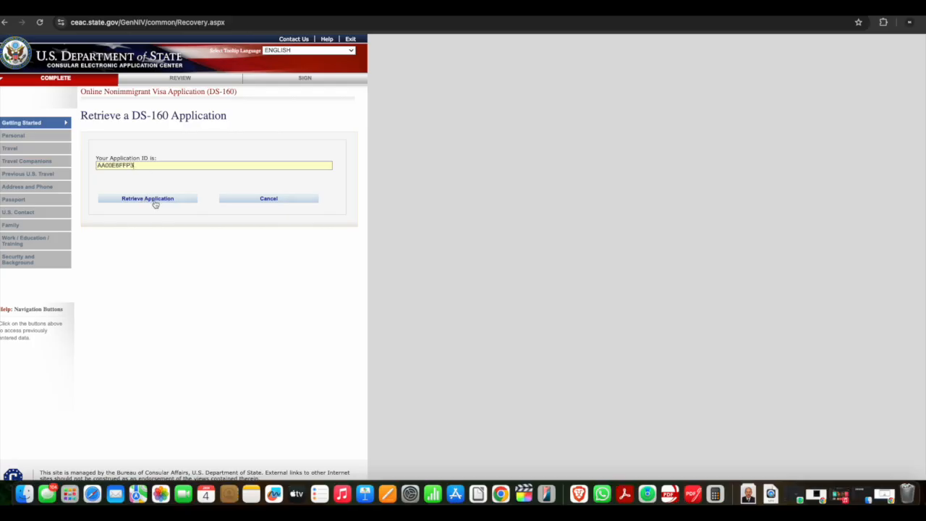
Paste the saved application ID and retrieve the application
left_click(154, 200)
Answer the security questions with the surname letters and the grandmother's given name, then retrieve the application
left_click(120, 260)
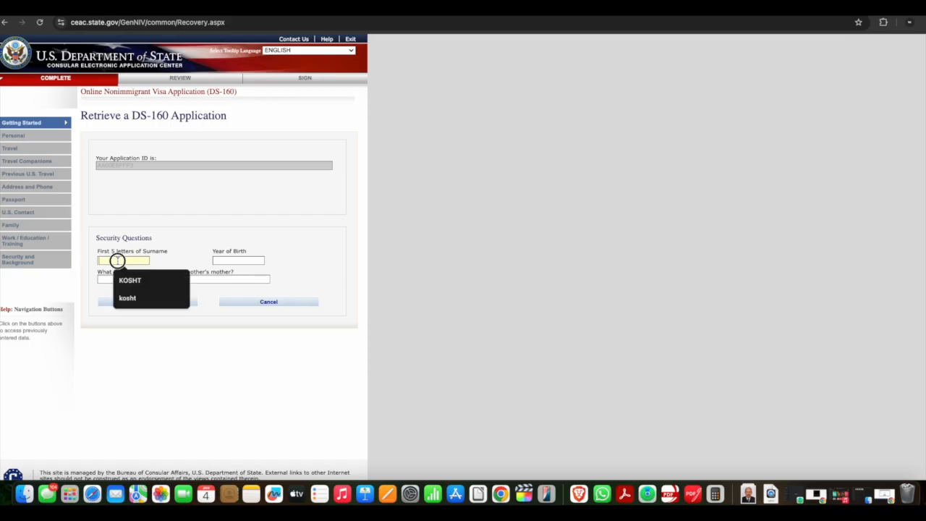
left_click(129, 278)
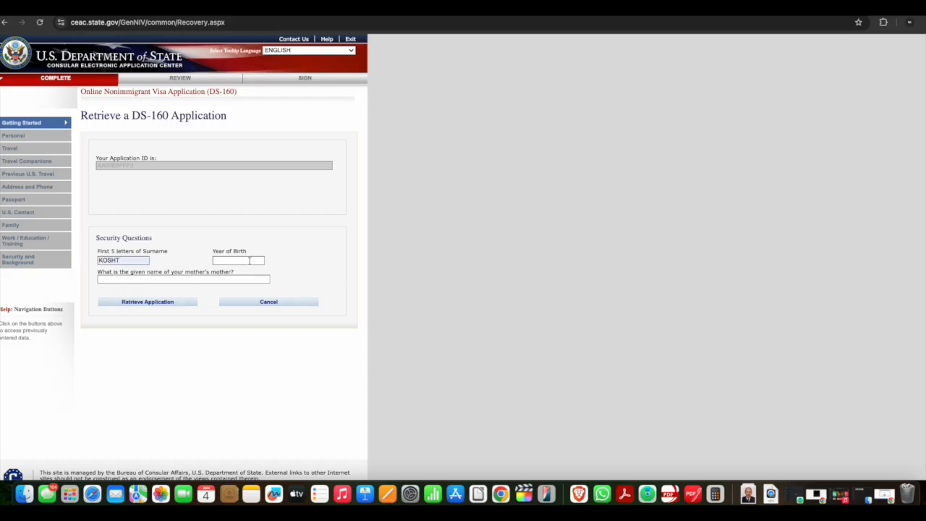
left_click(250, 261)
left_click(242, 279)
left_click(241, 279)
type("TEST")
left_click(141, 305)
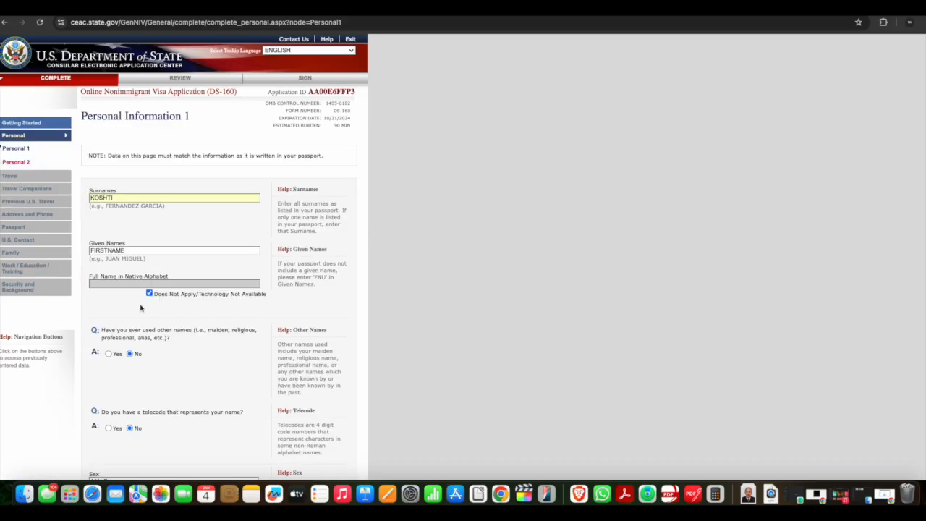
double_click(330, 91)
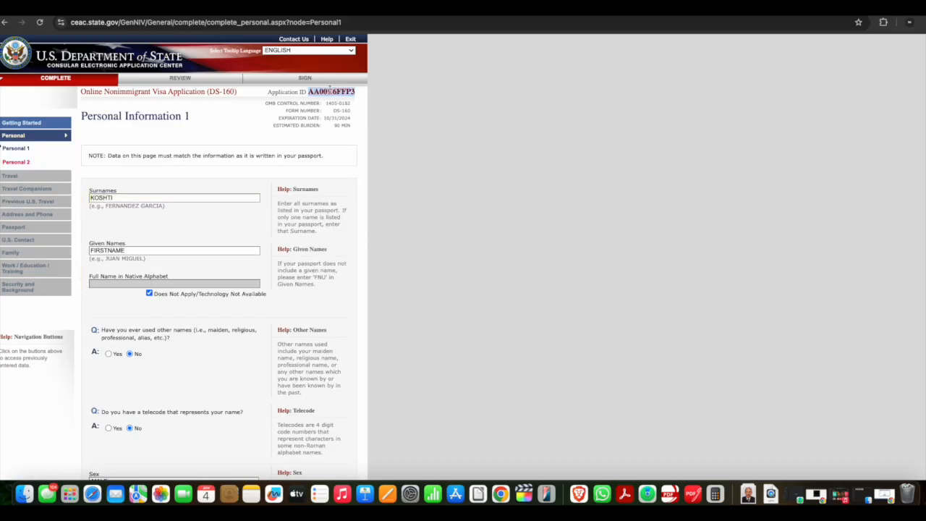
mouse_move(353, 127)
left_mouse_down()
mouse_move(334, 126)
mouse_move(355, 117)
left_mouse_up()
left_click(325, 117)
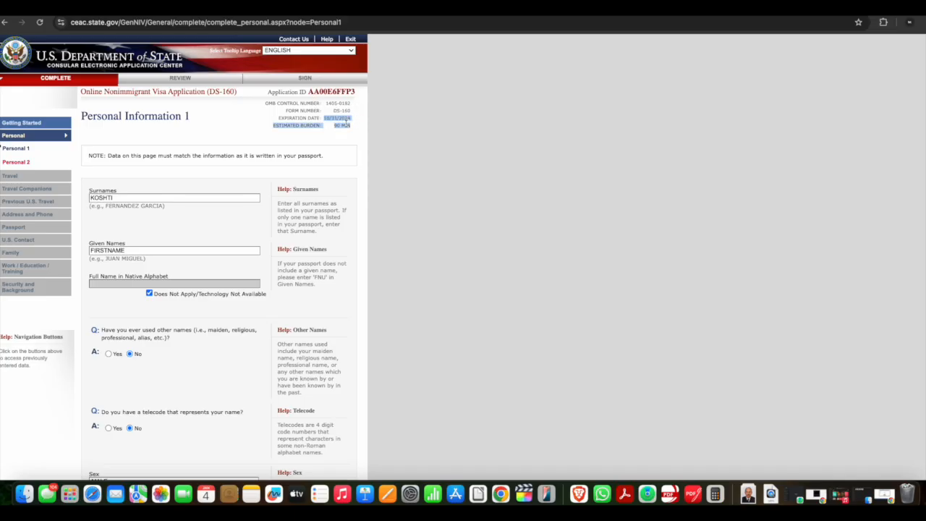
Open Personal Information 2 and set the nationality to INDIA
left_click(24, 162)
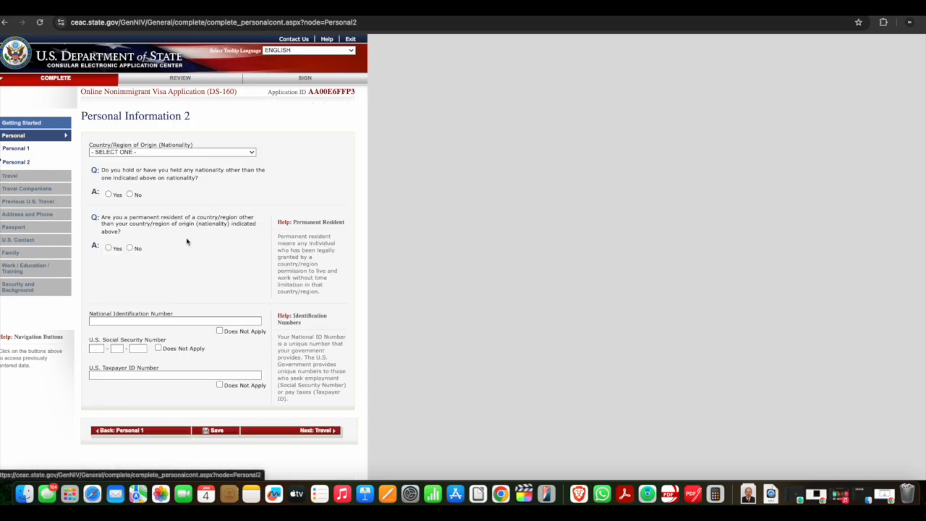
left_click(141, 153)
left_click(140, 152)
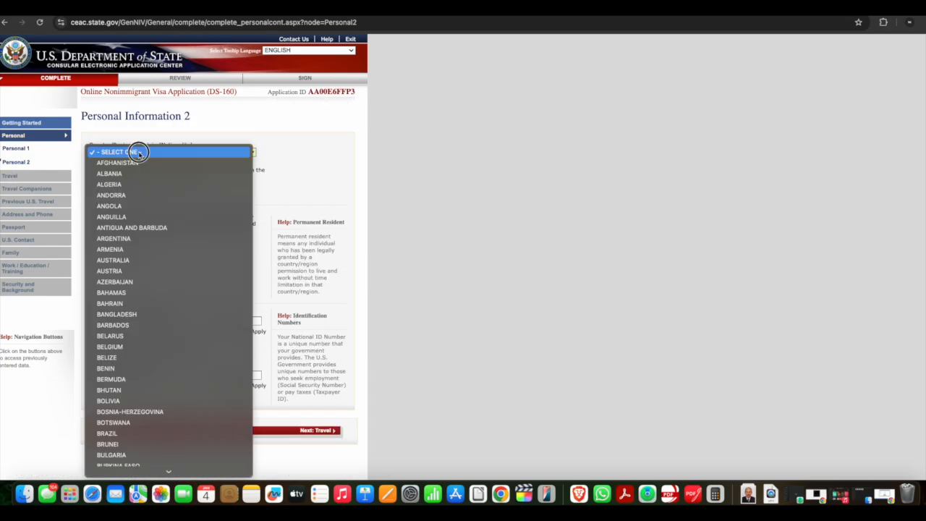
scroll(175, 412, "down", 5)
scroll(175, 418, "down", 10)
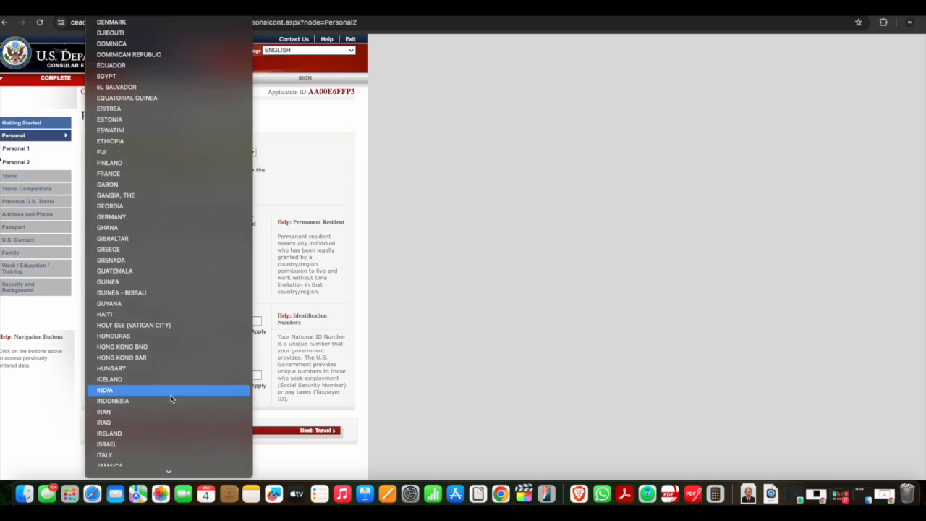
left_click(173, 390)
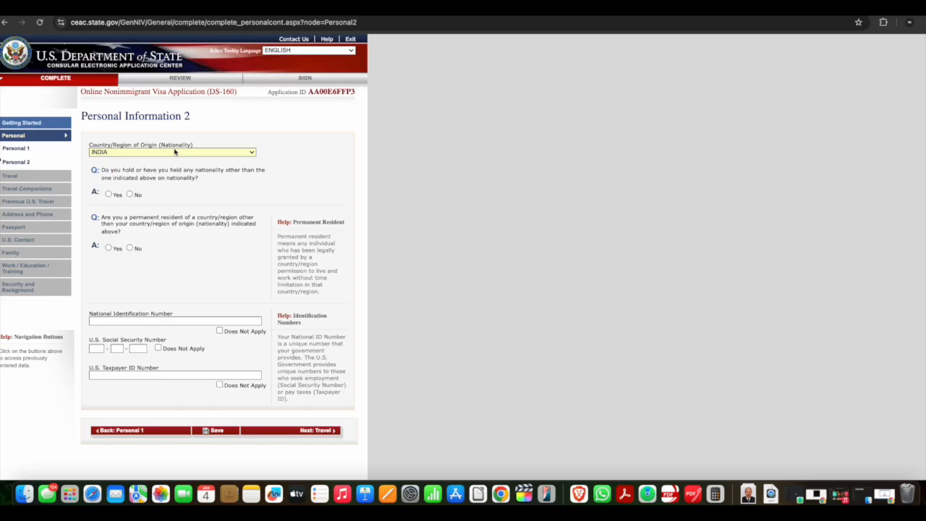
Answer No to both the other-nationality and the permanent-resident questions
left_click(130, 195)
left_click(109, 194)
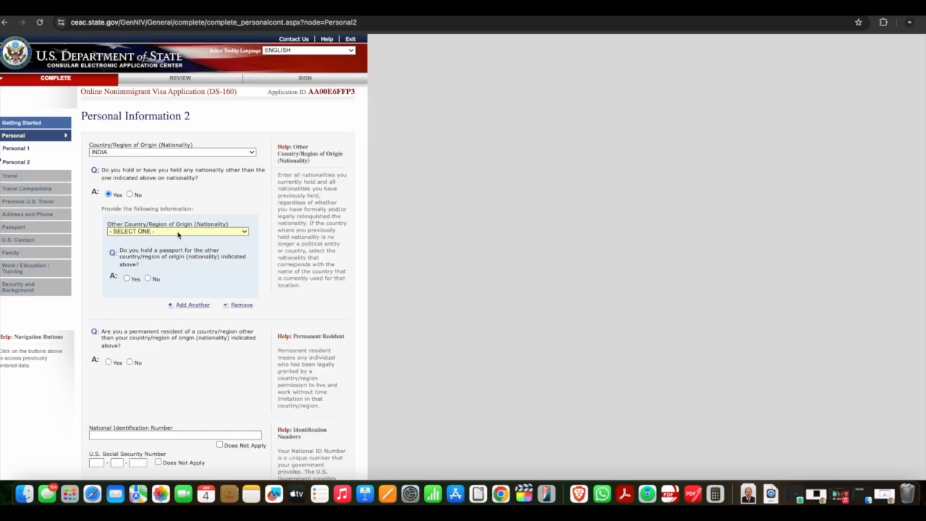
left_click(130, 195)
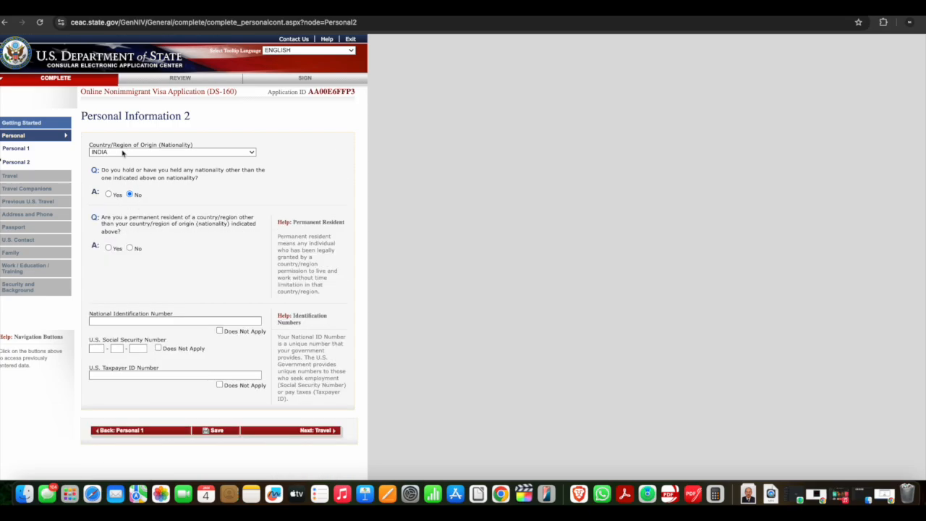
left_click(108, 248)
scroll(181, 258, "down", 1)
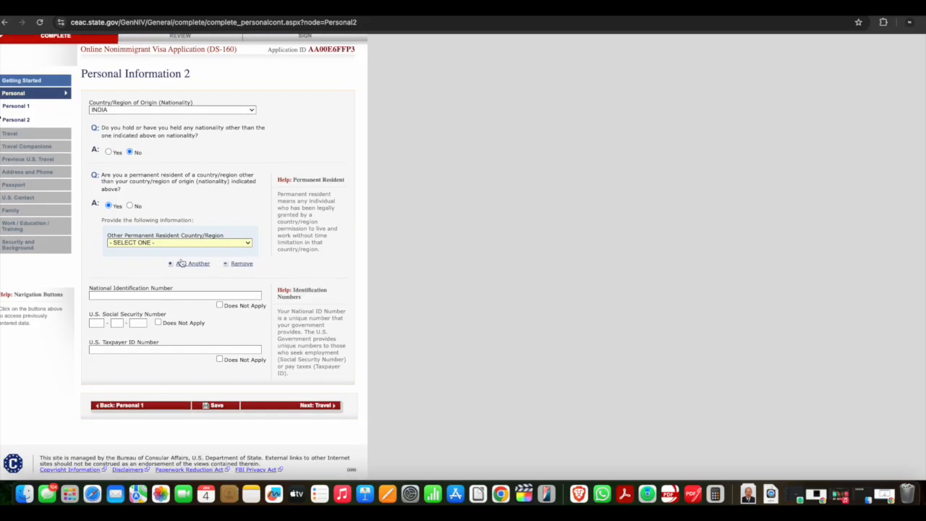
left_click(173, 243)
left_click(173, 242)
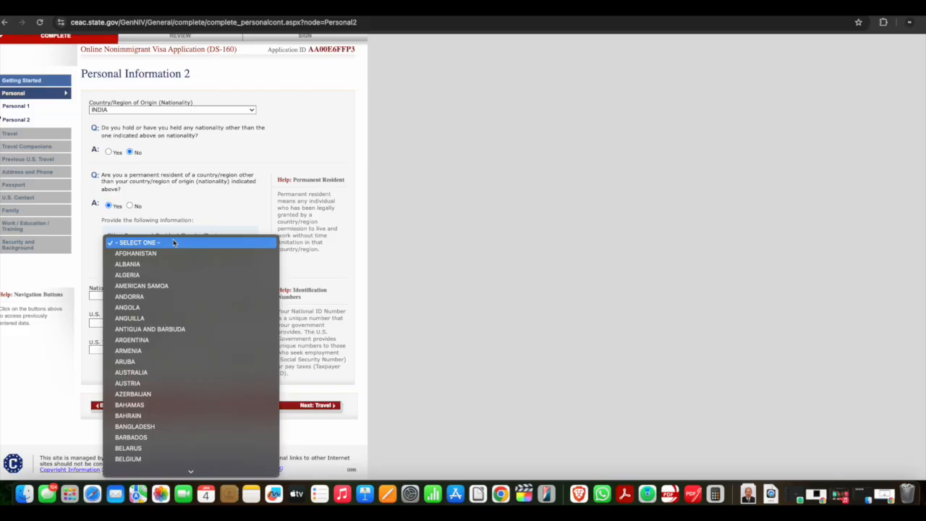
left_click(174, 242)
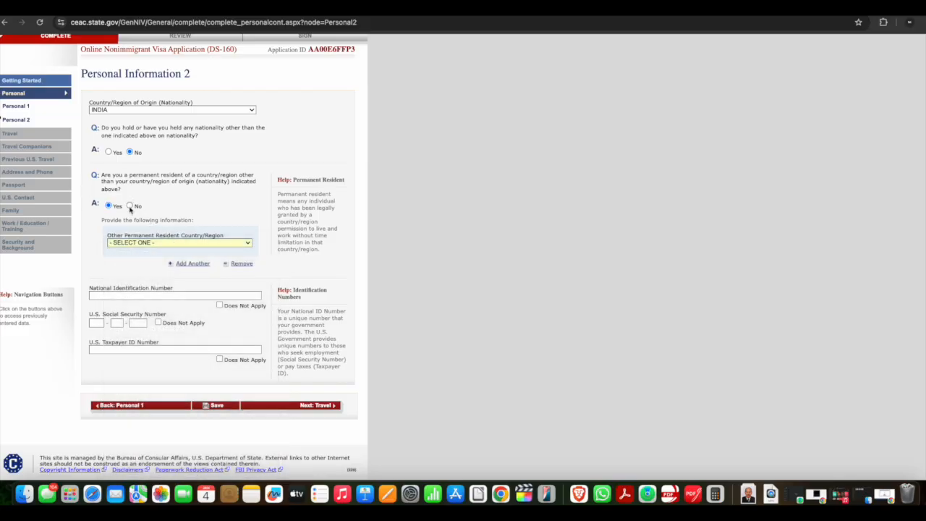
left_click(130, 207)
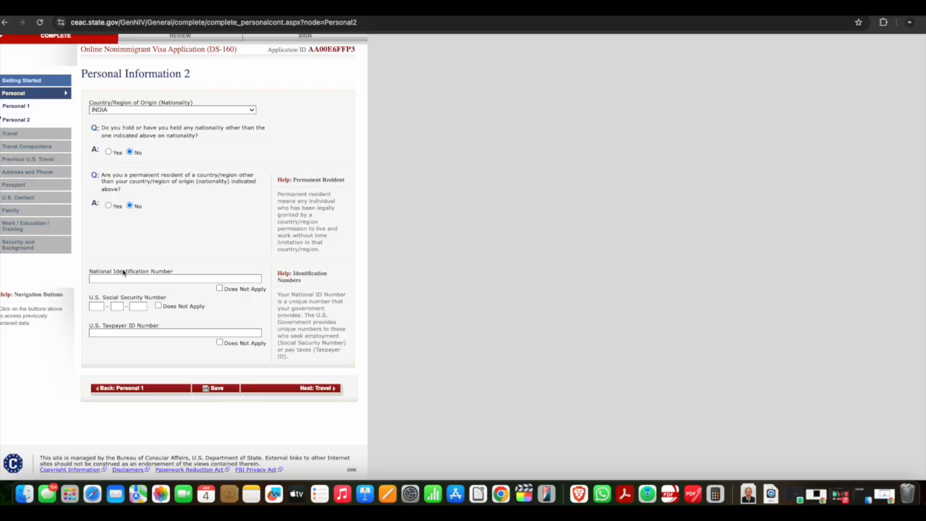
Mark the Social Security and Taxpayer ID numbers as Does Not Apply and enter the national identification number
left_click(220, 288)
left_click(219, 288)
left_click(219, 342)
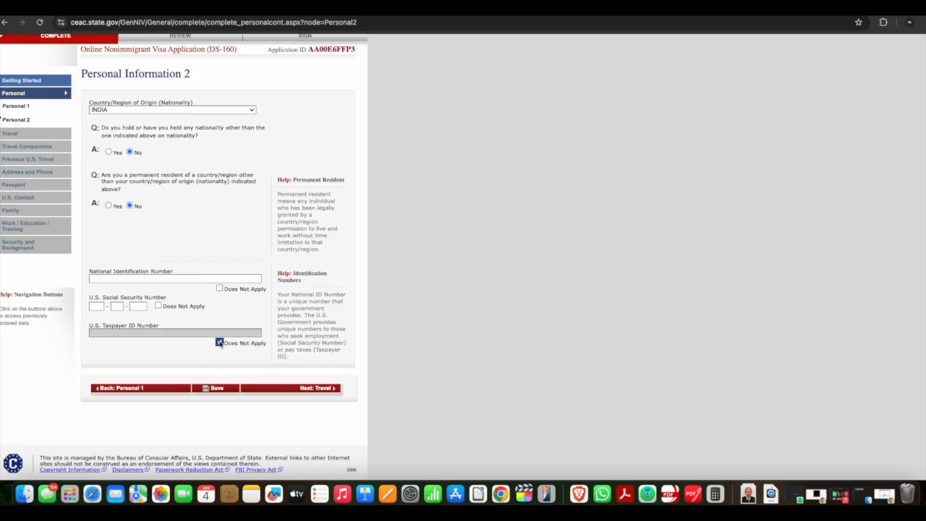
left_click(158, 305)
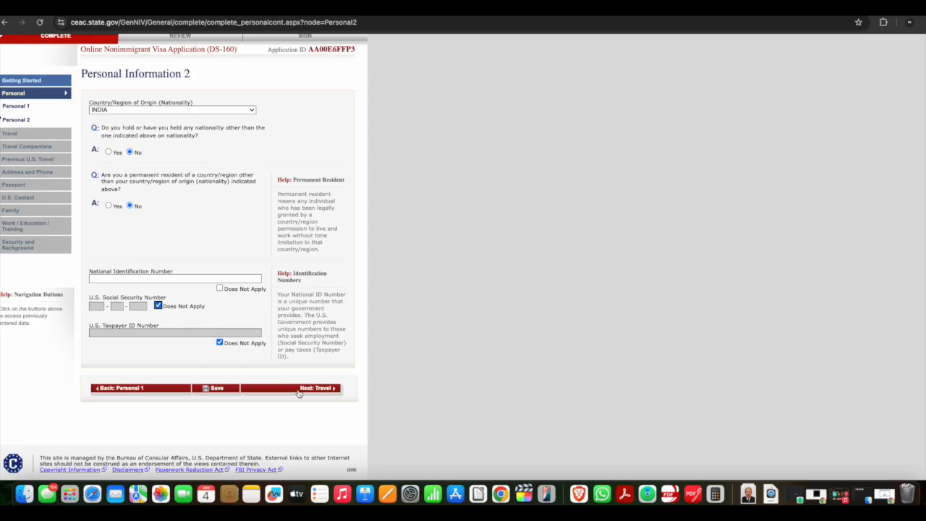
left_click(220, 289)
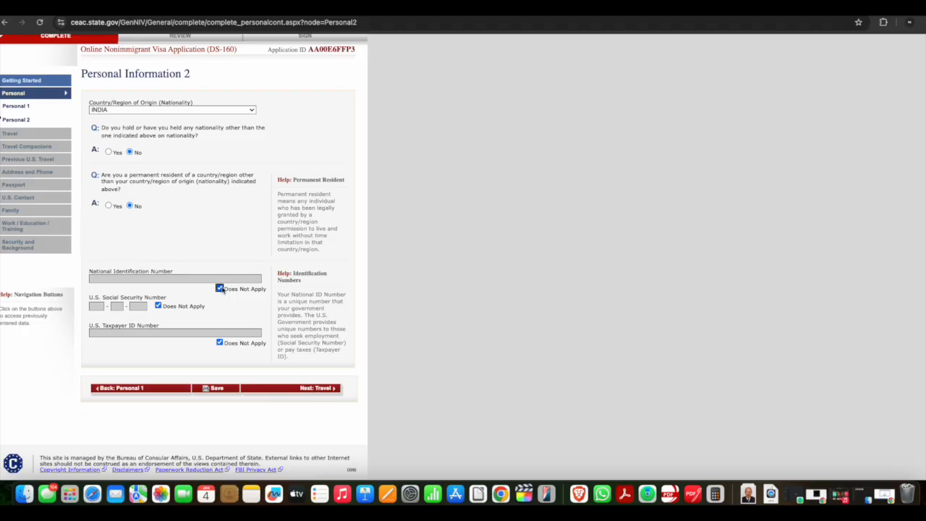
left_click(220, 289)
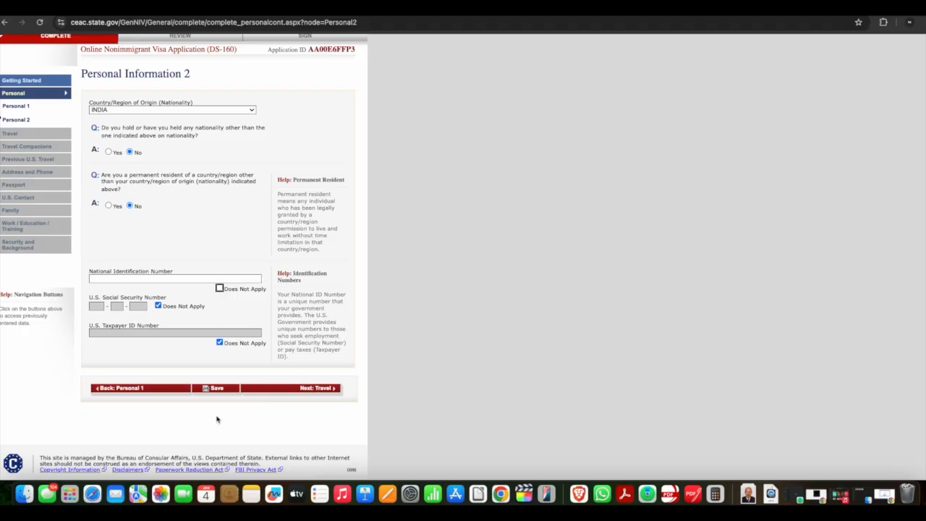
left_click(122, 321)
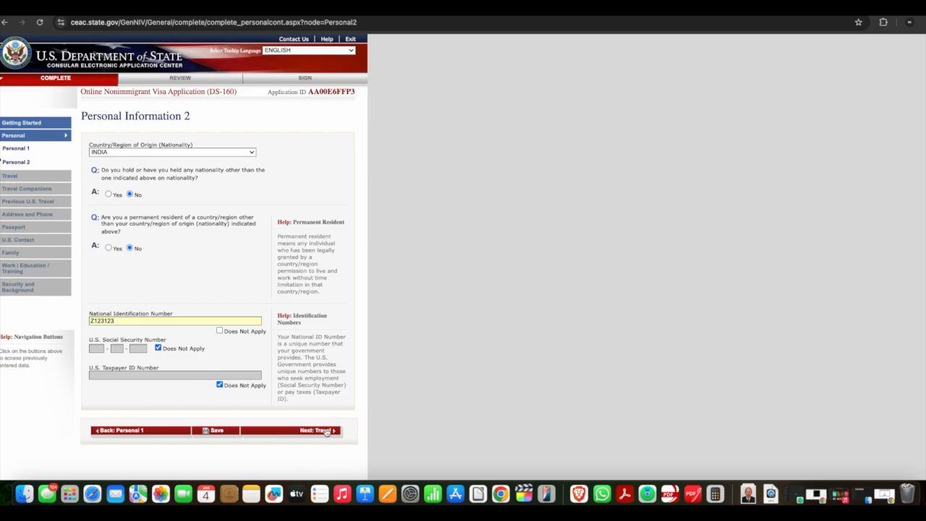
Save Personal Information 2 and continue to the Travel Information page
left_click(210, 431)
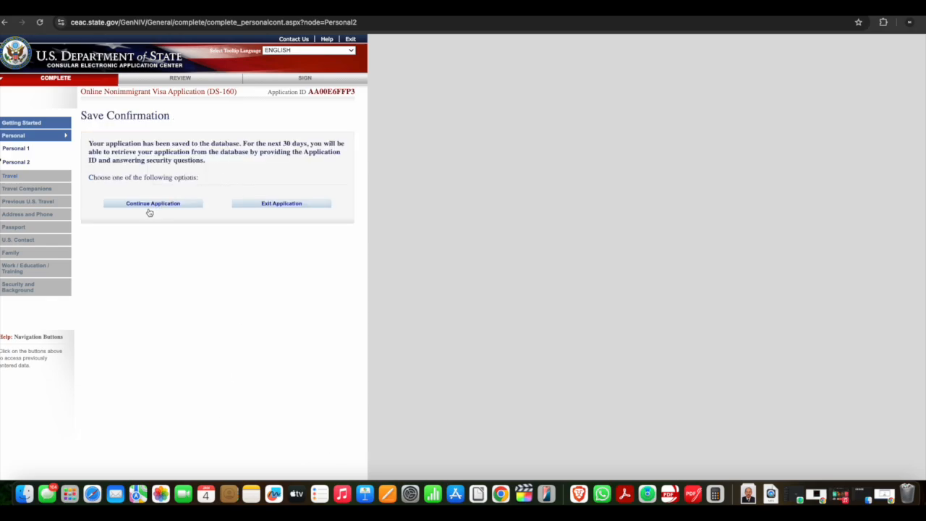
left_click(152, 205)
left_click(328, 430)
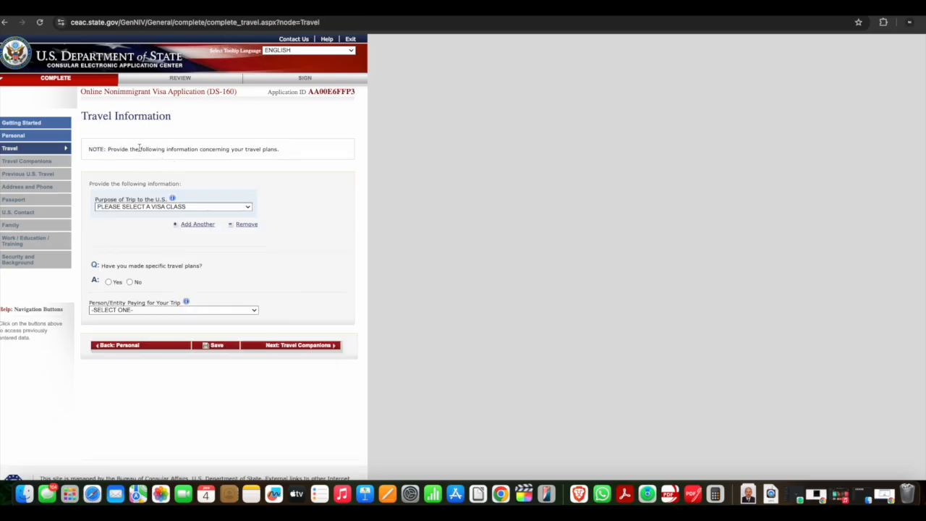
Set the purpose of trip to TEMP. BUSINESS OR PLEASURE VISITOR (B)
left_click(124, 208)
scroll(166, 227, "down", 1)
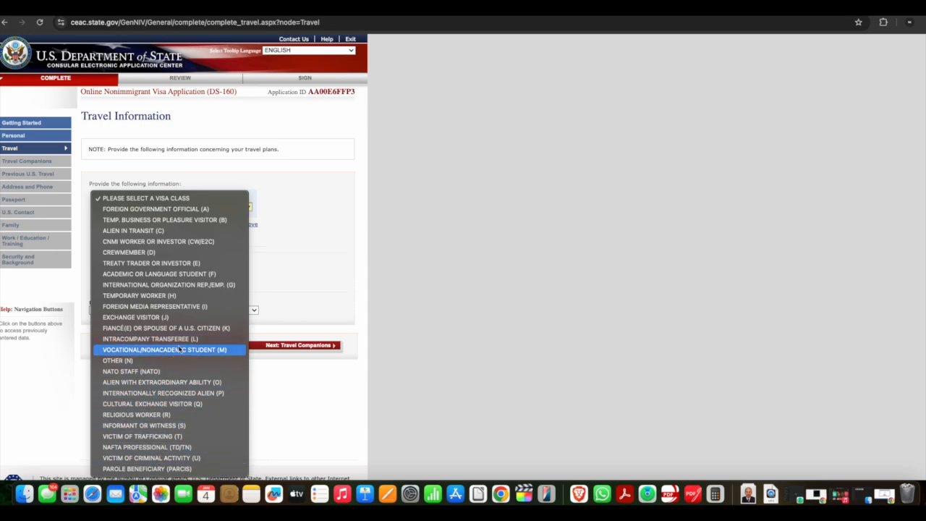
left_click(202, 223)
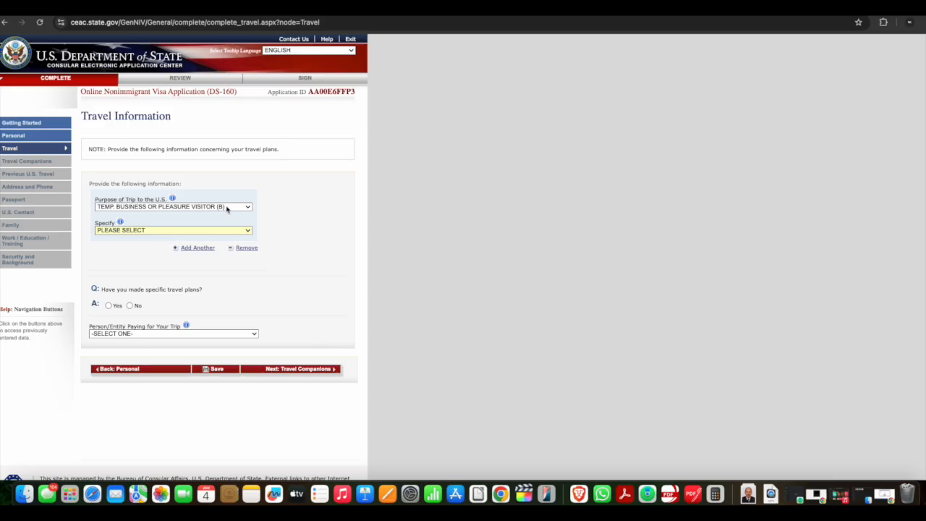
Open the help for the Specify field and examine the listed visa subtype codes
left_click(120, 223)
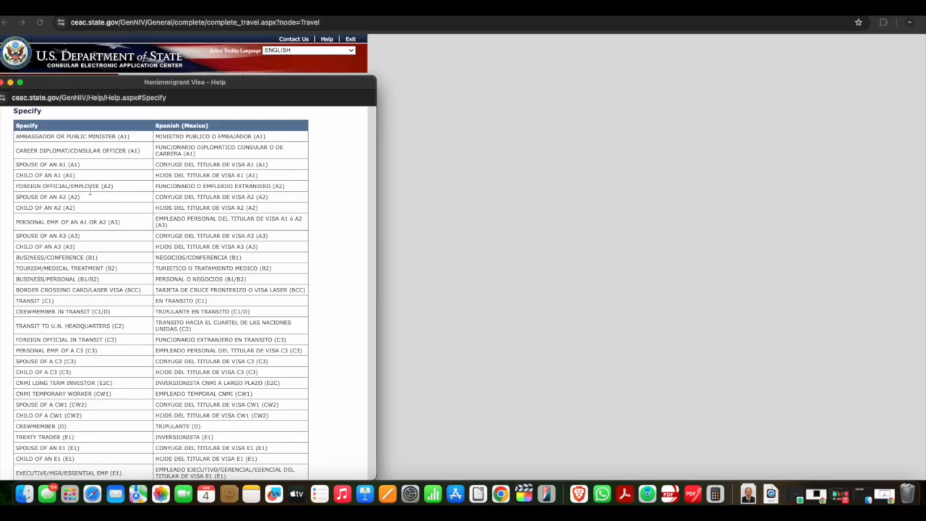
triple_click(28, 256)
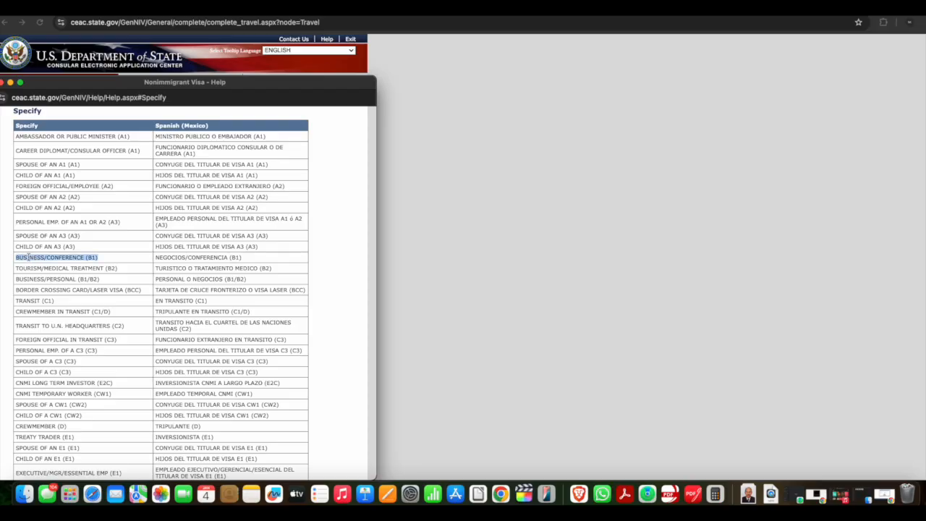
double_click(112, 268)
left_click_drag(103, 279, 23, 255)
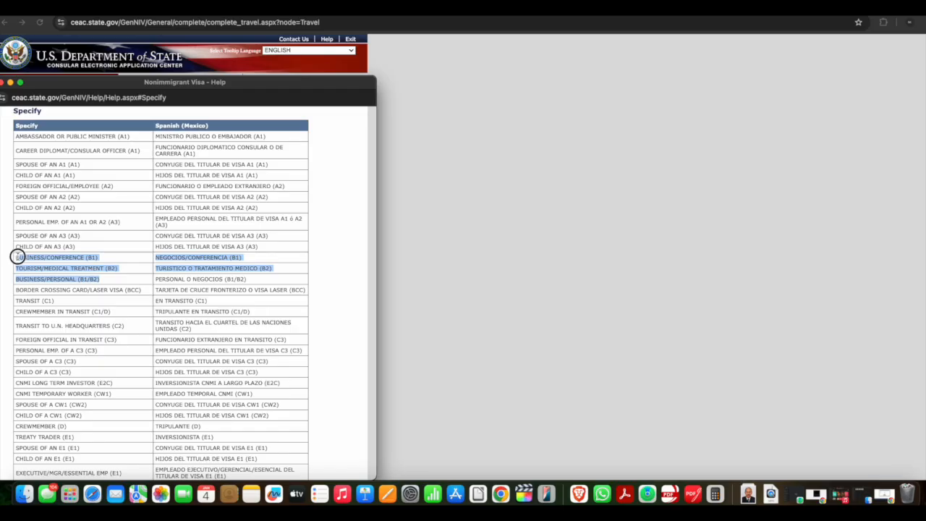
left_click(55, 265)
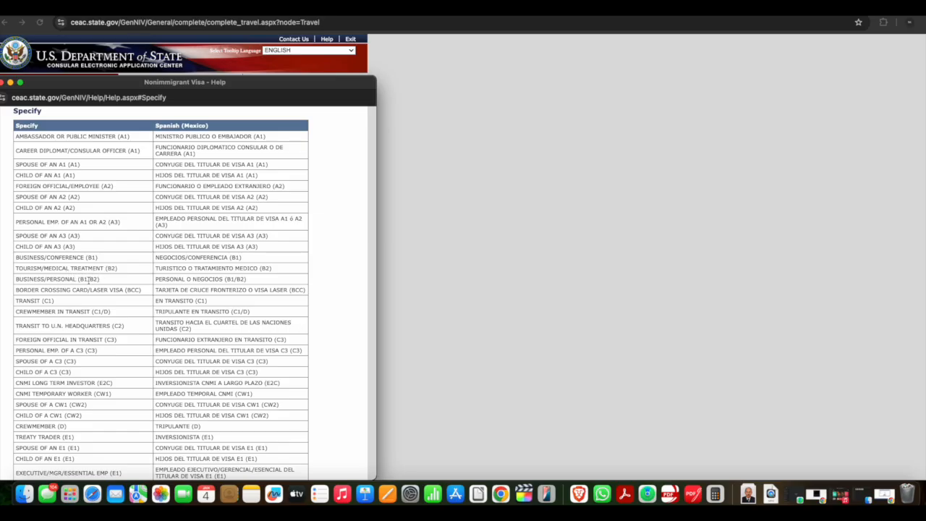
left_click_drag(53, 81, 596, 33)
Set Specify to TOURISM/MEDICAL TREATMENT (B2)
left_click(177, 231)
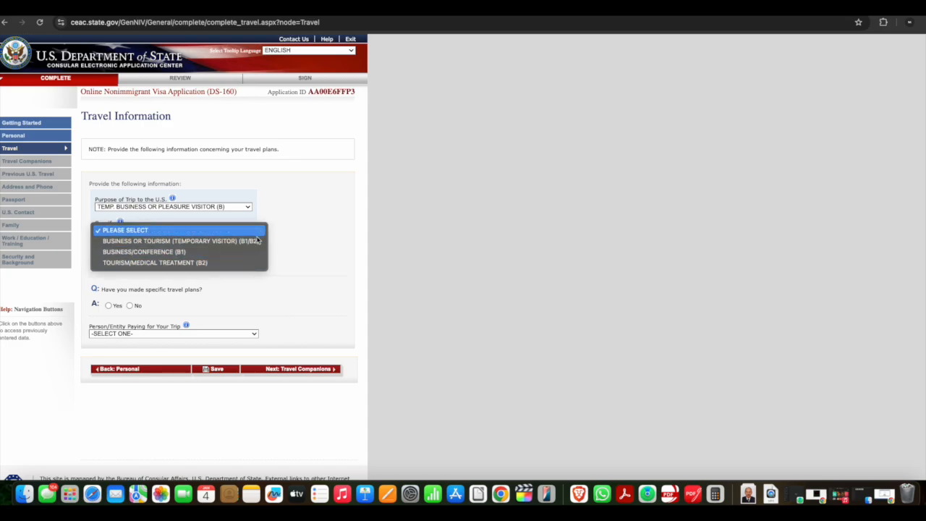
left_click(187, 245)
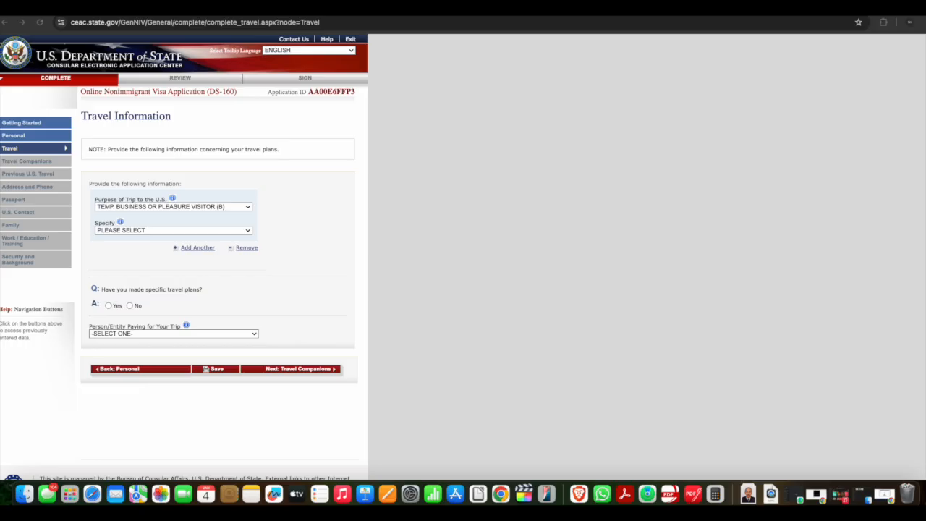
left_click_drag(58, 7, 243, 54)
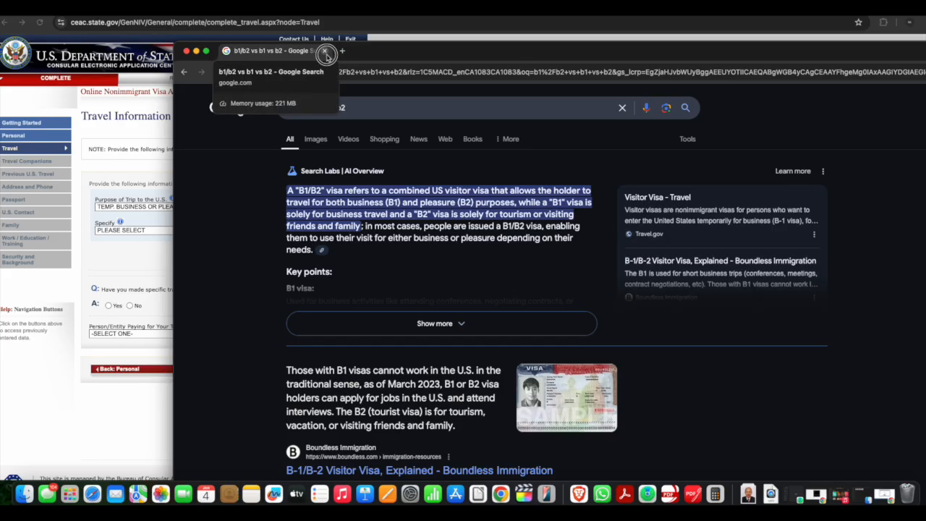
left_click(325, 52)
left_click(159, 230)
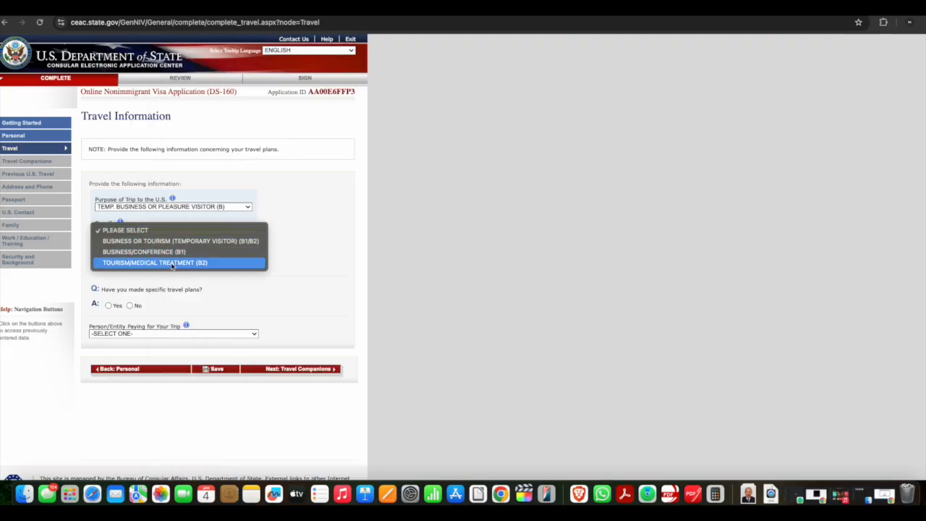
left_click(172, 262)
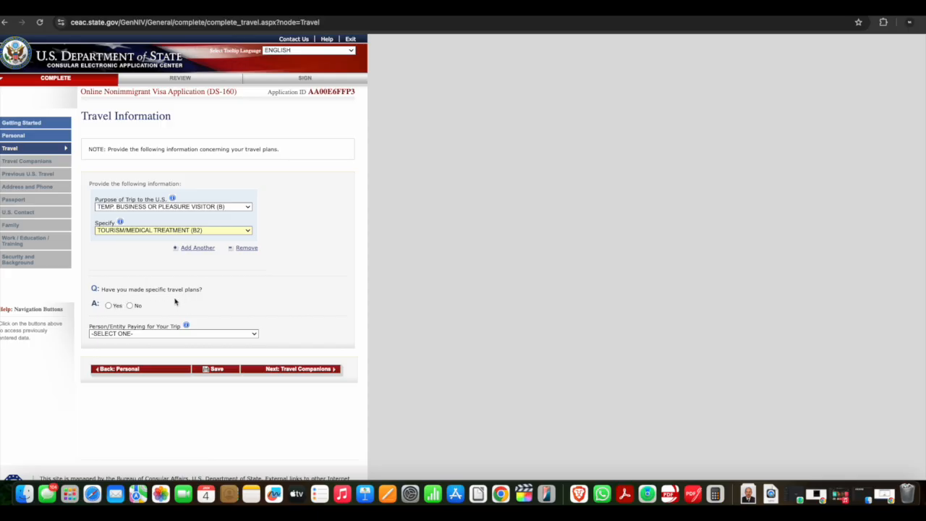
Answer No to whether specific travel plans have been made
left_click(130, 305)
left_click(109, 305)
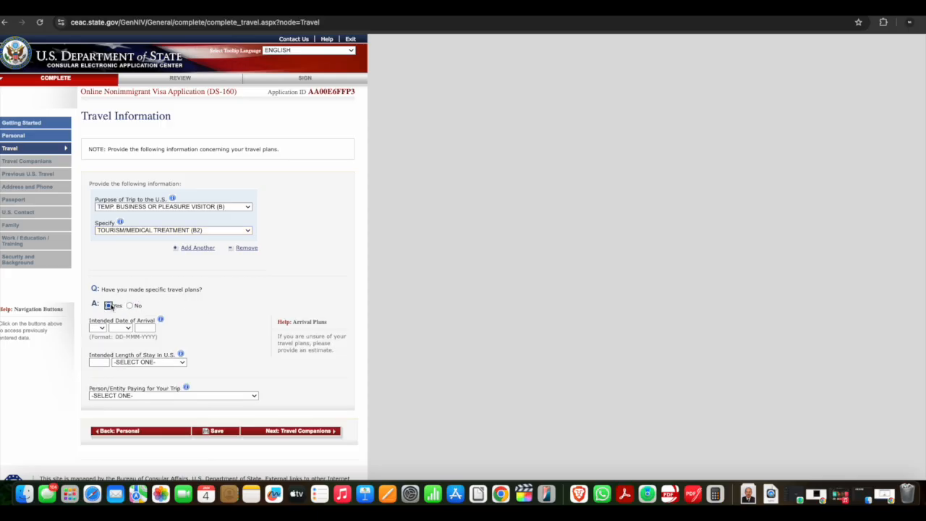
scroll(194, 316, "down", 1)
scroll(194, 316, "down", 2)
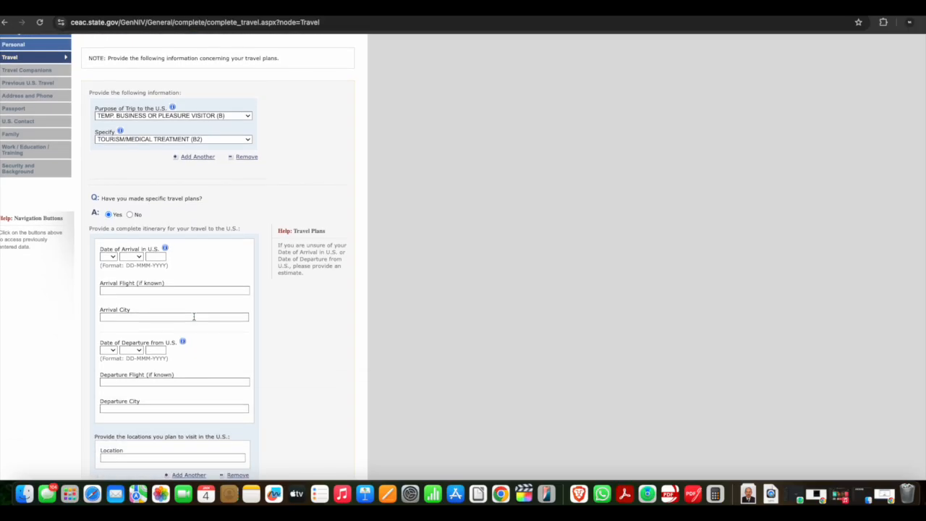
scroll(129, 305, "down", 5)
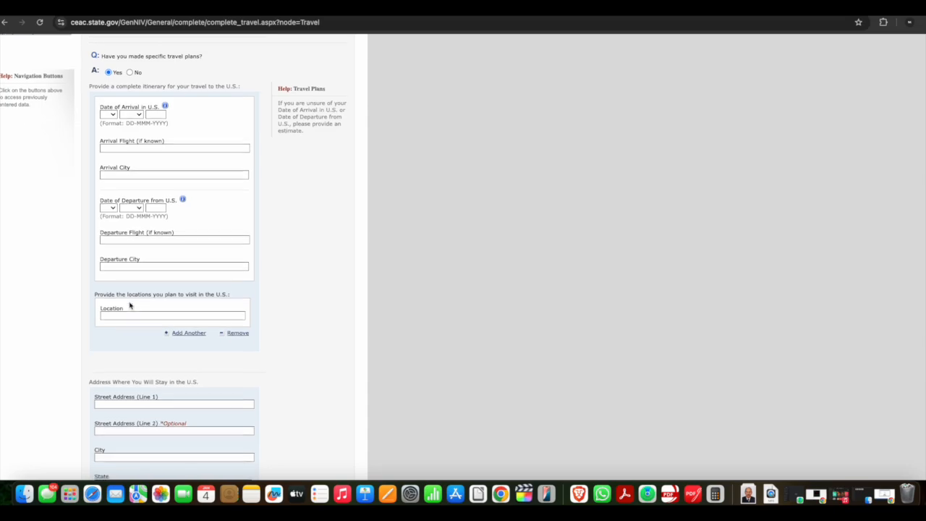
scroll(129, 306, "down", 3)
scroll(129, 305, "up", 10)
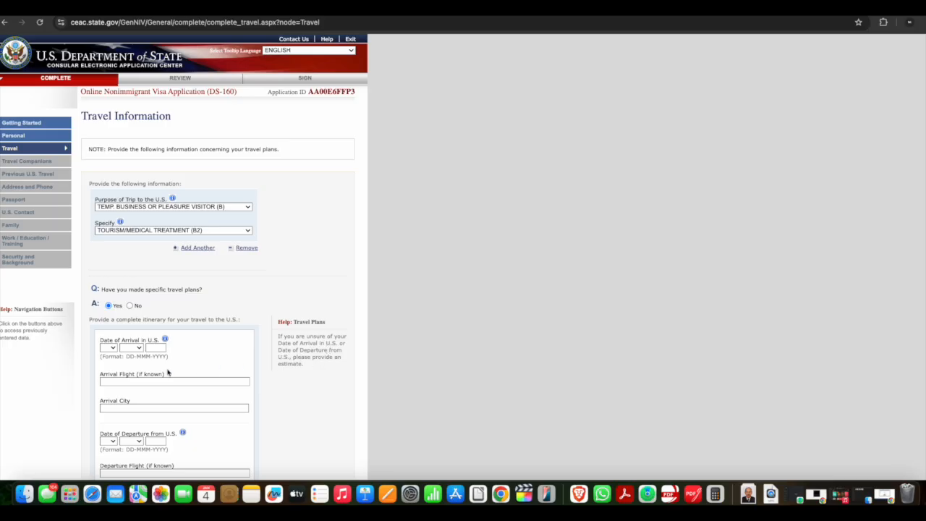
scroll(168, 372, "down", 2)
scroll(168, 372, "down", 2)
left_click(134, 333)
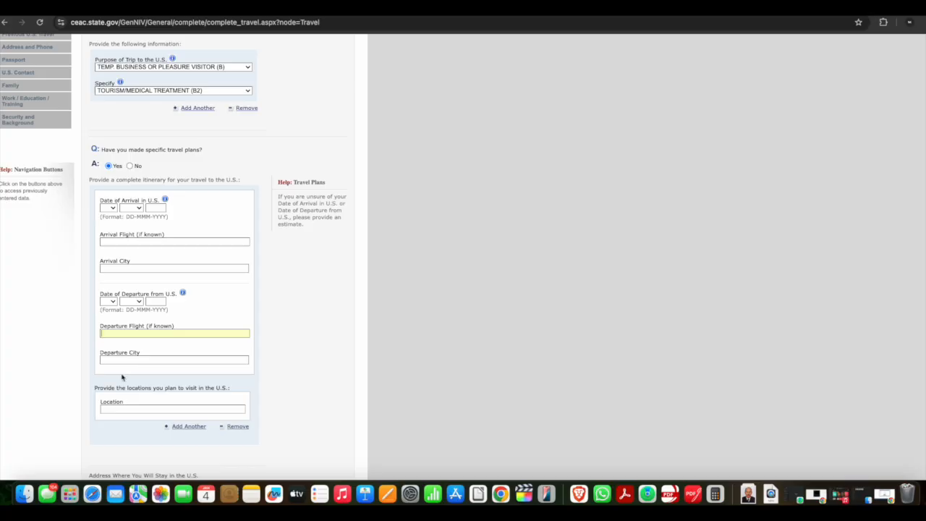
left_click(130, 166)
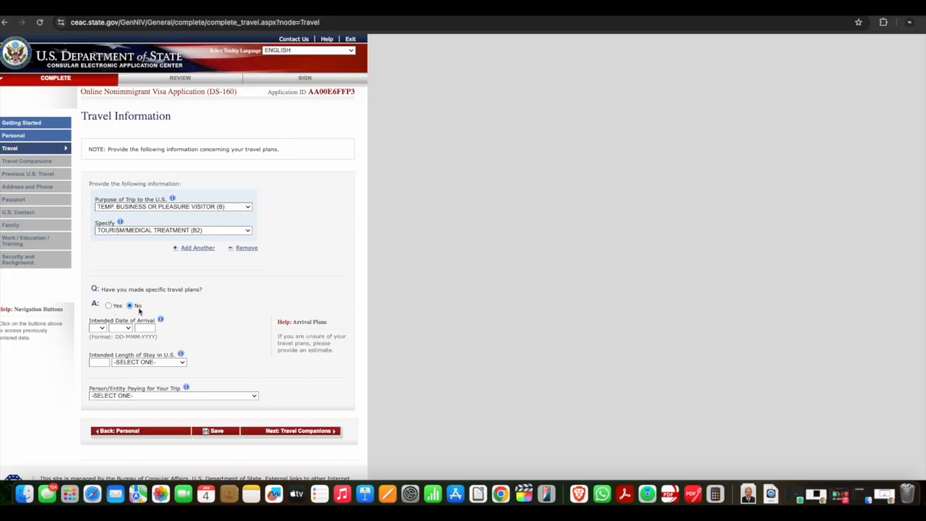
Set the intended date of arrival to 01 FEB 2026
left_click(100, 329)
left_click(102, 339)
left_click(128, 330)
left_click(122, 351)
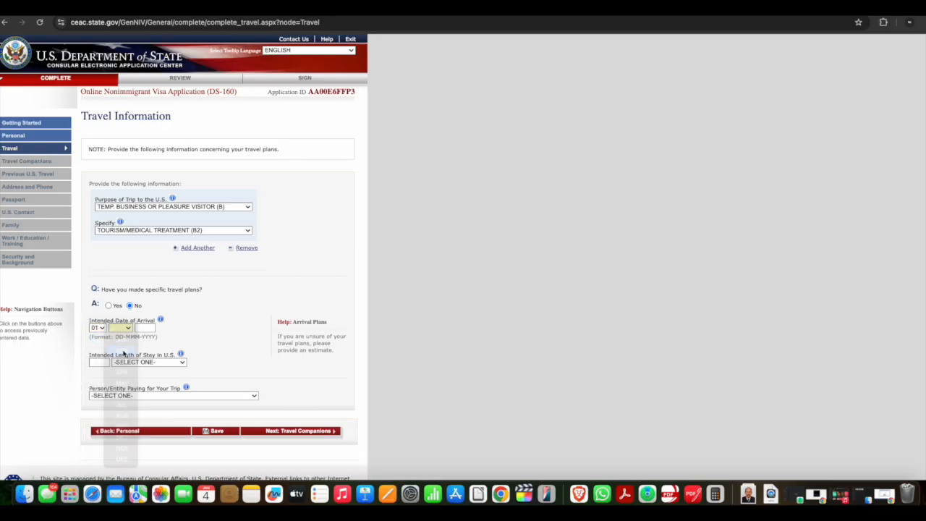
left_click(146, 328)
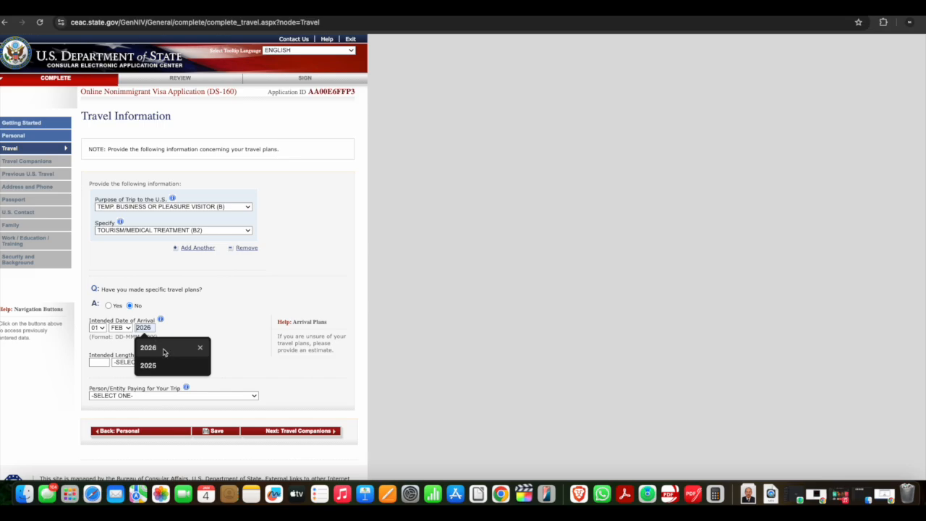
left_click(164, 350)
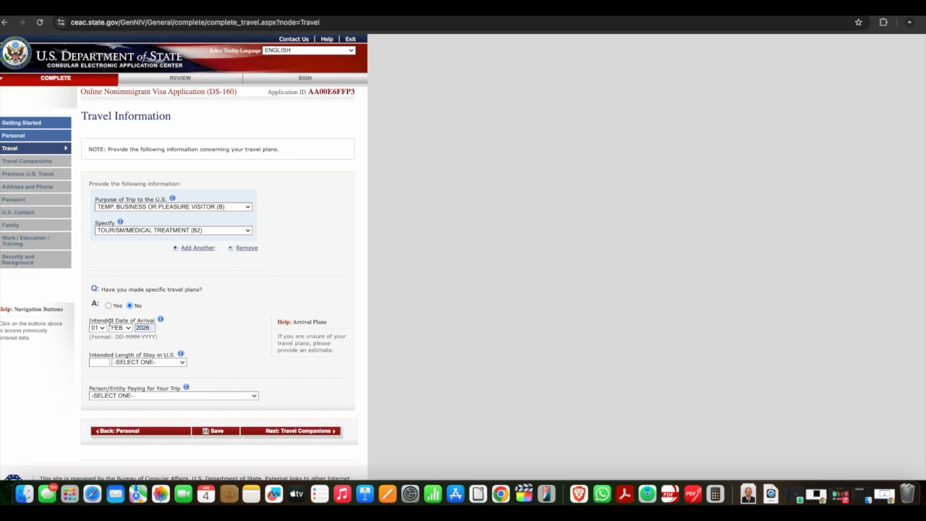
left_click(161, 319)
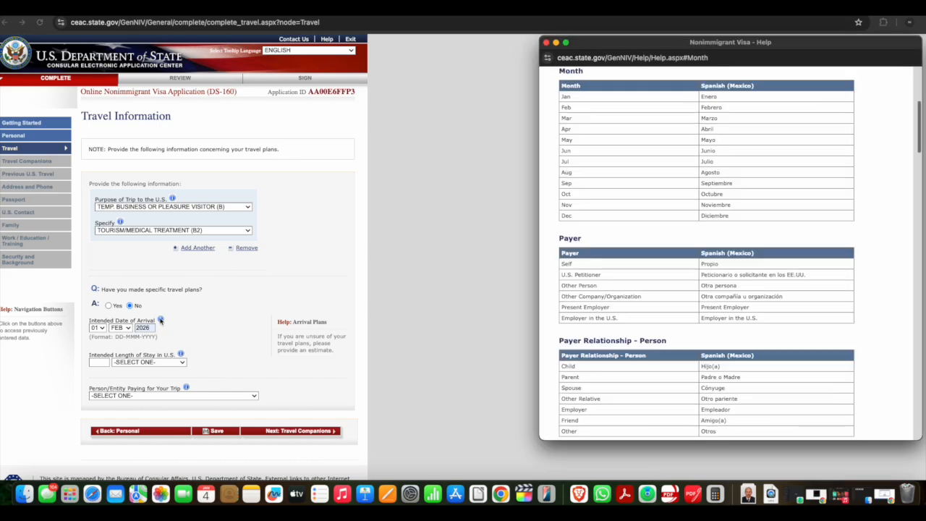
left_click(546, 42)
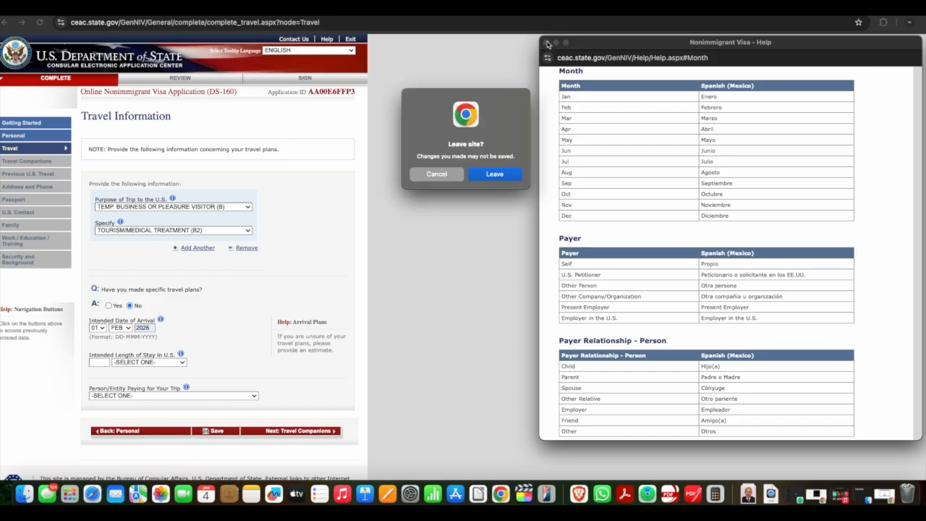
left_click(495, 174)
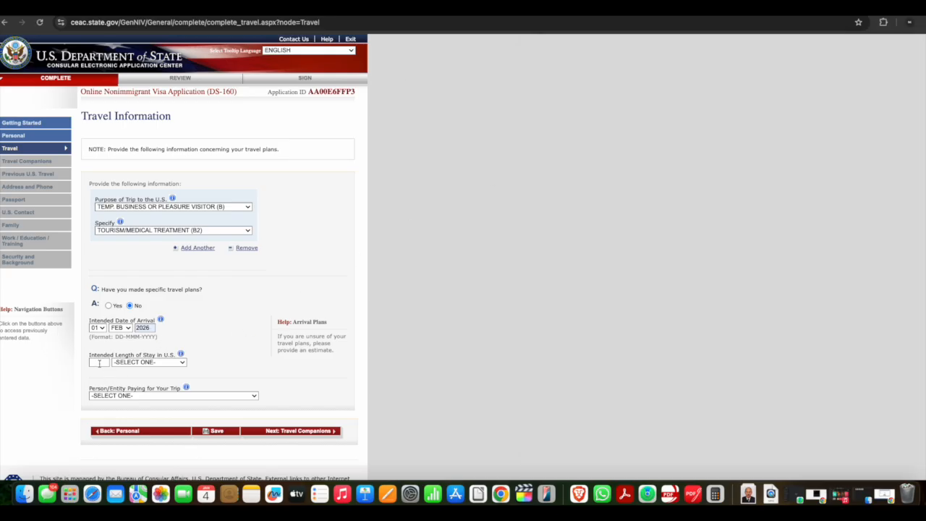
Set the intended length of stay in the U.S. to 1 WEEK(S)
left_click(152, 367)
left_click(257, 336)
left_click(152, 364)
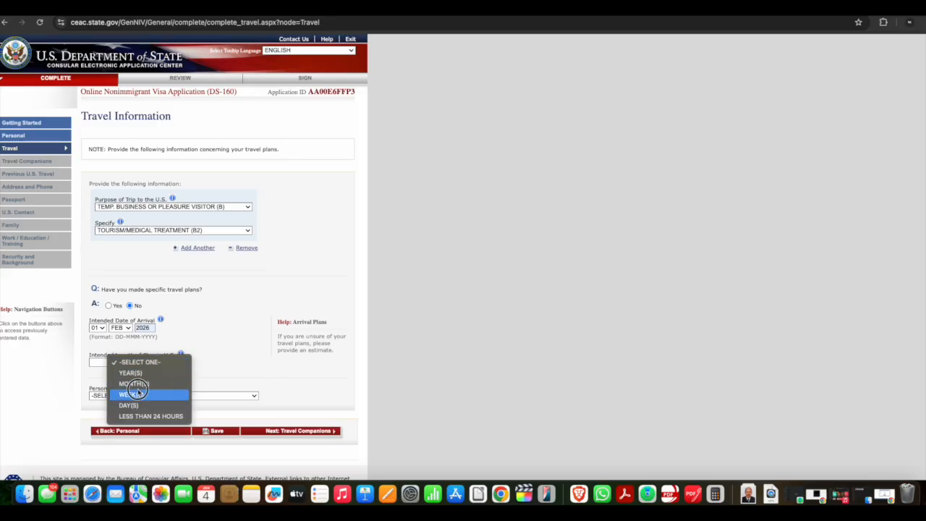
left_click(134, 393)
left_click(100, 363)
key("Return")
left_click(158, 364)
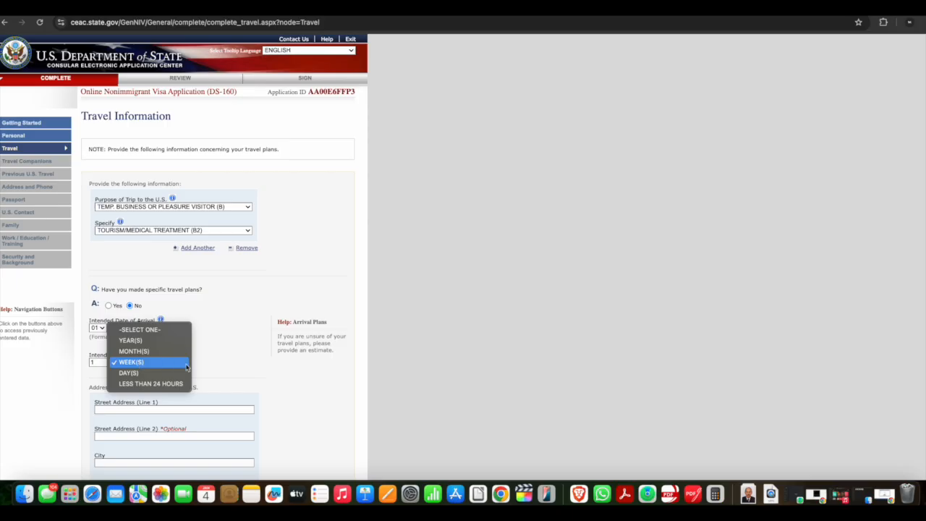
left_click(305, 395)
Fill in the street address lines and city of the U.S. address where the applicant will stay
scroll(106, 366, "down", 3)
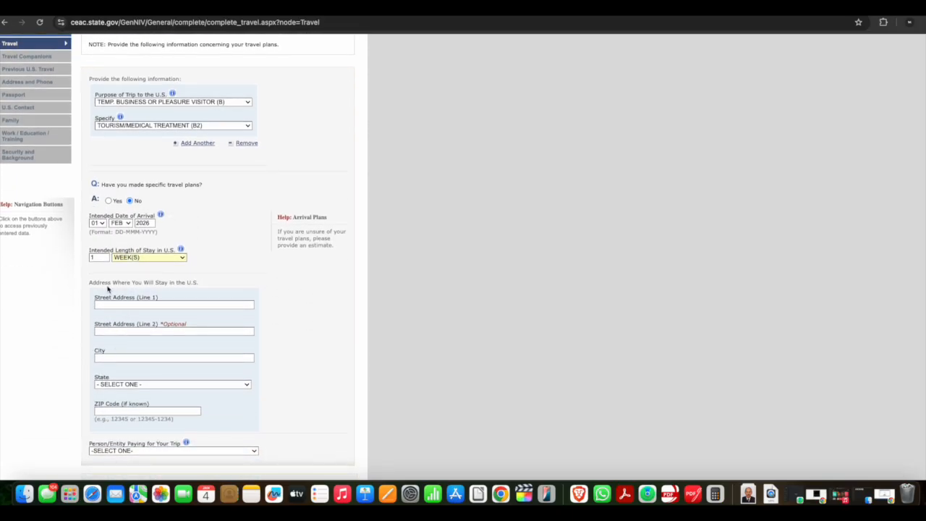
left_click(190, 307)
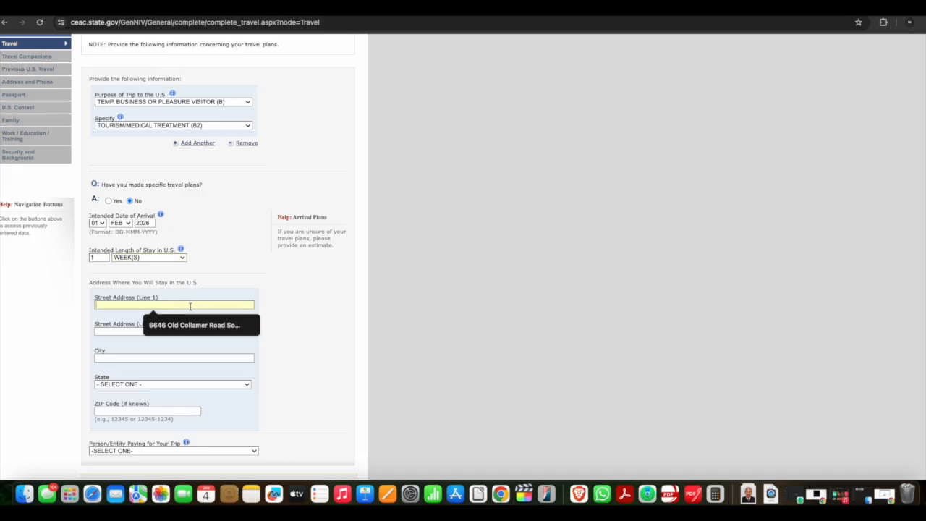
left_click(341, 293)
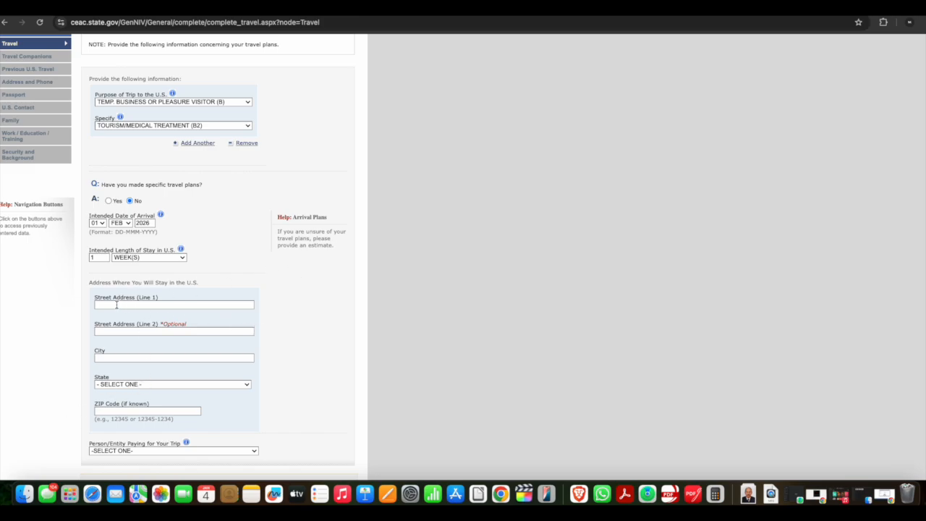
left_click(116, 304)
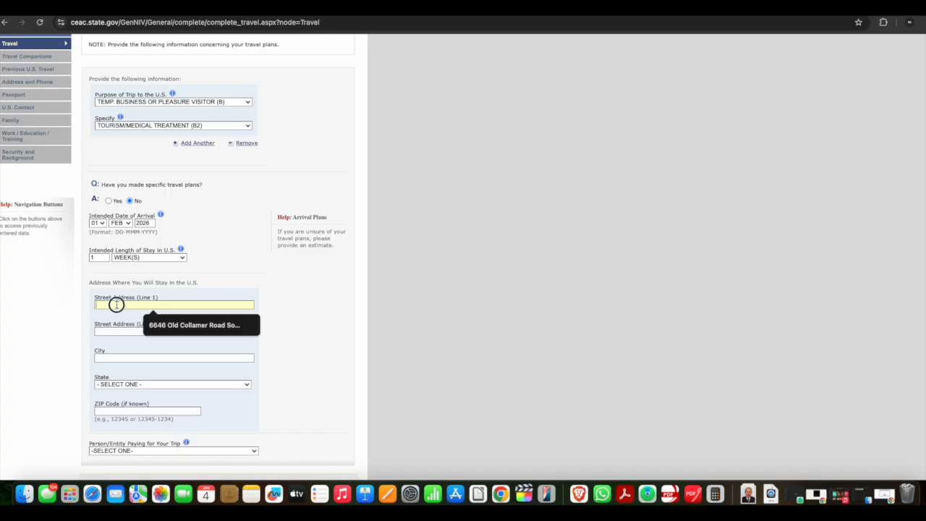
left_click(172, 327)
left_click(102, 331)
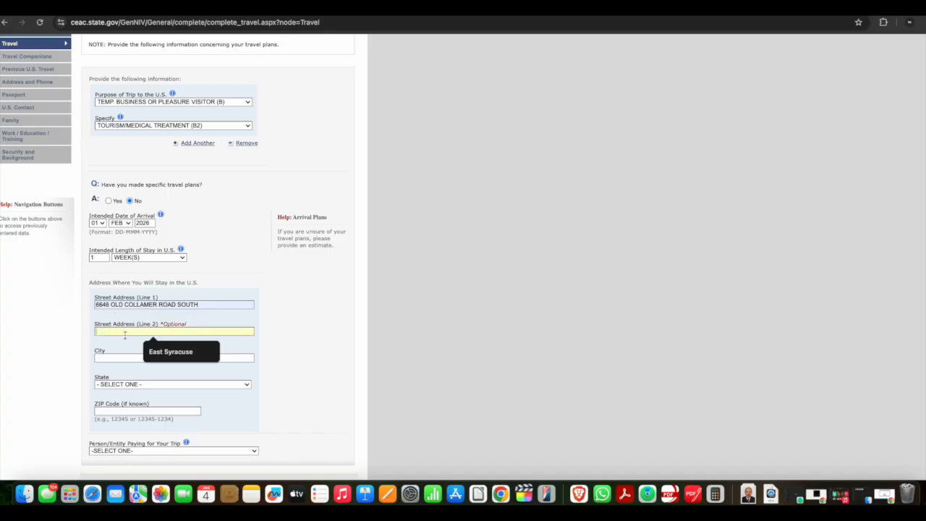
left_click(170, 352)
left_click(124, 356)
Set the state of the U.S. stay address to NEW YORK and enter its ZIP code
left_click(173, 383)
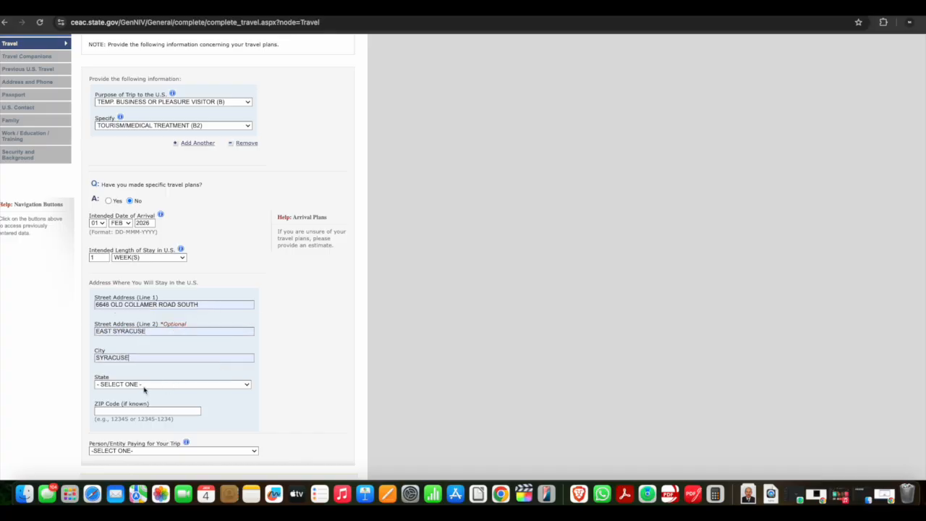
left_click(174, 384)
scroll(144, 389, "down", 5)
scroll(144, 389, "up", 2)
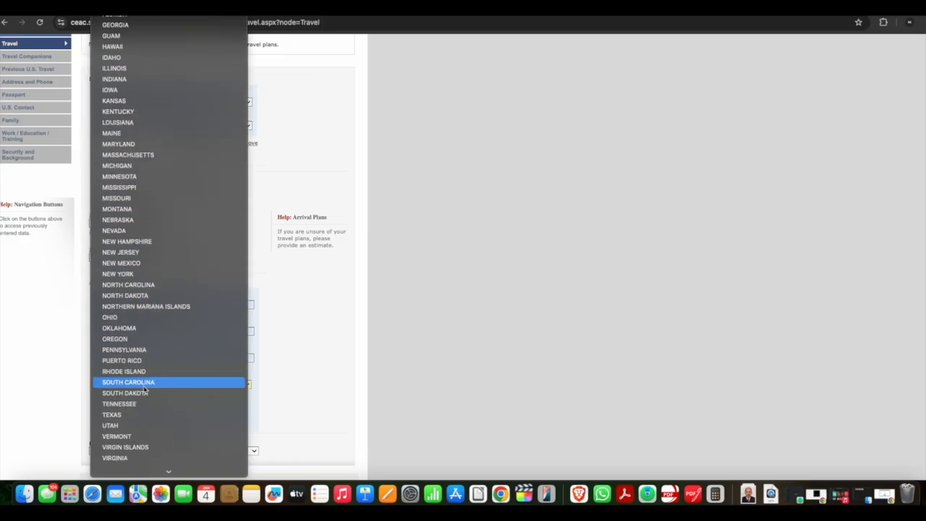
left_click(149, 286)
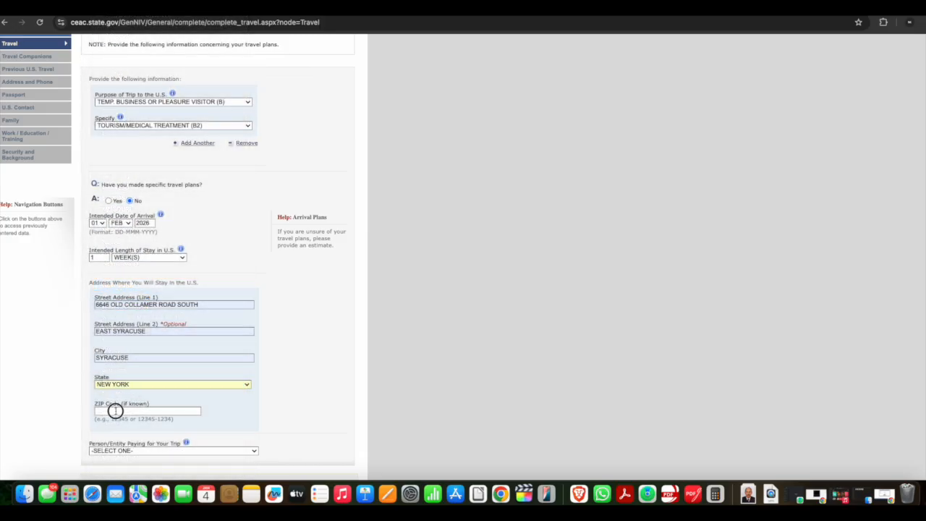
left_click(116, 411)
left_click(162, 431)
Set the person paying for the trip to SELF and save the Travel Information page
scroll(322, 333, "down", 3)
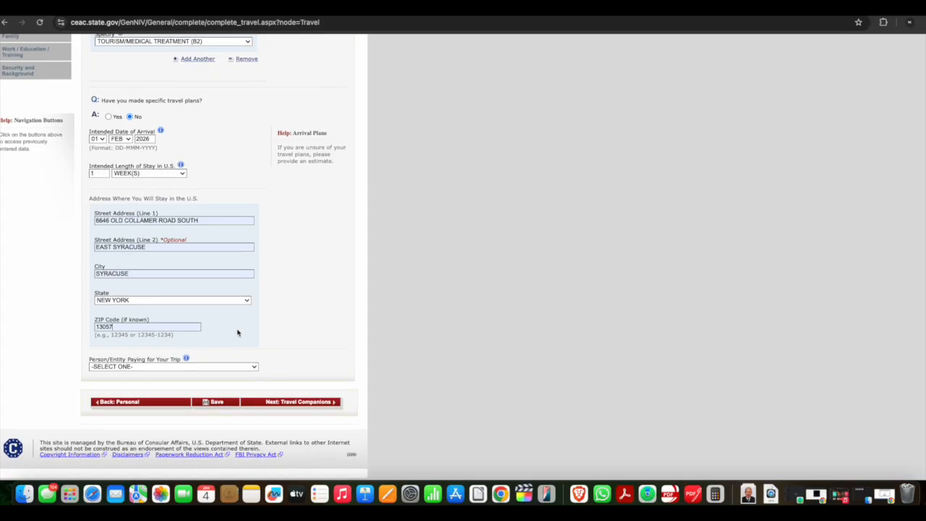
left_click(138, 368)
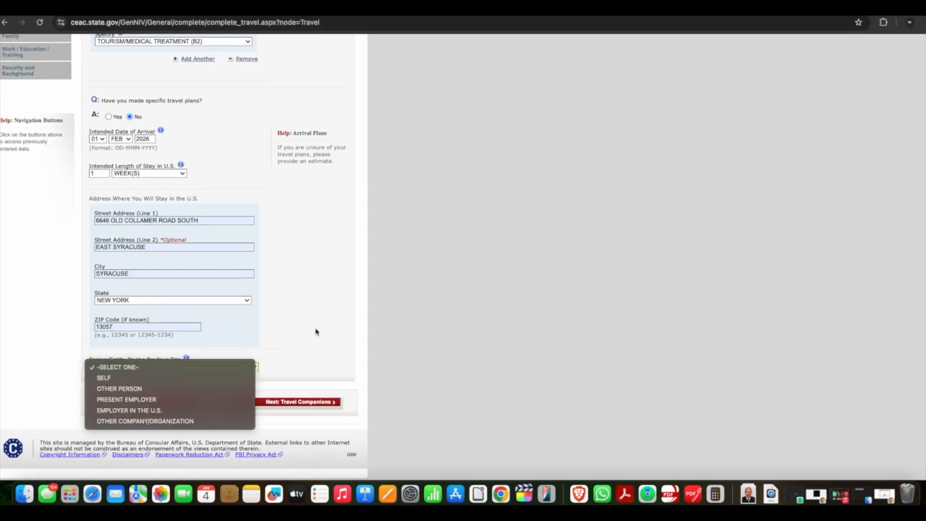
left_click(105, 382)
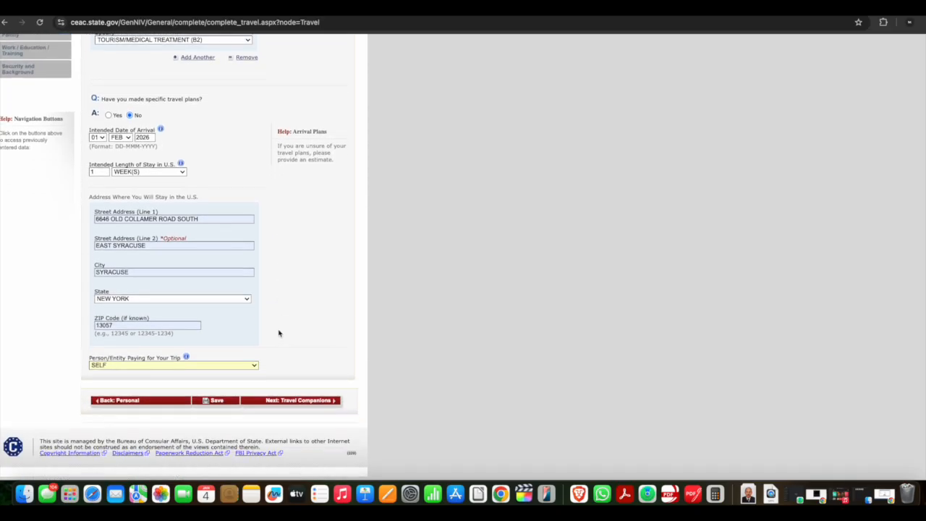
left_click(216, 400)
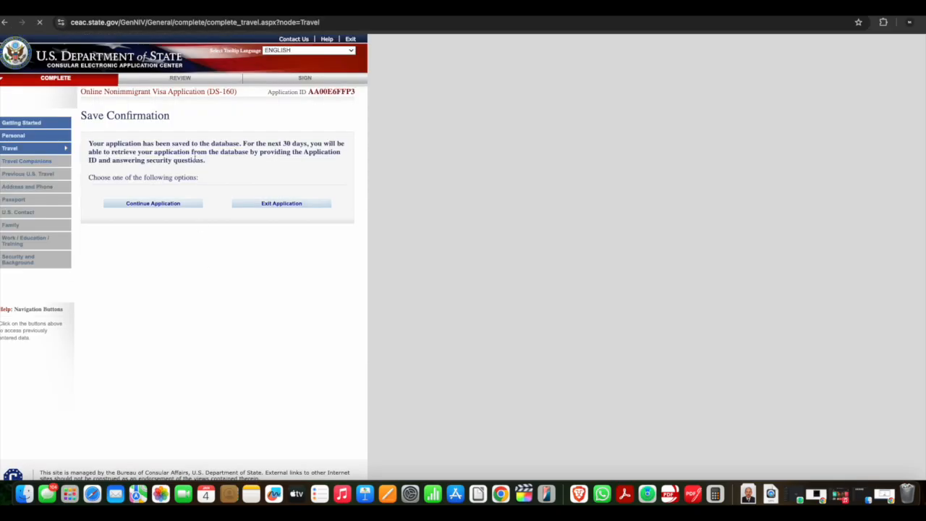
Continue the saved application and advance from the Travel page to Travel Companions
left_click(154, 205)
scroll(290, 367, "down", 5)
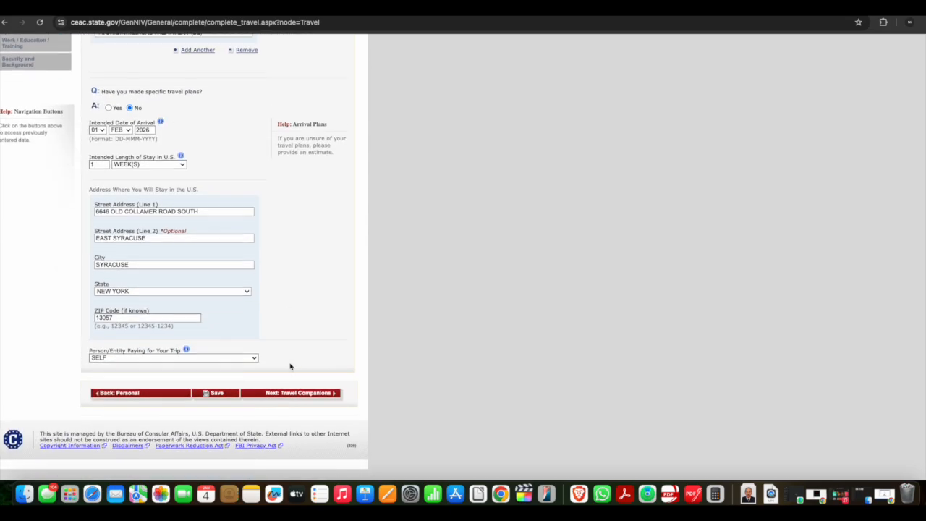
left_click(295, 394)
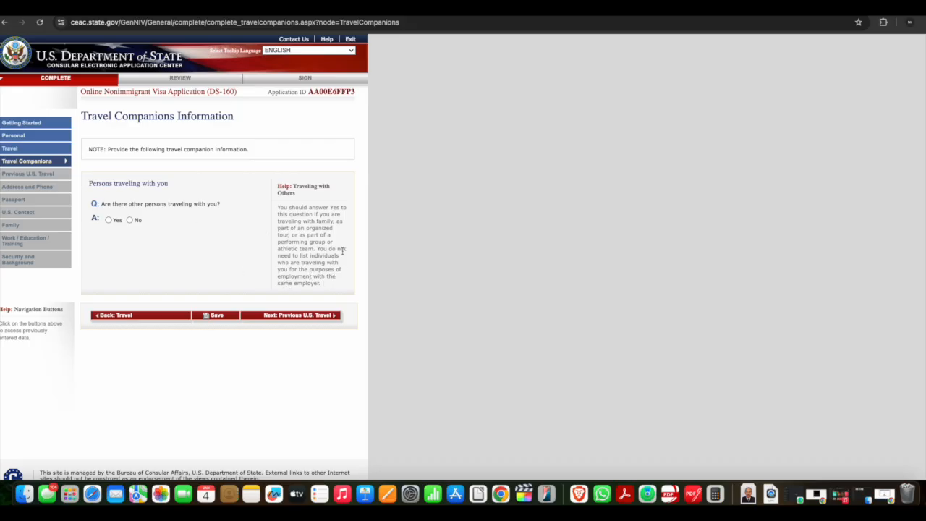
Answer Yes to other persons travelling with you and No to travelling as part of a group or organization
left_click(109, 220)
scroll(181, 265, "down", 1)
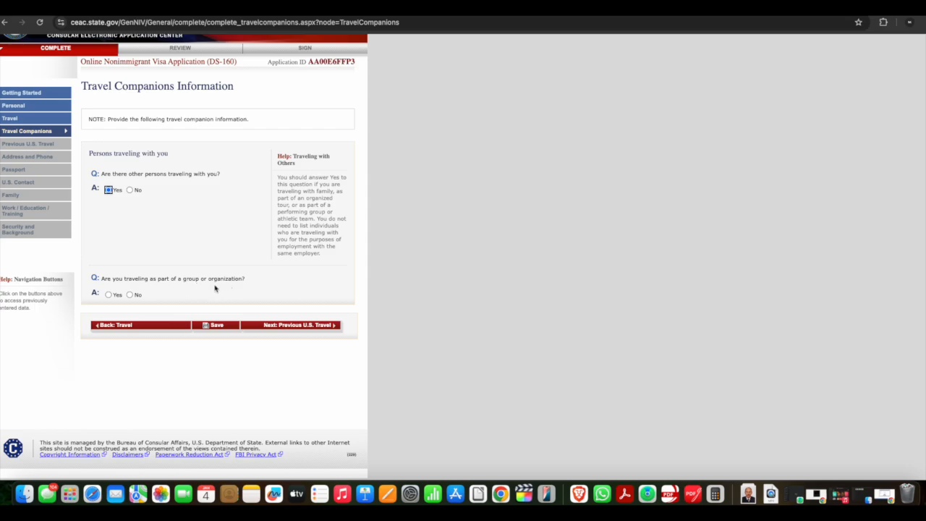
left_click(130, 295)
scroll(135, 296, "down", 2)
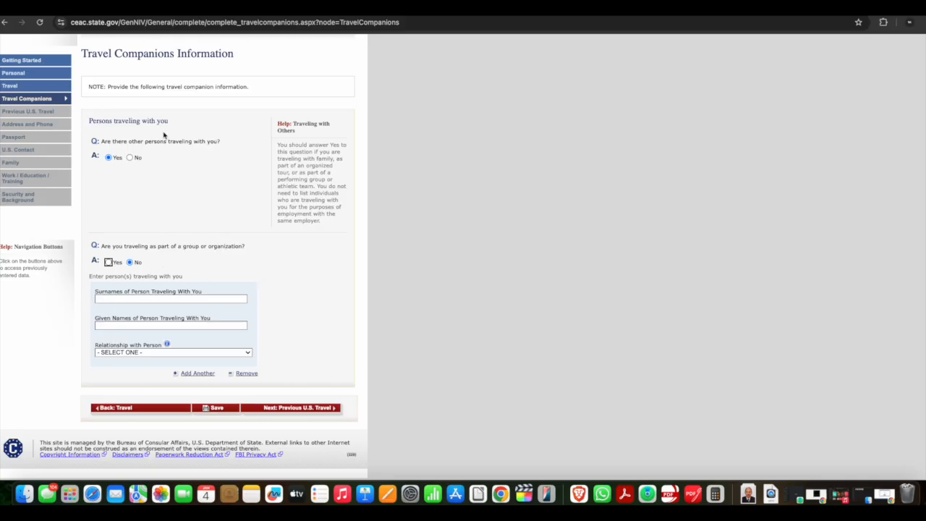
scroll(165, 135, "up", 2)
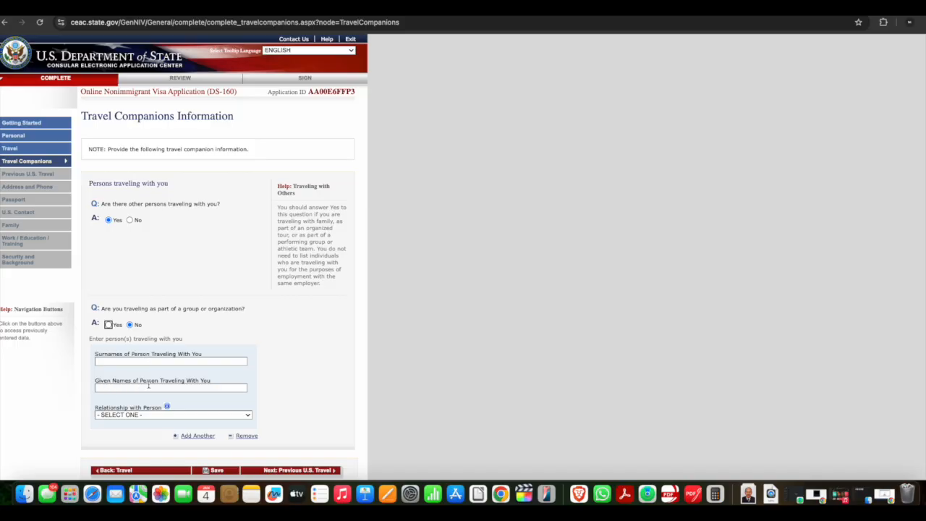
scroll(108, 385, "down", 2)
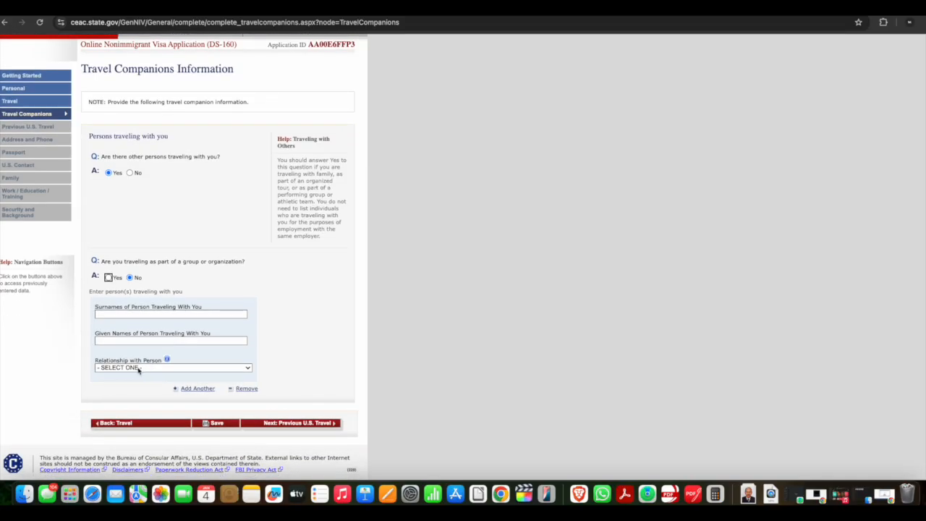
Set the travel companion's relationship to SPOUSE
left_click(139, 369)
left_click(125, 390)
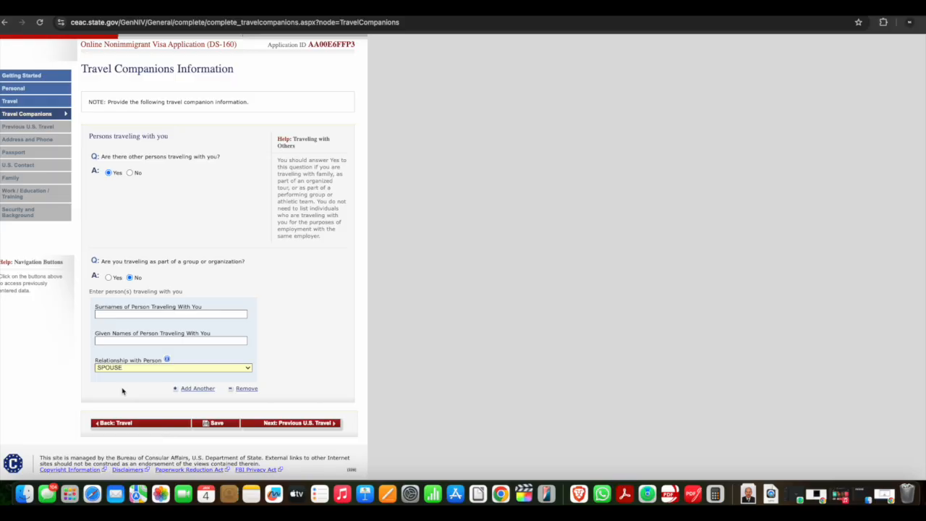
left_click(133, 369)
left_click(337, 345)
scroll(337, 345, "down", 1)
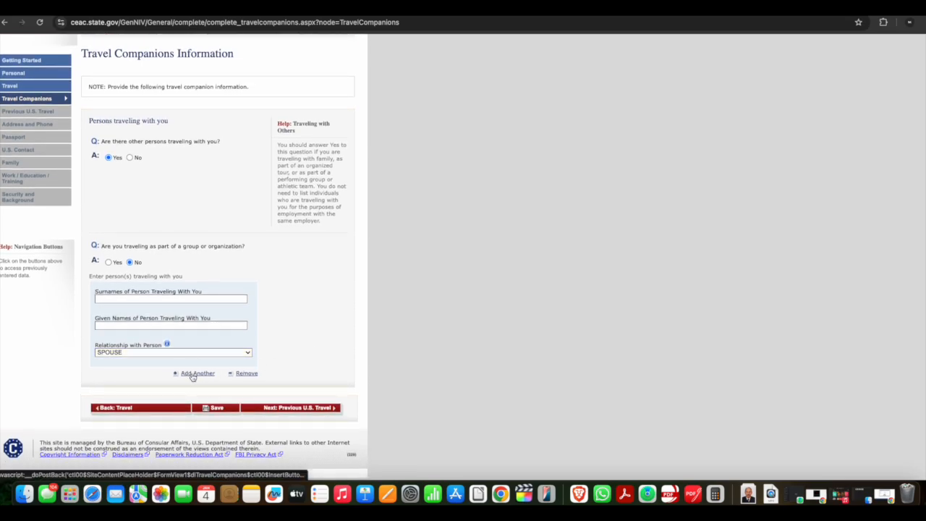
left_click(193, 374)
scroll(294, 325, "down", 5)
left_click(125, 352)
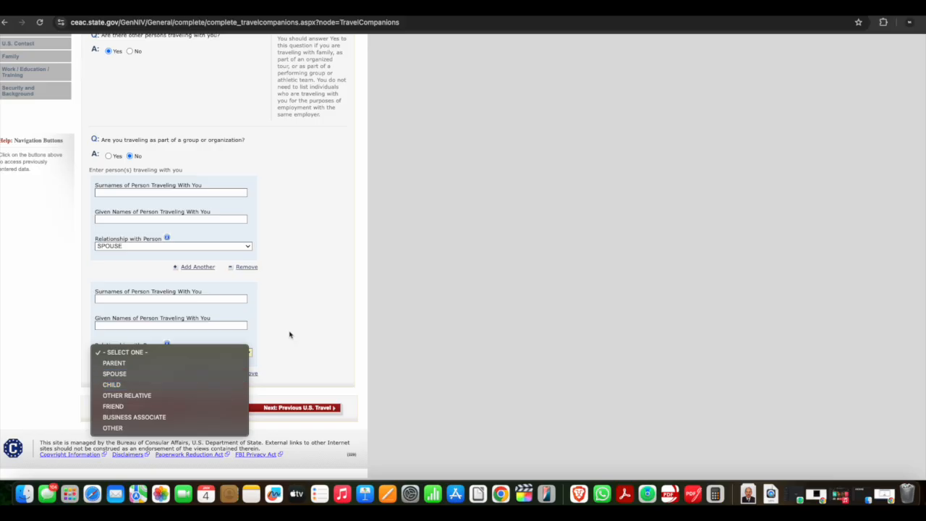
left_click(315, 327)
left_click(249, 375)
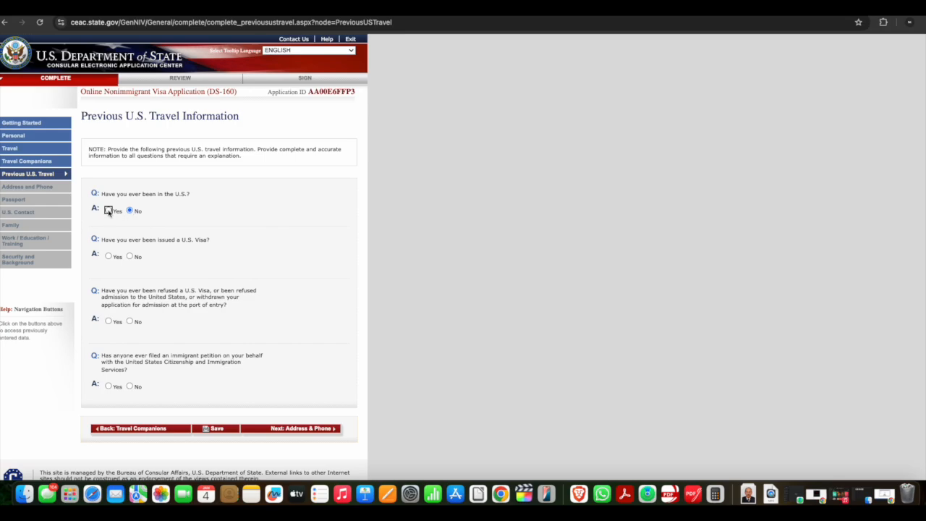
left_click(108, 210)
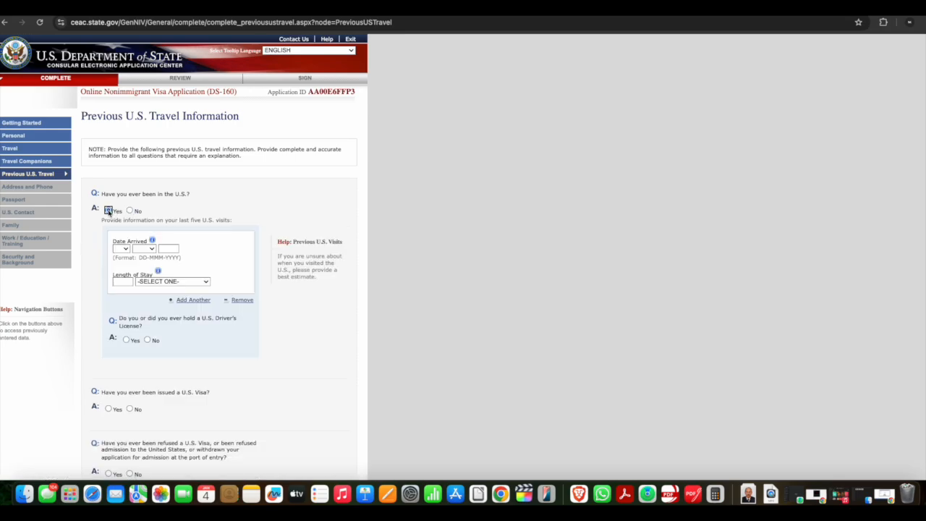
left_click(126, 250)
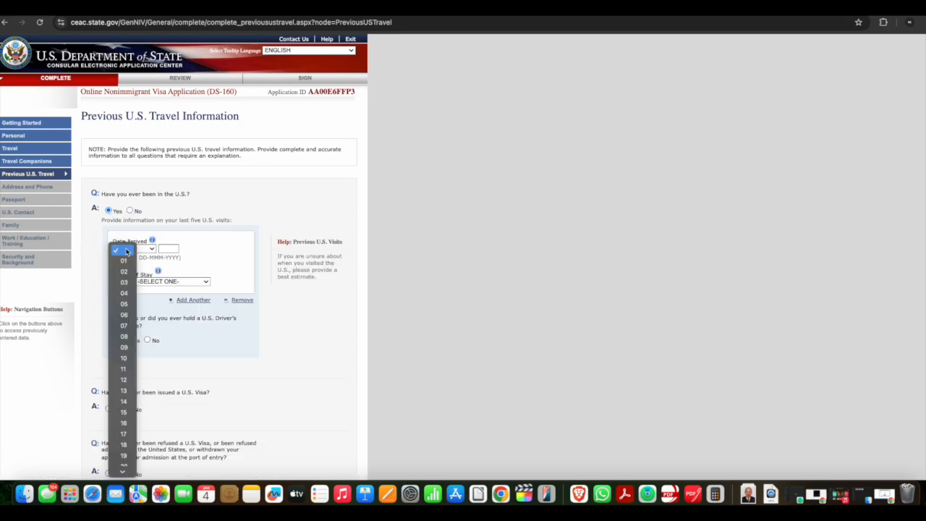
left_click(139, 251)
left_click(140, 251)
left_click(166, 251)
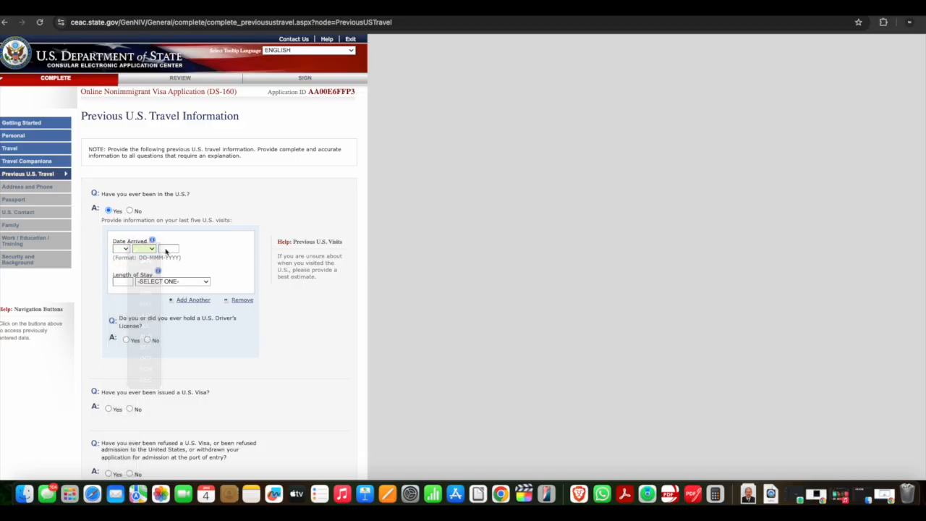
left_click(149, 282)
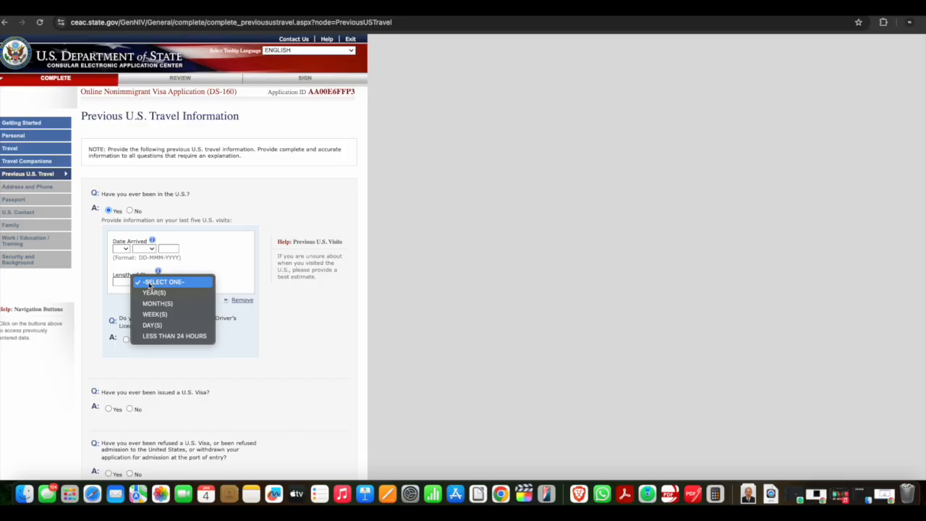
left_click(222, 268)
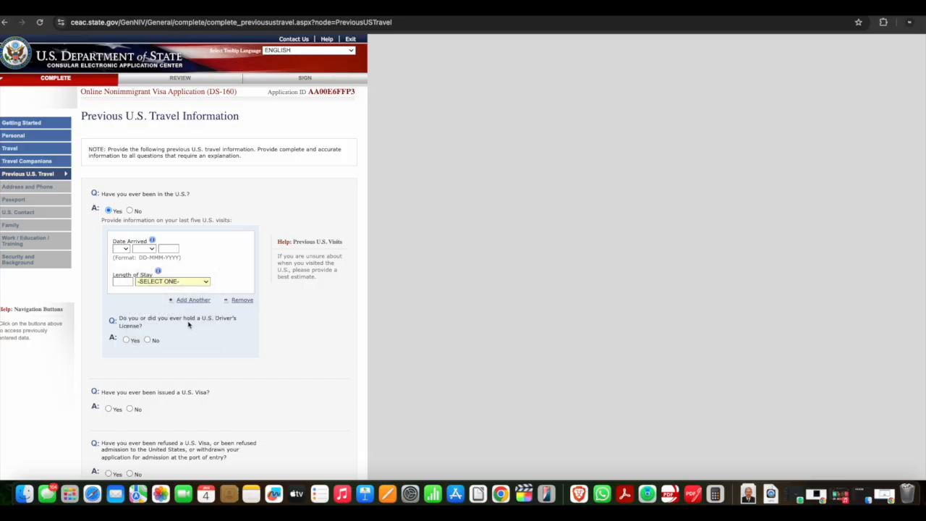
left_click(127, 340)
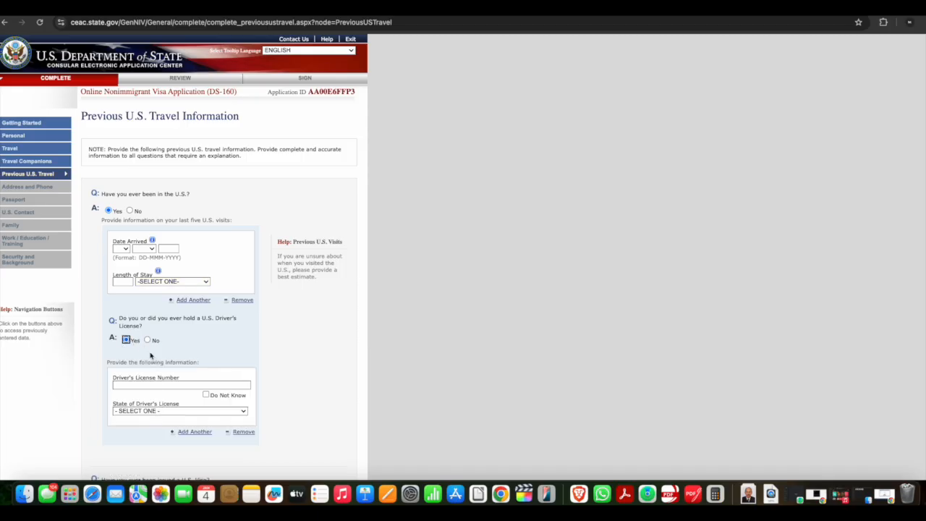
left_click(148, 340)
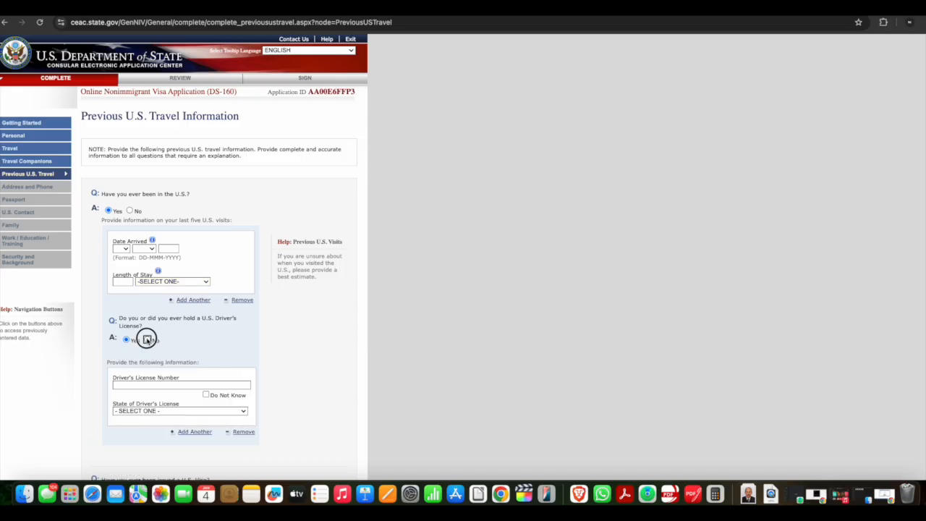
Answer No to having been in the U.S. and No to having been issued a U.S. visa
left_click(129, 210)
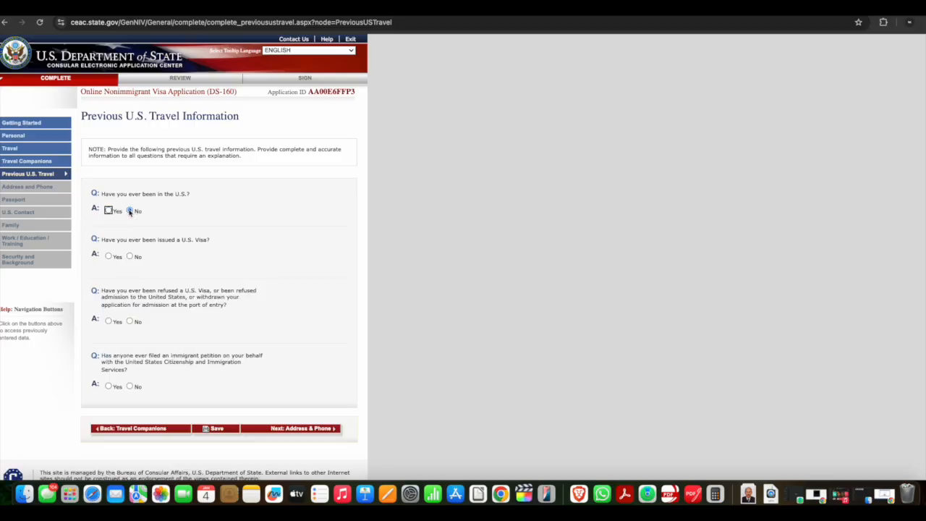
scroll(129, 211, "down", 1)
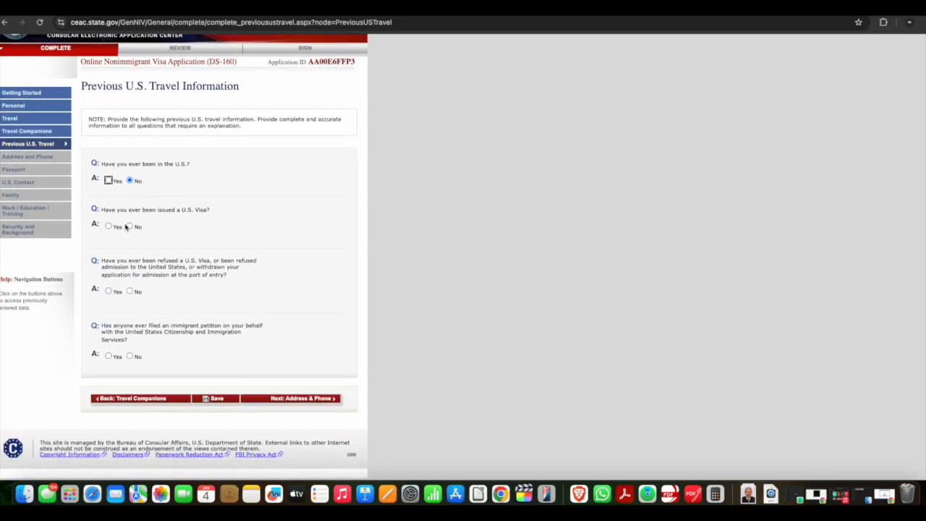
left_click(109, 226)
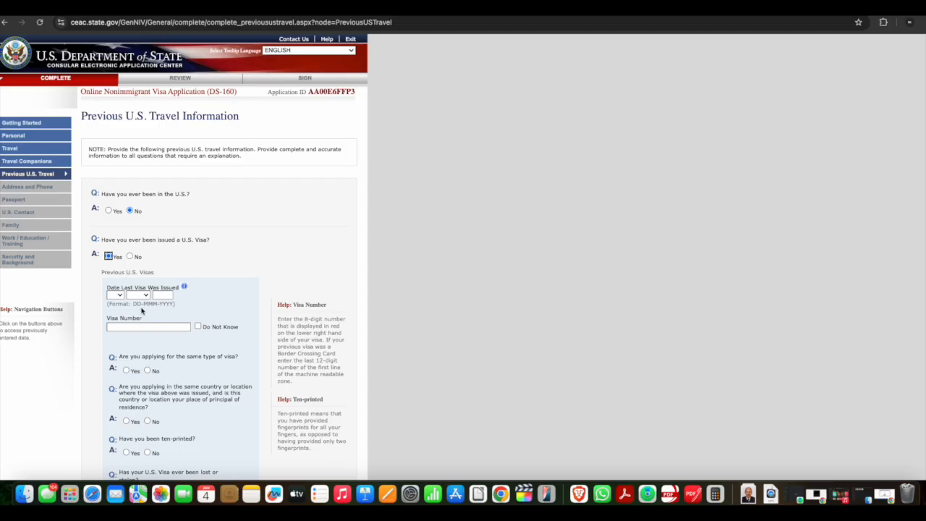
scroll(141, 309, "down", 3)
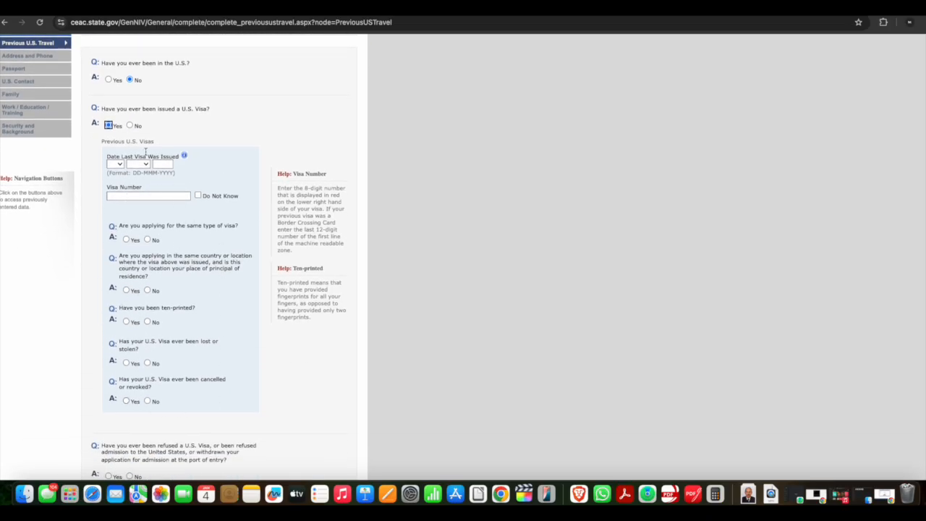
left_click(130, 125)
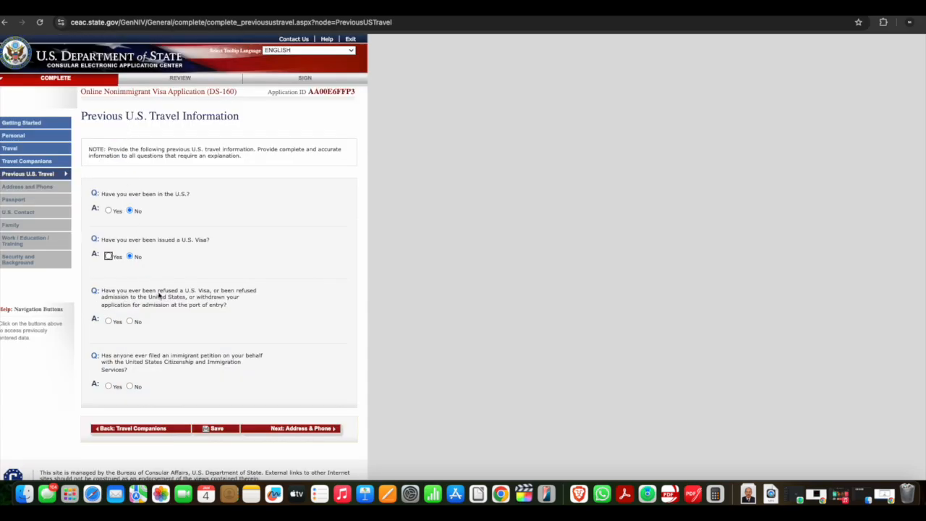
Answer No to prior visa refusal and to any immigrant petition, then continue to the Address and Phone page
left_click(130, 321)
scroll(160, 324, "down", 1)
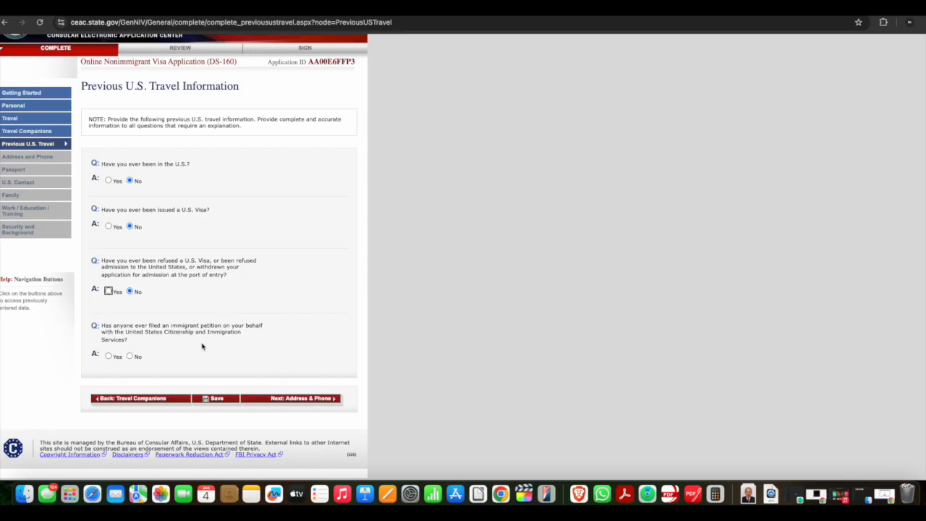
left_click(131, 356)
scroll(132, 356, "up", 1)
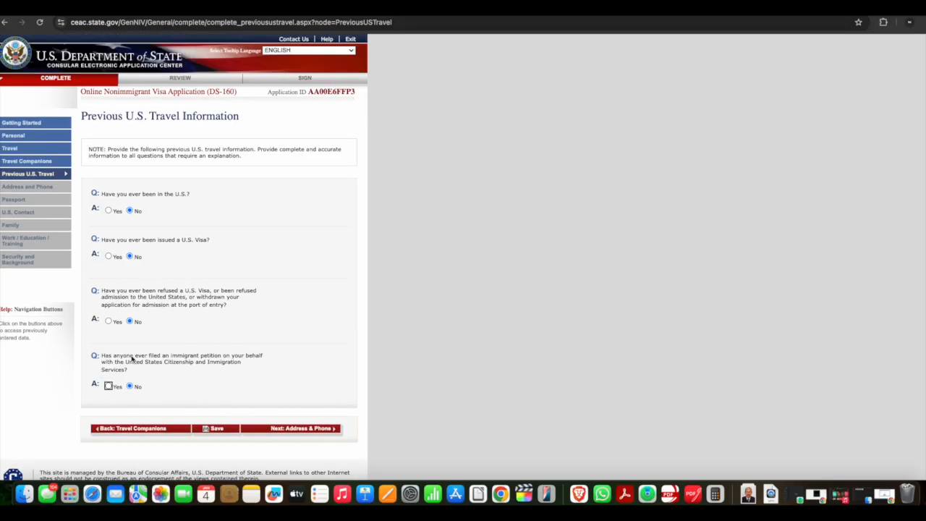
left_click(295, 432)
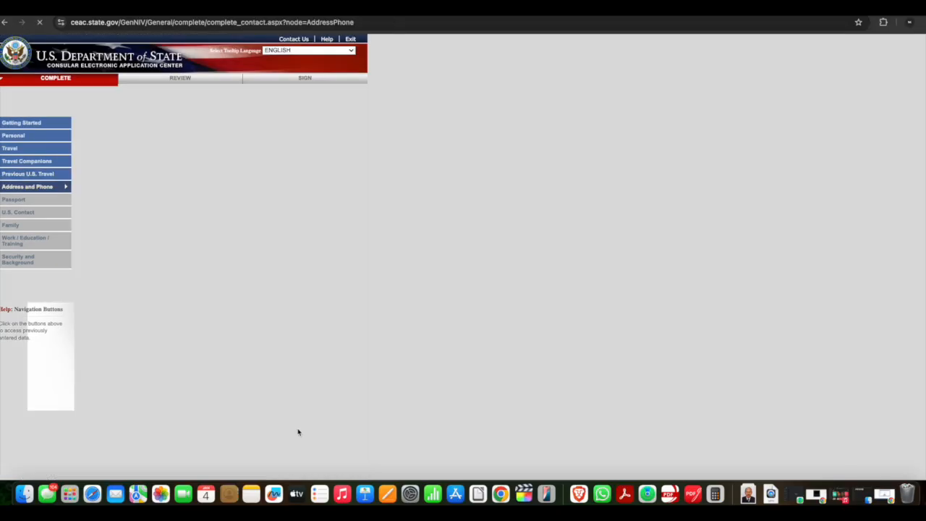
Mark the mailing address as the same as the home address and answer No to other phone numbers used
scroll(345, 239, "down", 1)
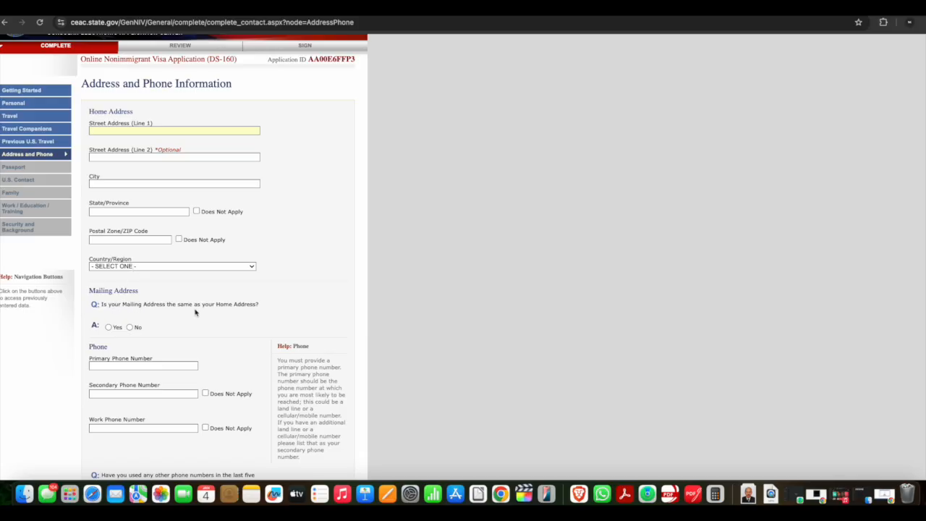
left_click(108, 329)
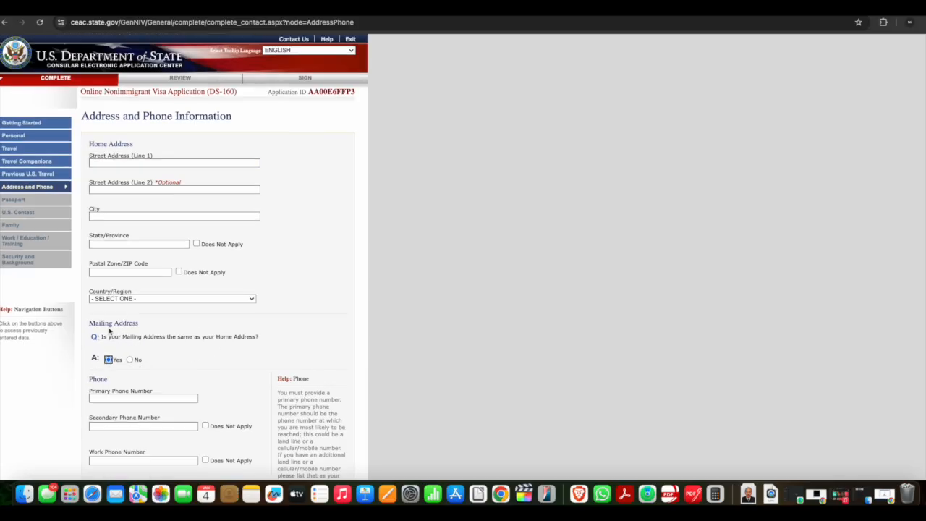
scroll(161, 360, "down", 2)
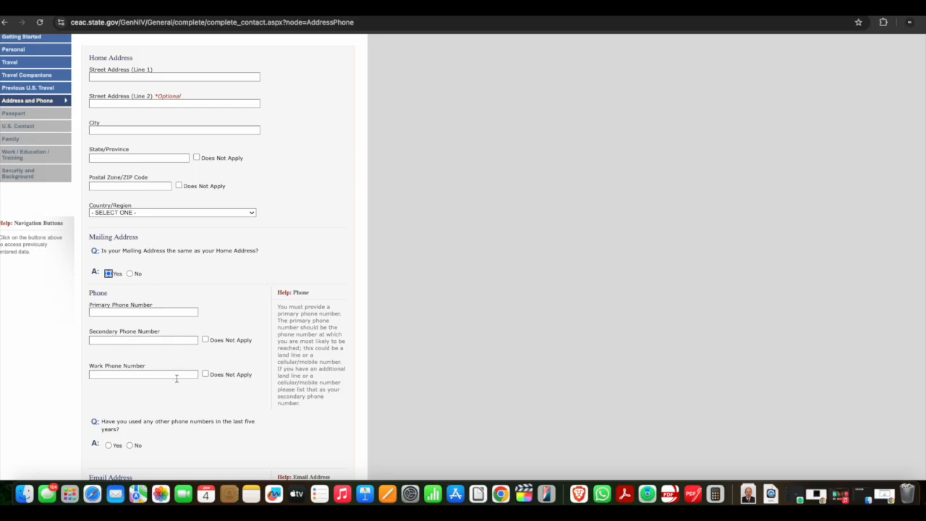
scroll(140, 412, "down", 2)
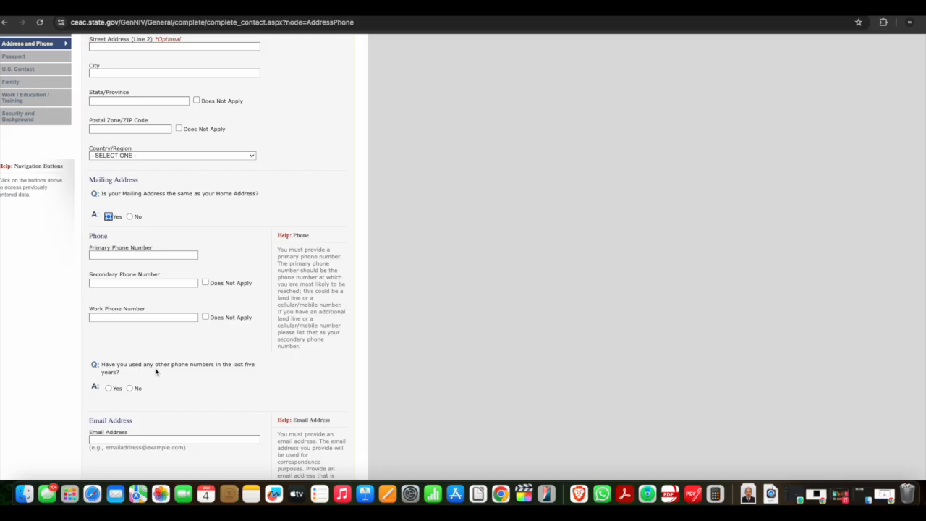
scroll(155, 372, "down", 3)
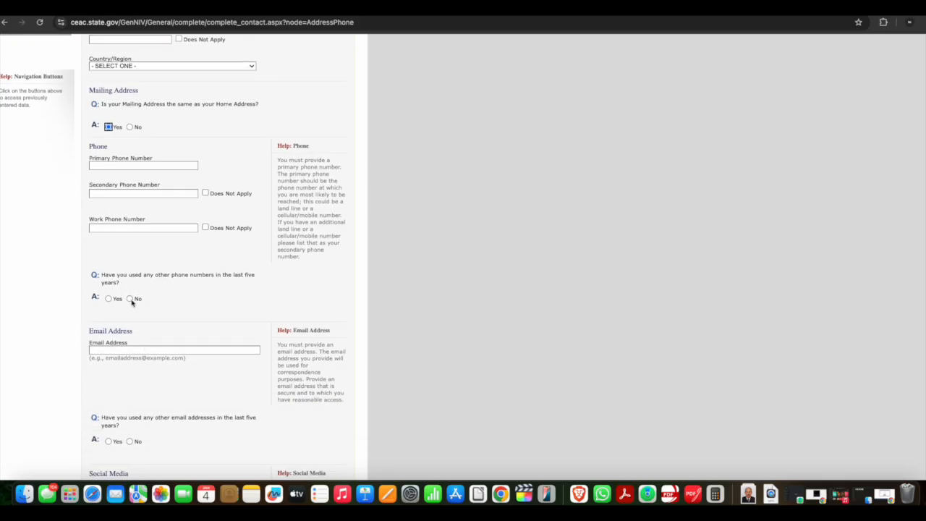
left_click(131, 303)
Answer No to having used other email addresses in the last five years
scroll(170, 316, "down", 10)
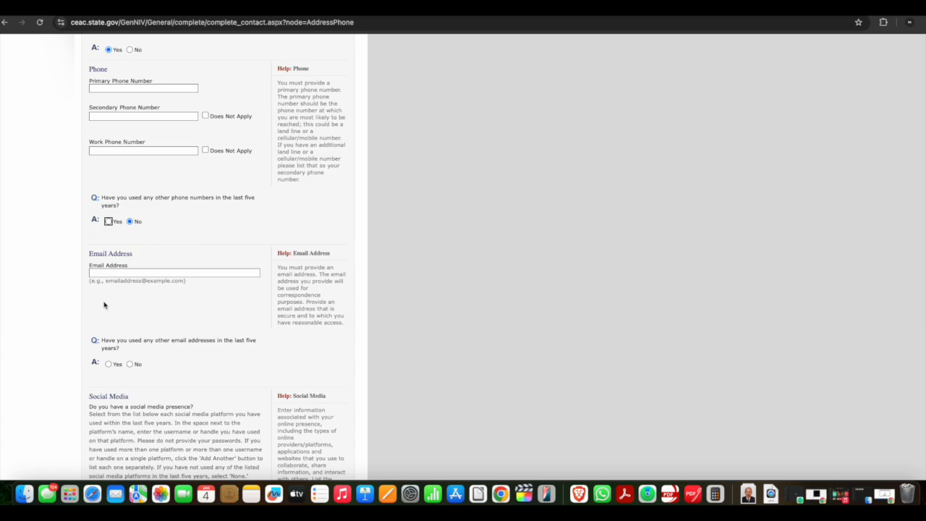
scroll(119, 301, "down", 2)
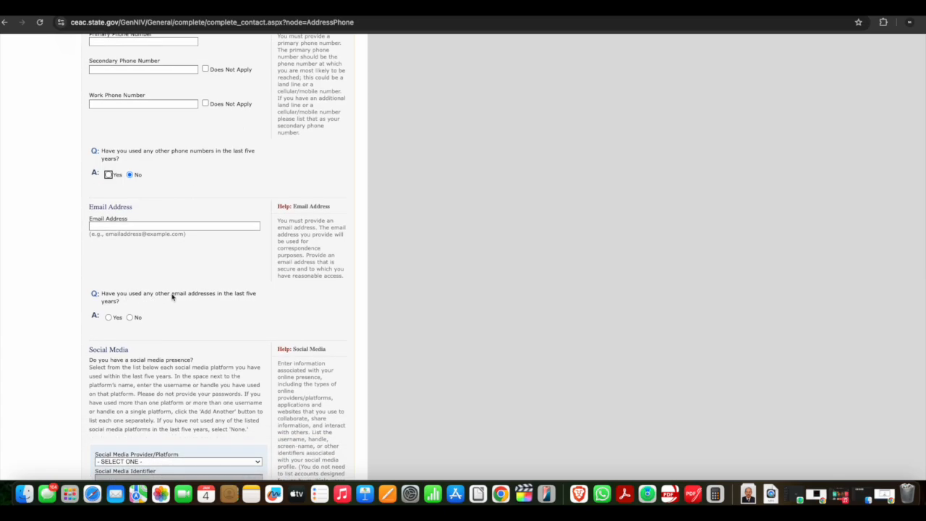
left_click(130, 318)
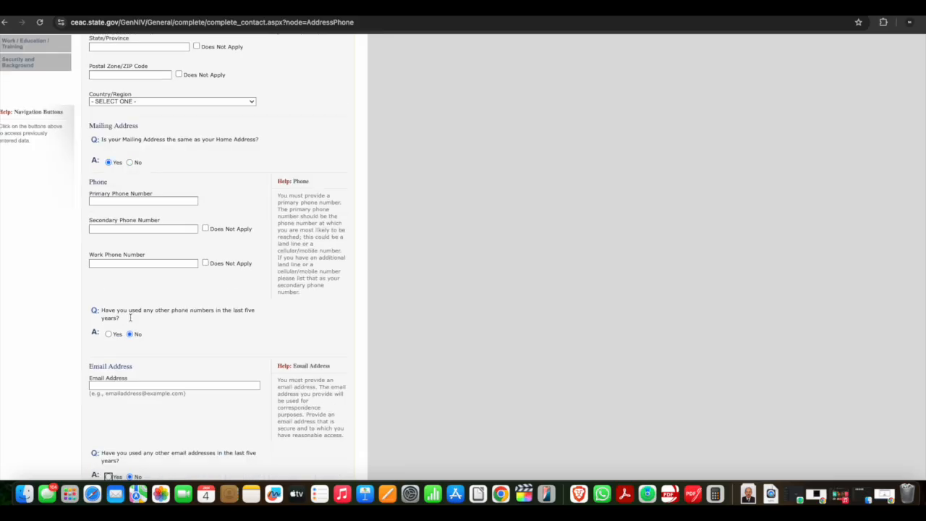
Add a second social media provider and identifier entry
scroll(131, 317, "down", 4)
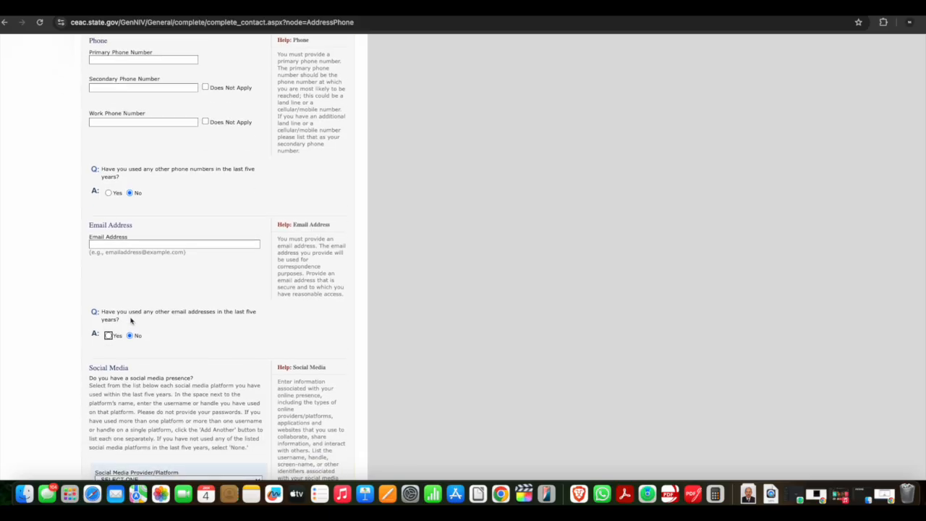
scroll(131, 319, "down", 6)
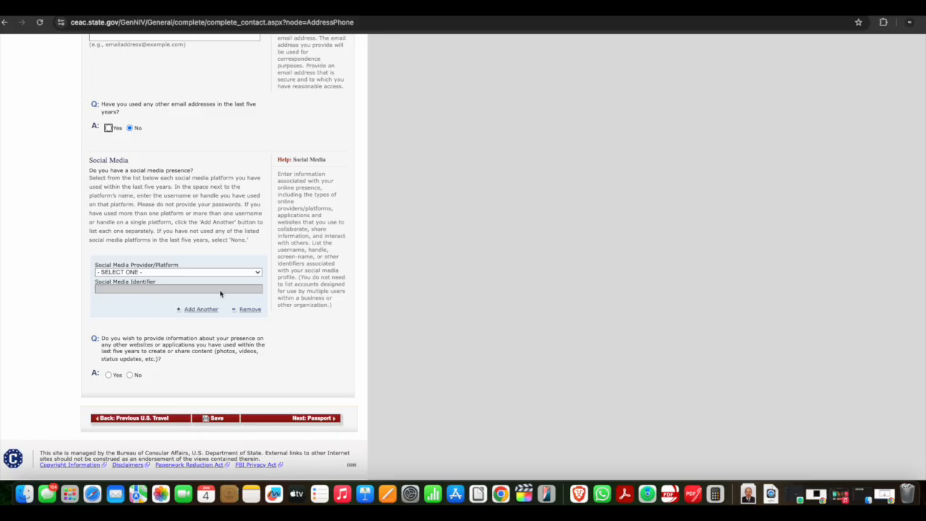
left_click(190, 309)
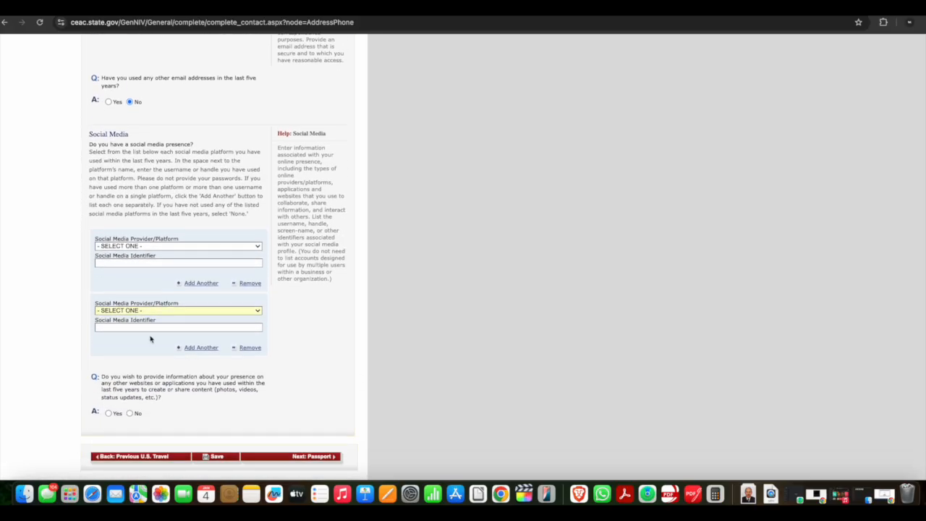
Select FACEBOOK as the first social media platform and remove the empty second social media entry
left_click(149, 246)
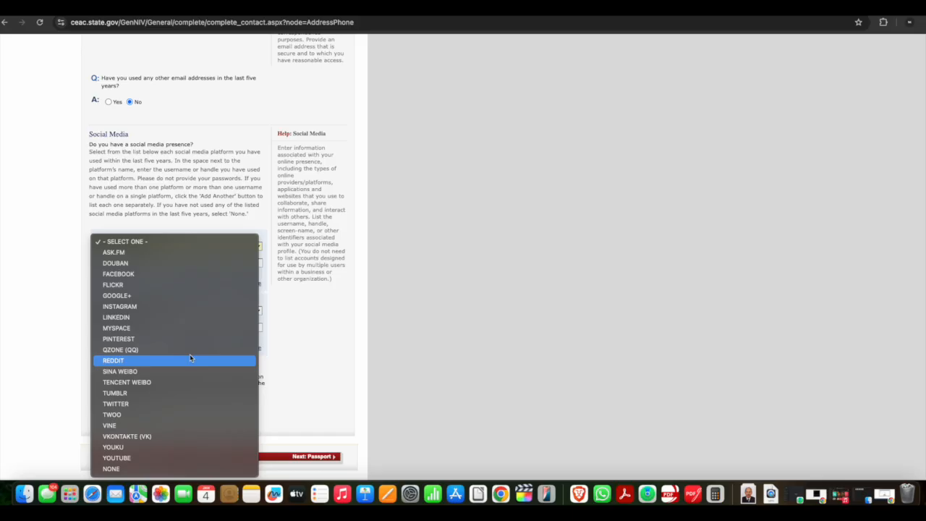
left_click(153, 317)
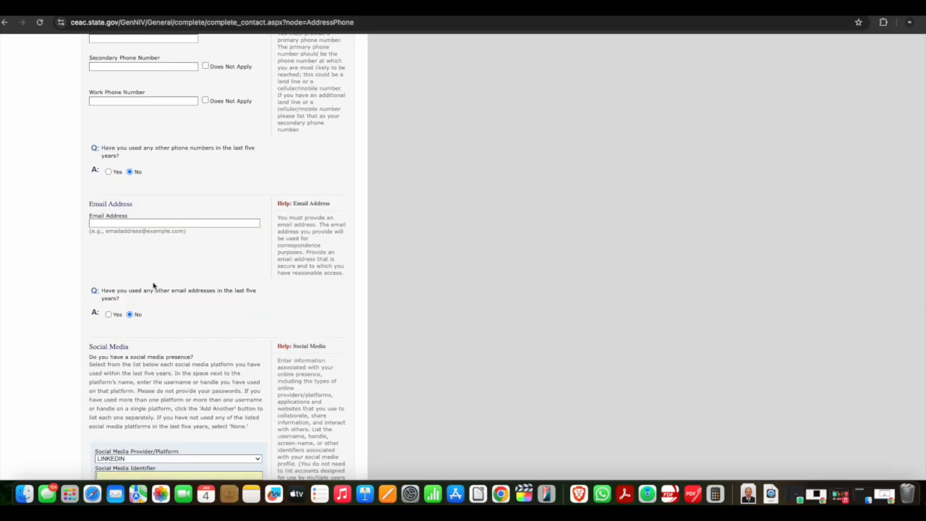
scroll(139, 449, "down", 3)
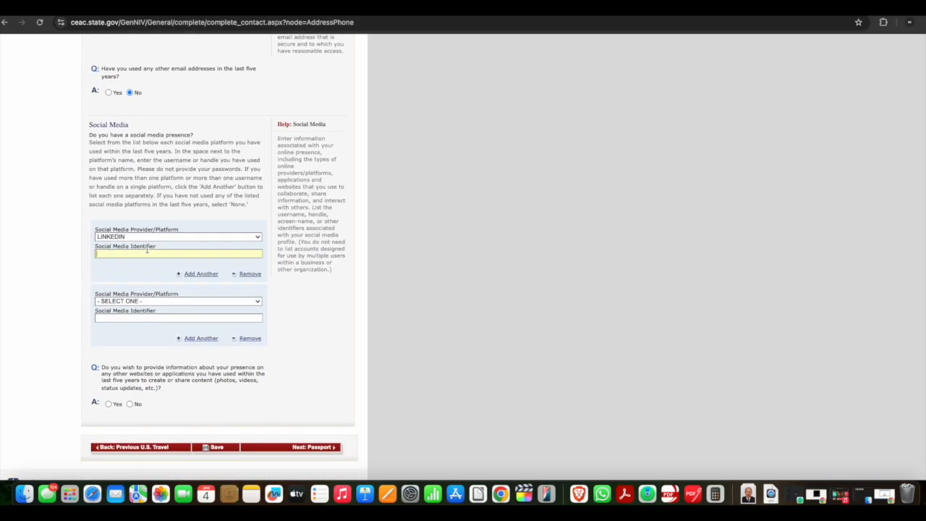
left_click(138, 252)
left_click(76, 286)
left_click(128, 238)
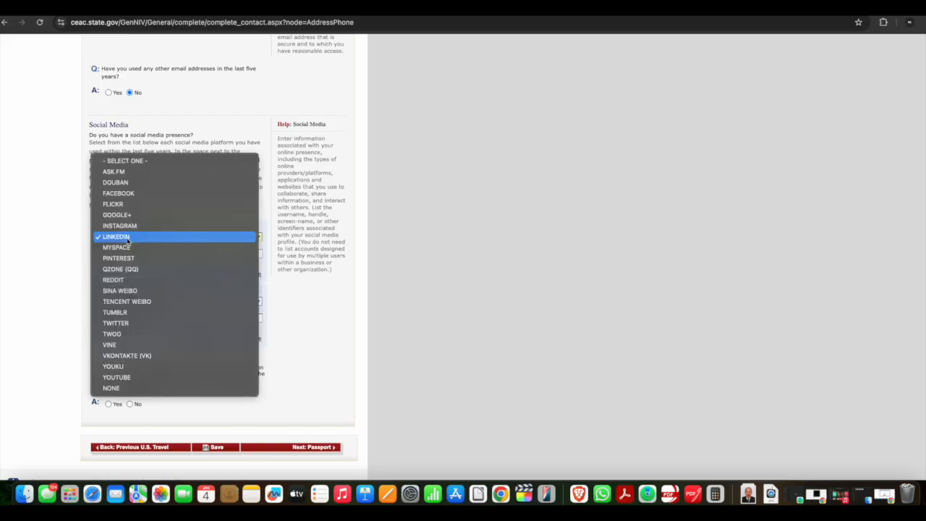
left_click(127, 193)
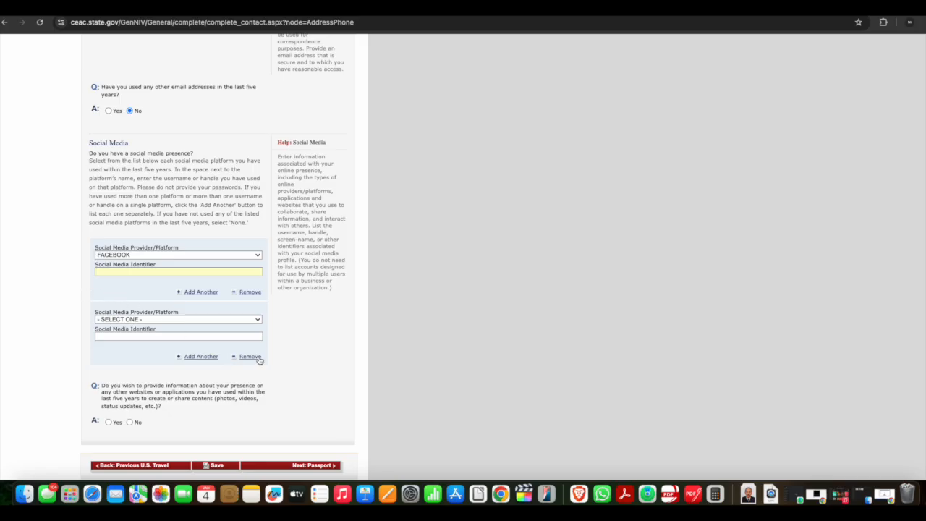
left_click(254, 358)
scroll(79, 310, "down", 5)
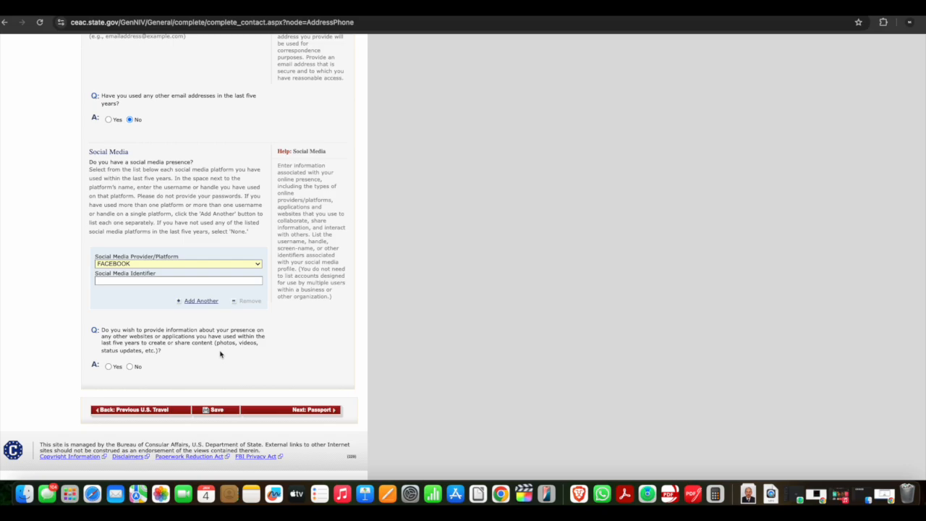
Answer No to providing information about other websites or applications and continue to the Passport page
left_click(130, 365)
scroll(130, 372, "down", 3)
left_click(108, 375)
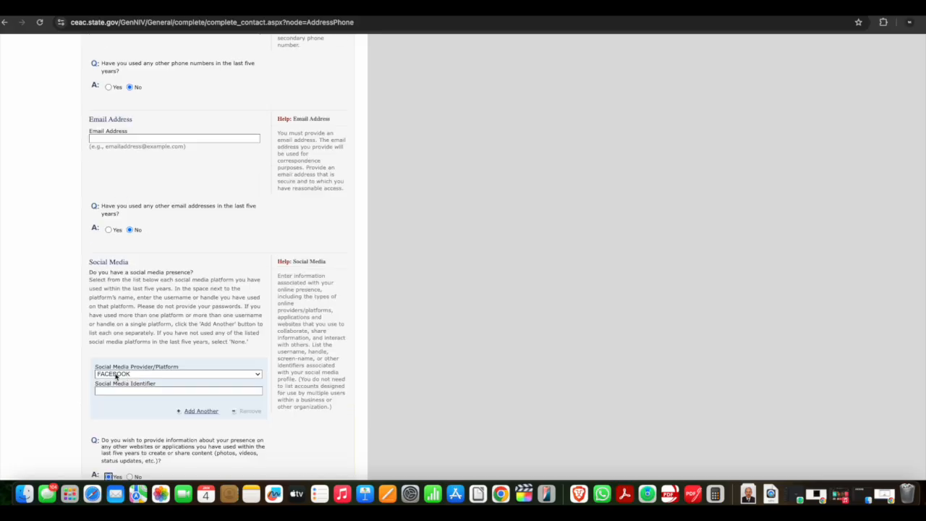
scroll(148, 370, "down", 3)
left_click(145, 322)
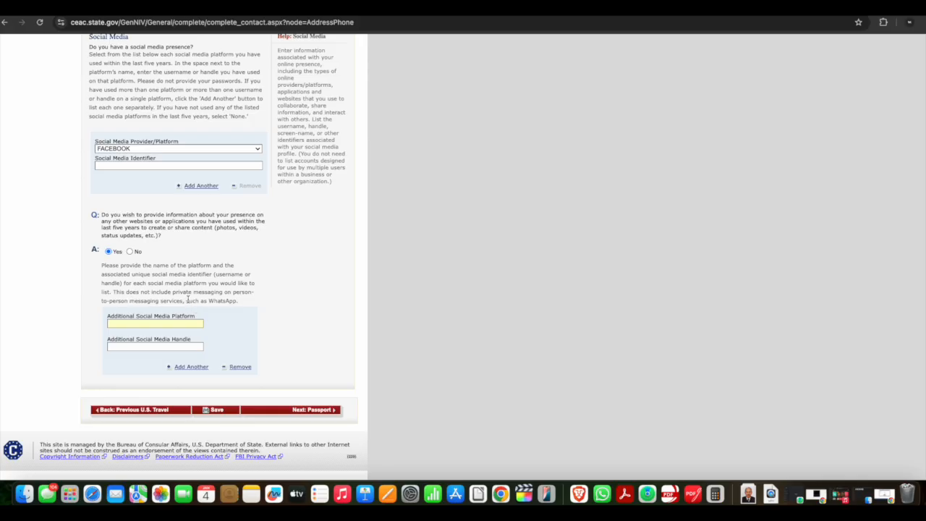
left_click(130, 251)
scroll(261, 306, "down", 3)
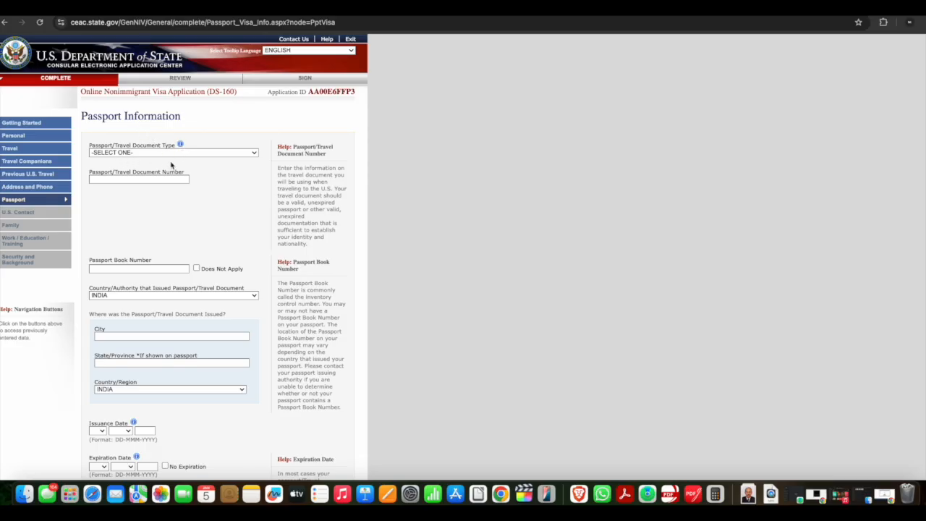
Set the passport document type to REGULAR and mark the Passport Book Number as Does Not Apply
left_click(172, 155)
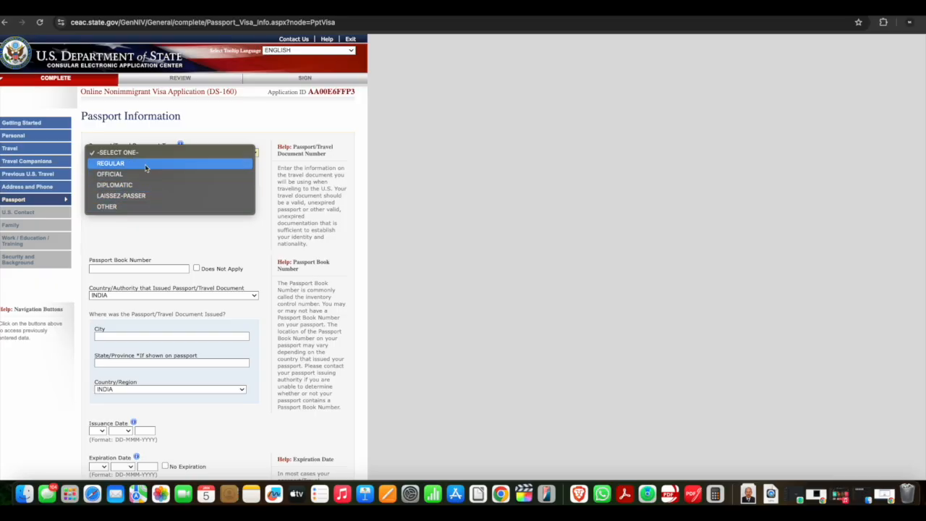
left_click(146, 164)
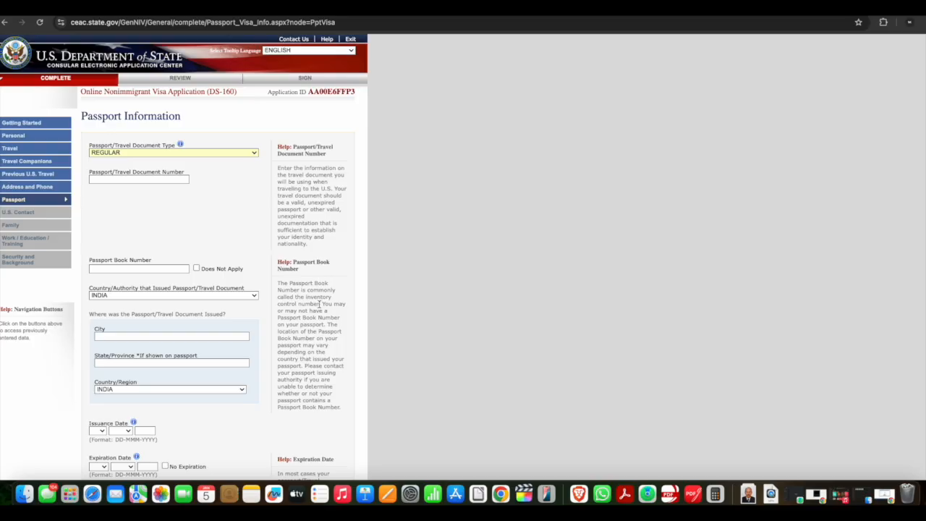
left_click_drag(319, 304, 277, 283)
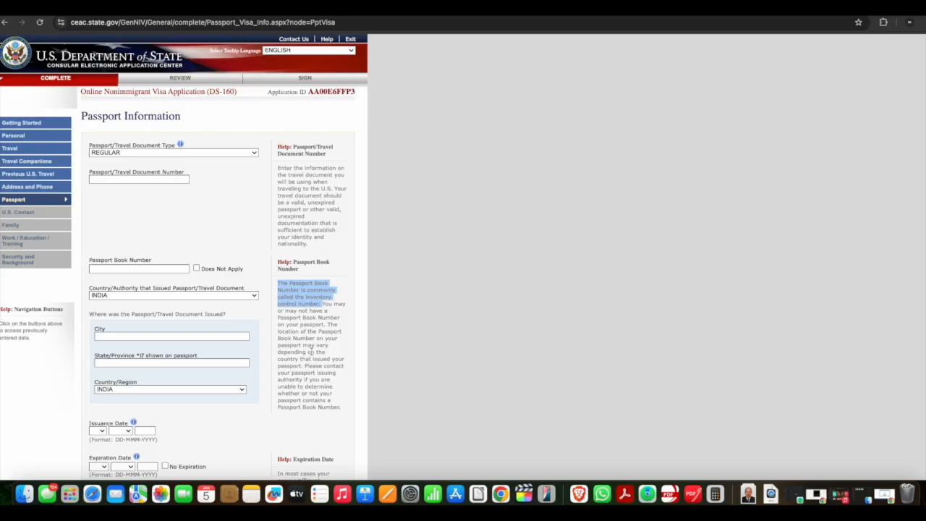
left_click_drag(311, 351, 303, 370)
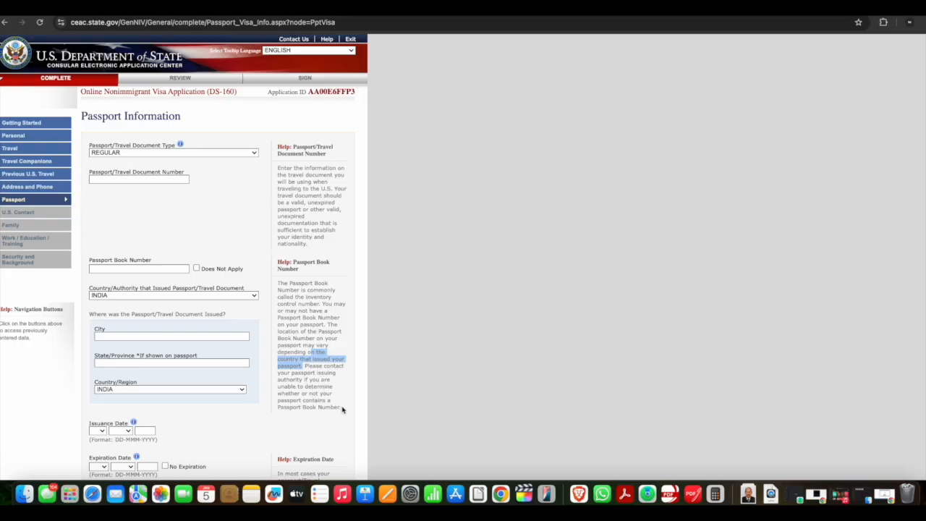
left_click_drag(342, 407, 279, 407)
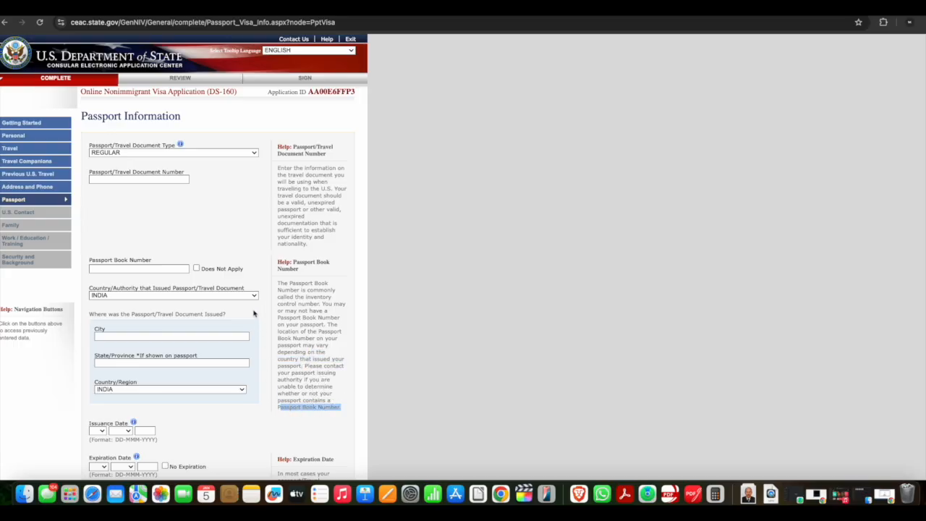
left_click(196, 268)
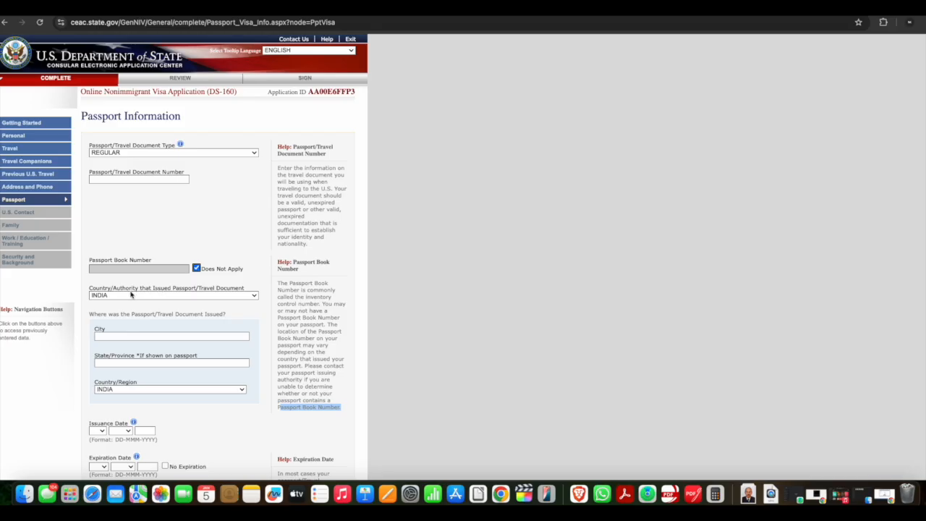
Fill in the passport issuance city as AHMEDABAD and the state as GUJARAT
scroll(131, 295, "down", 1)
scroll(130, 296, "down", 1)
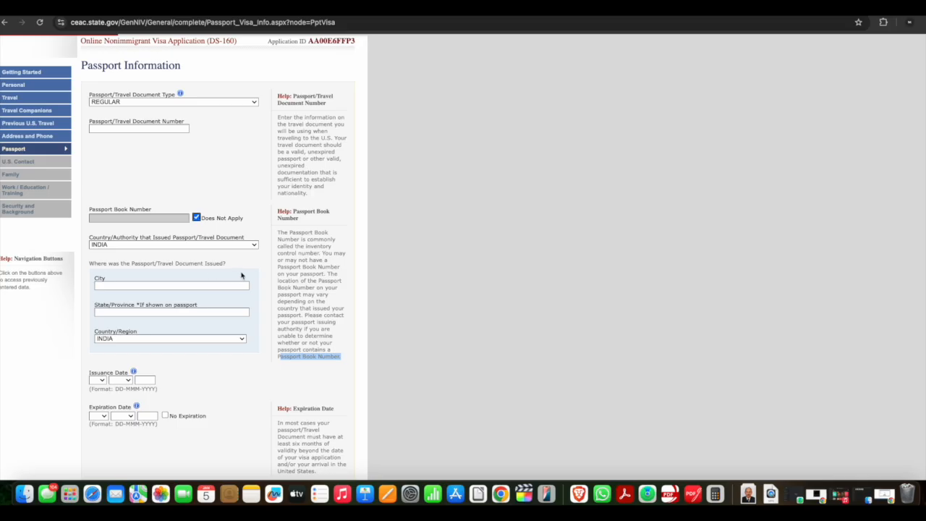
left_click(104, 285)
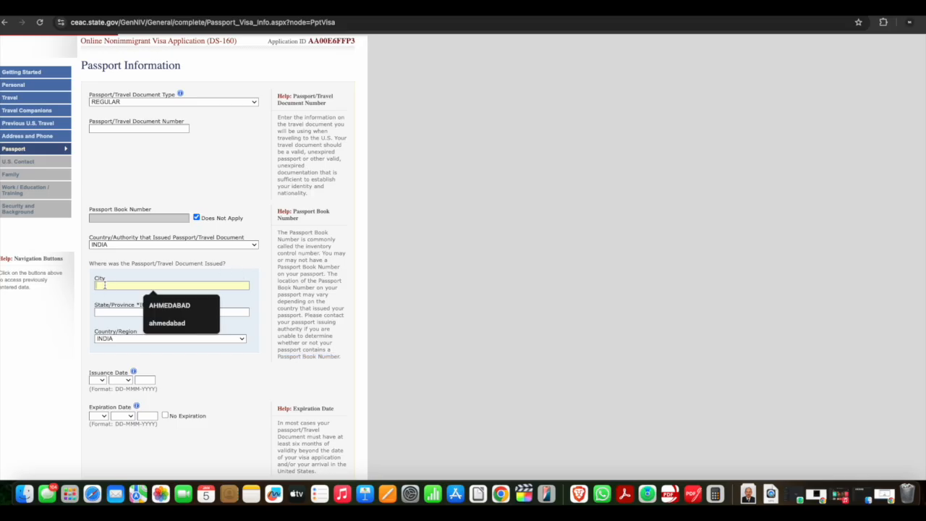
left_click(156, 302)
left_click(120, 313)
left_click(161, 331)
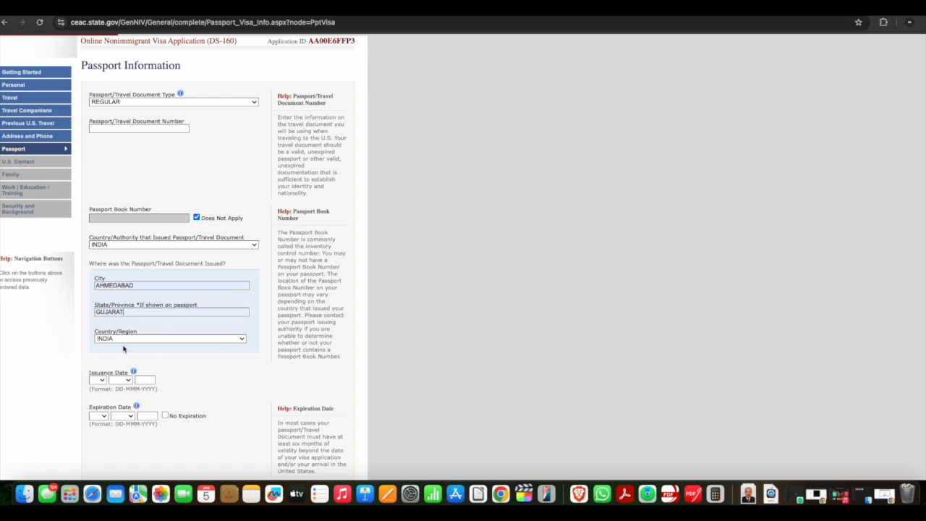
scroll(119, 351, "down", 5)
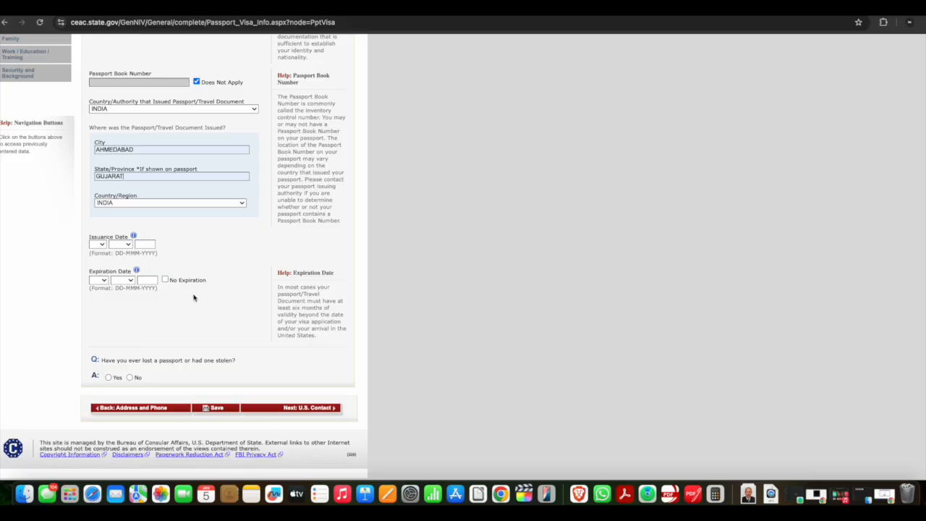
Answer No to ever having lost a passport and continue to the U.S. Point of Contact page
scroll(194, 298, "down", 1)
left_click(108, 377)
scroll(161, 362, "down", 2)
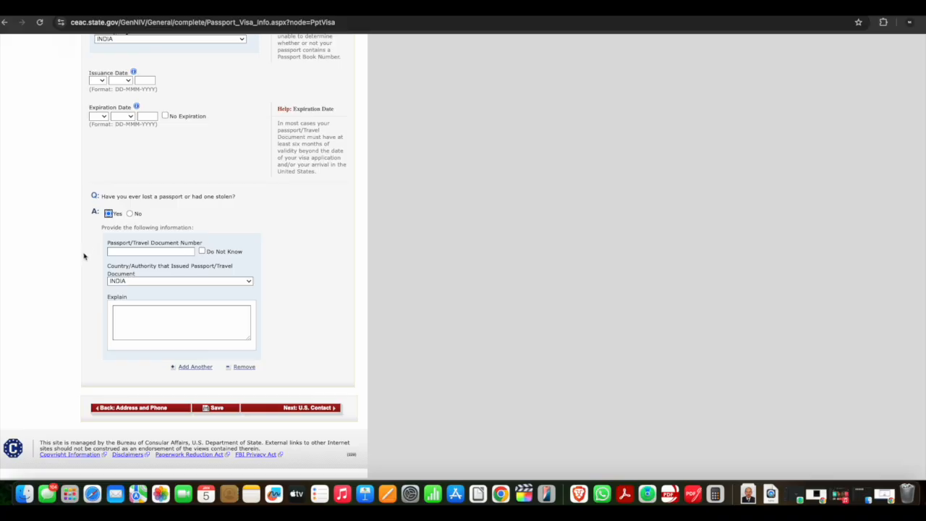
left_click(129, 214)
scroll(181, 239, "up", 8)
scroll(234, 239, "down", 5)
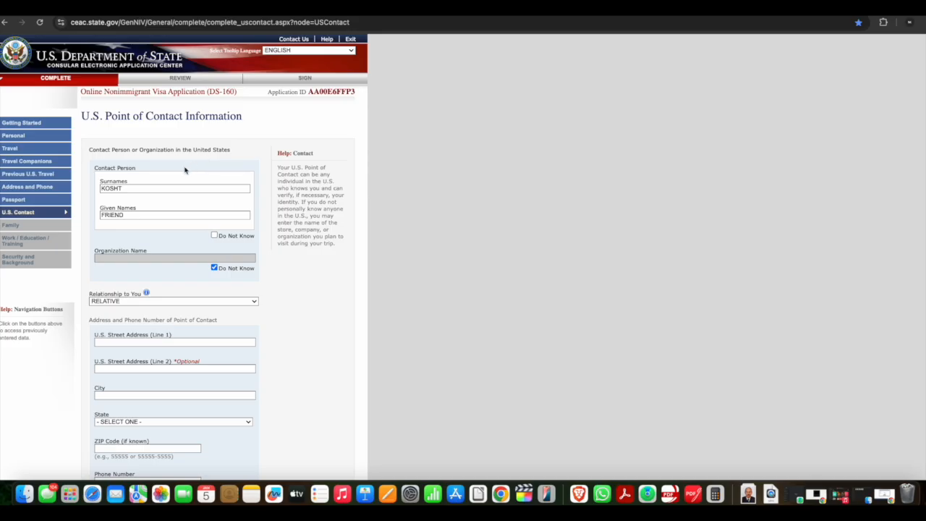
left_click(214, 236)
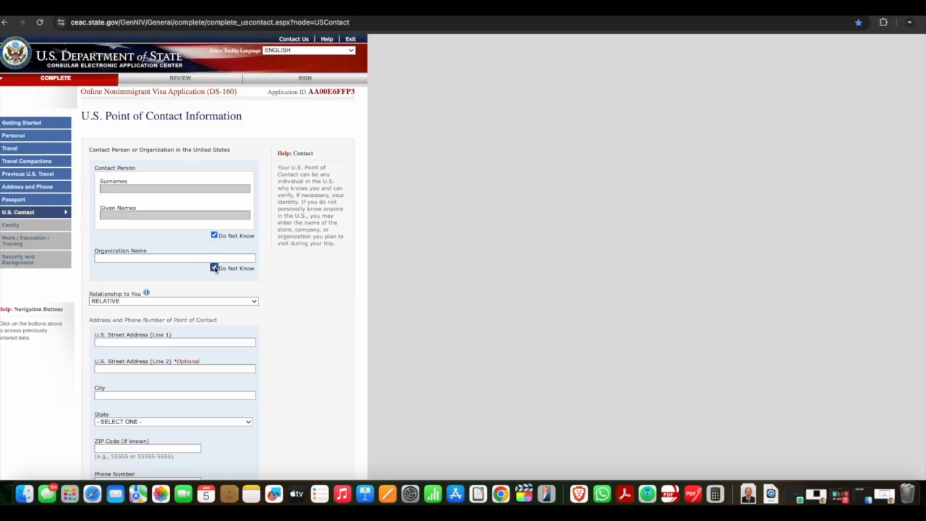
left_click(214, 267)
left_click(206, 304)
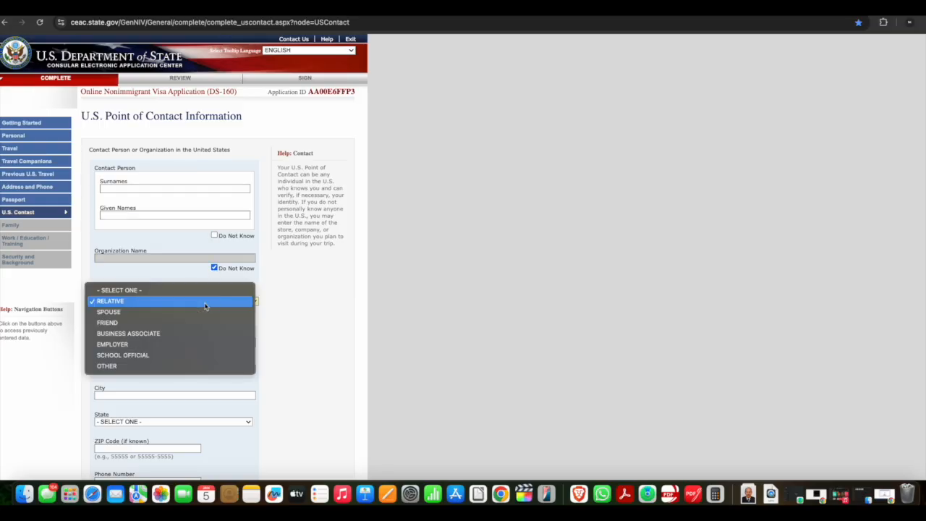
left_click(141, 362)
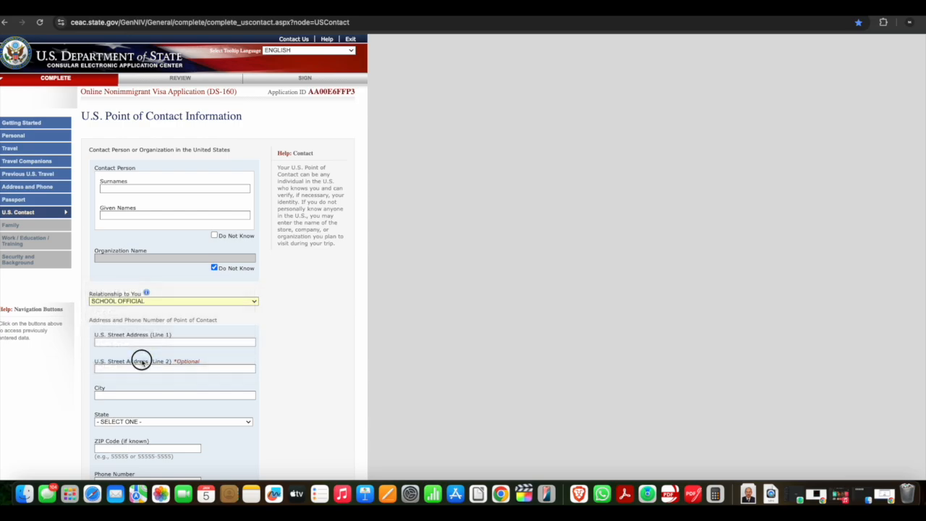
left_click(149, 303)
left_click(146, 312)
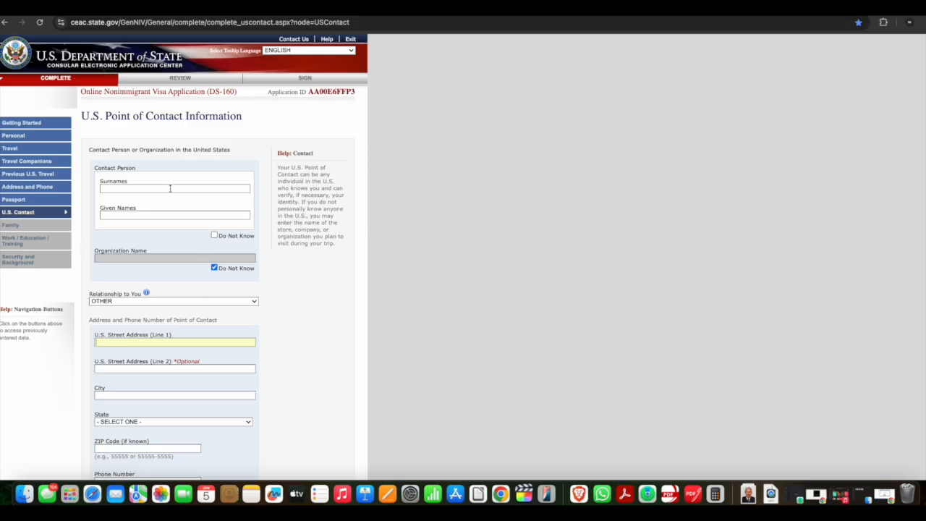
Enter the U.S. contact person's surname and given names and set the relationship to FRIEND
left_click(170, 188)
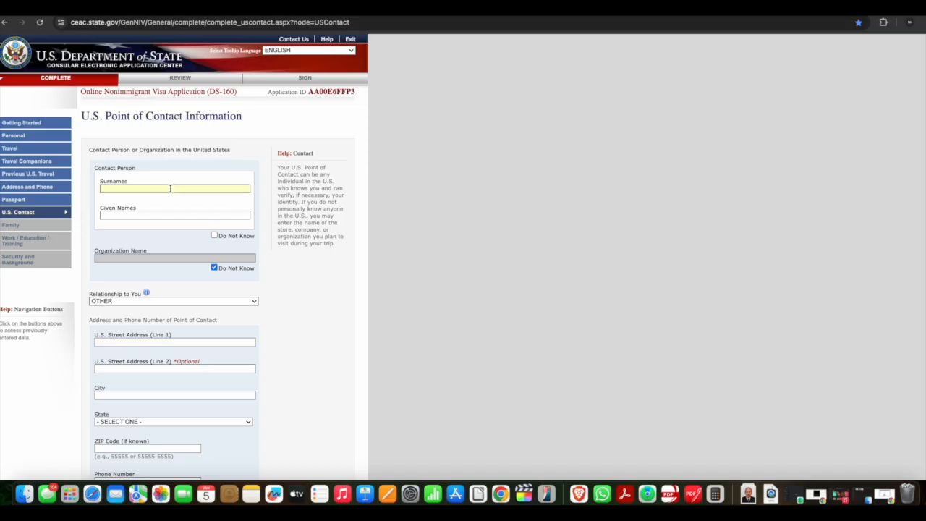
type("KOSHT")
left_click(133, 214)
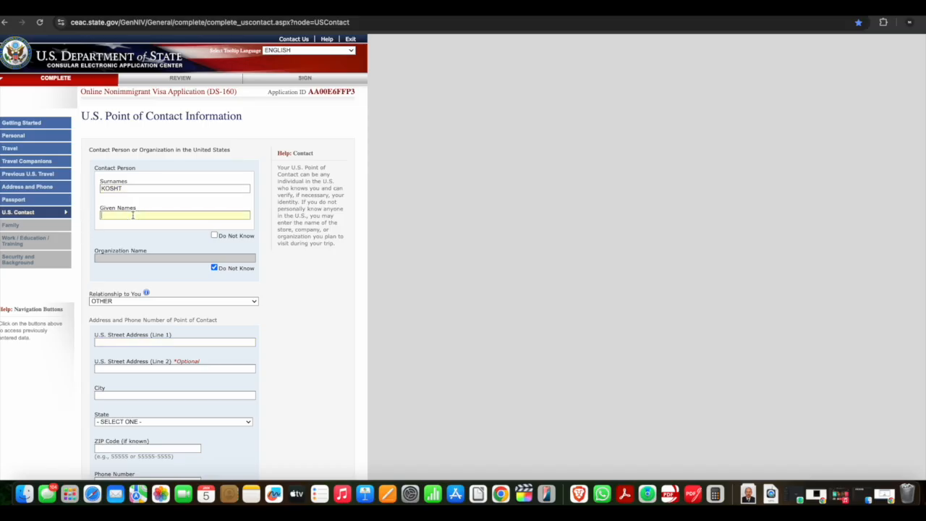
type("FRIEND")
left_click(129, 301)
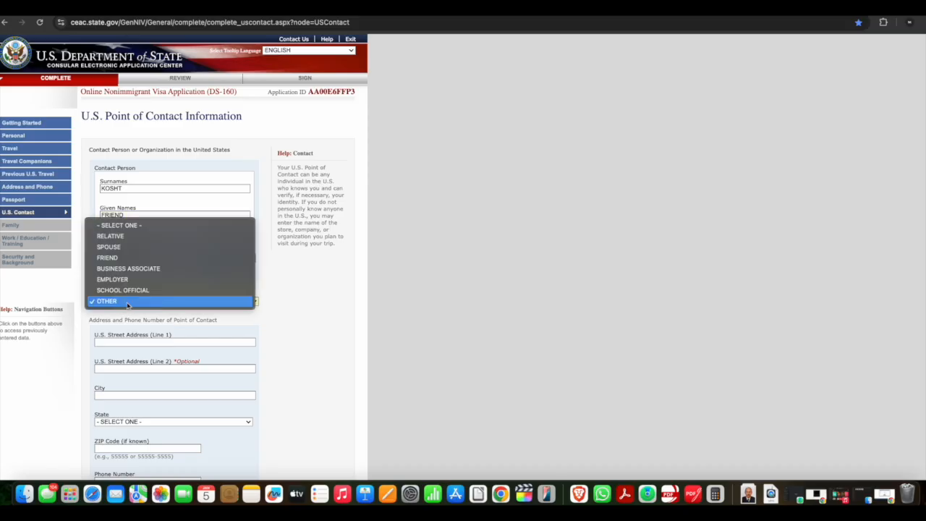
left_click(129, 257)
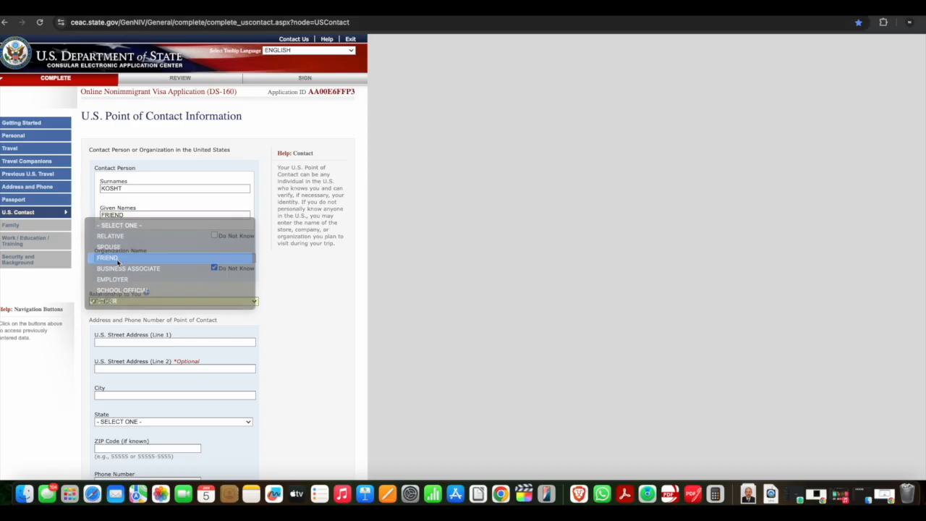
Continue from the U.S. contact address section to the Family: Relatives page
scroll(127, 306, "down", 2)
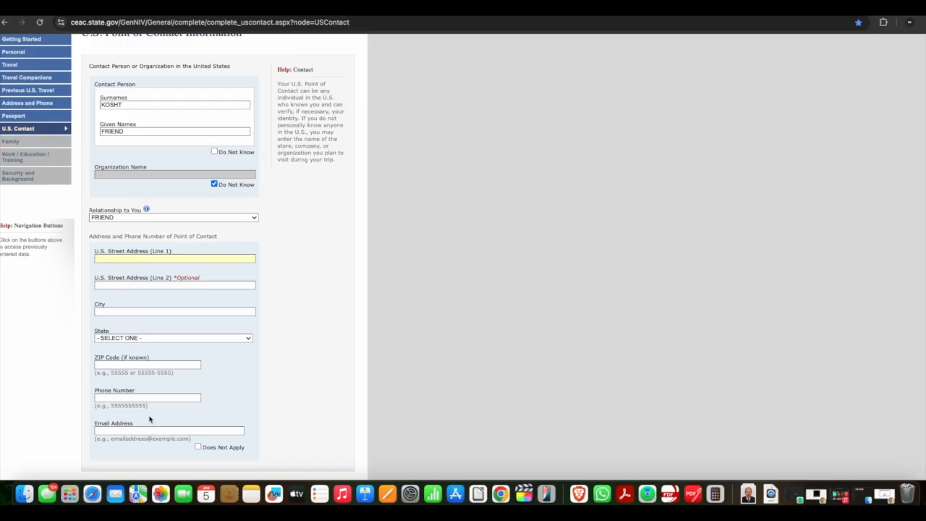
scroll(148, 416, "down", 2)
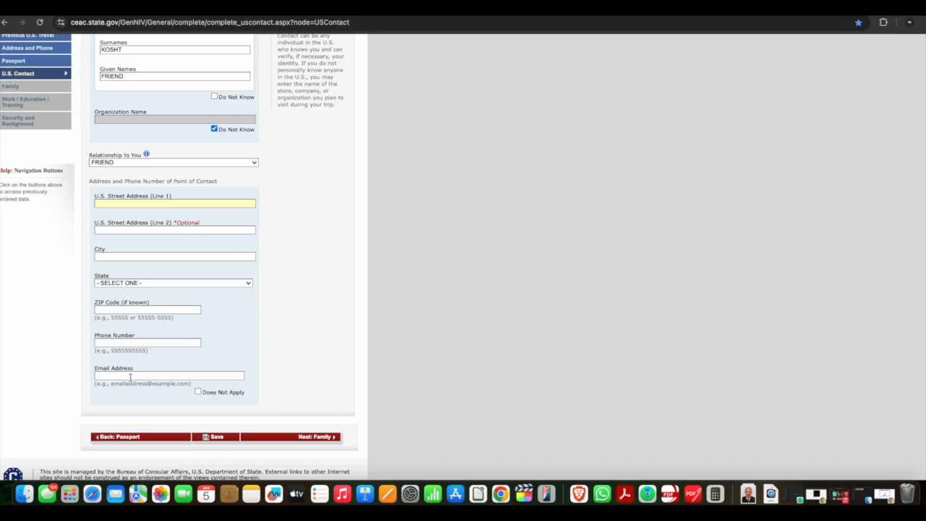
scroll(131, 377, "up", 2)
scroll(131, 377, "down", 3)
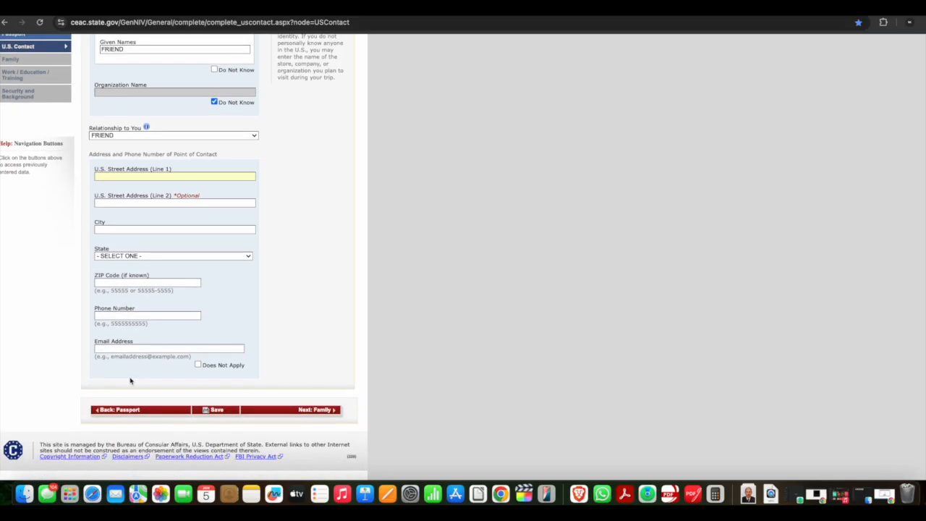
scroll(291, 322, "up", 5)
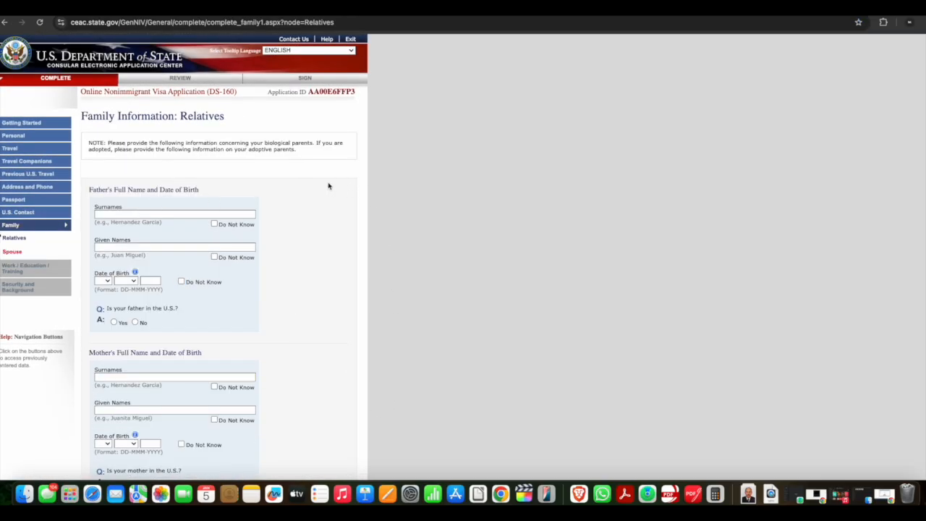
Answer No to whether the father is in the U.S. and whether the mother is in the U.S
scroll(269, 278, "down", 5)
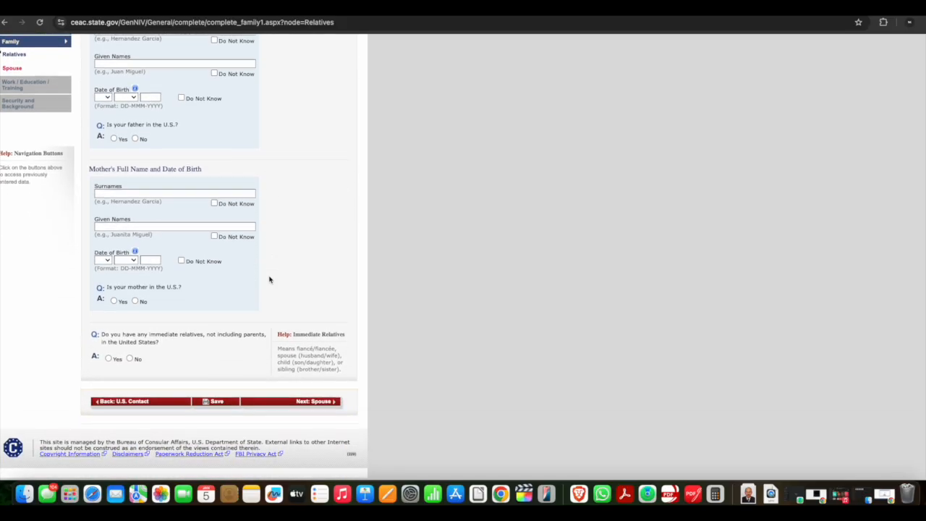
scroll(269, 277, "up", 5)
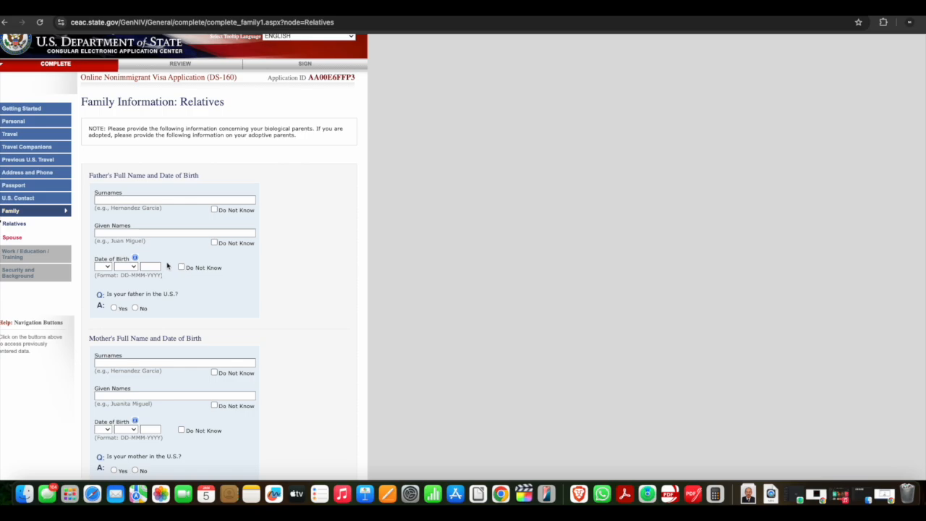
left_click(135, 308)
scroll(227, 294, "down", 5)
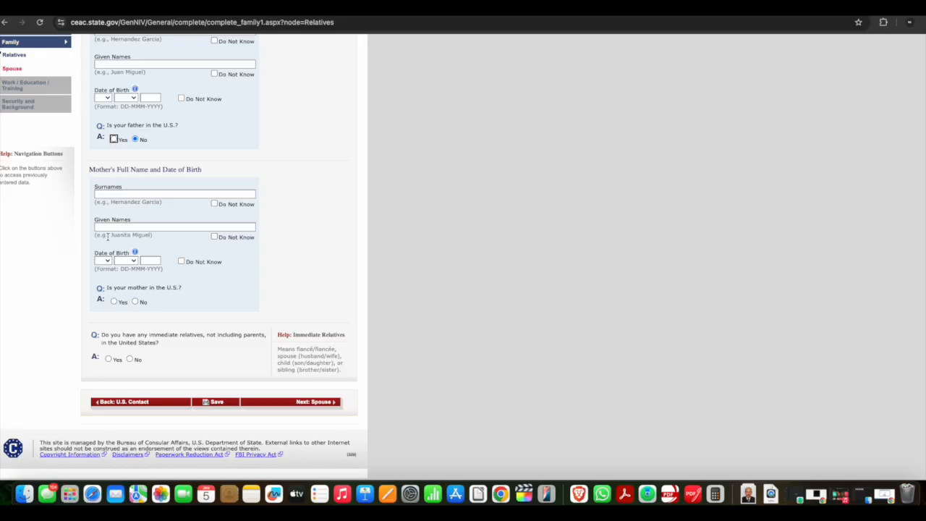
left_click(136, 302)
scroll(165, 463, "down", 4)
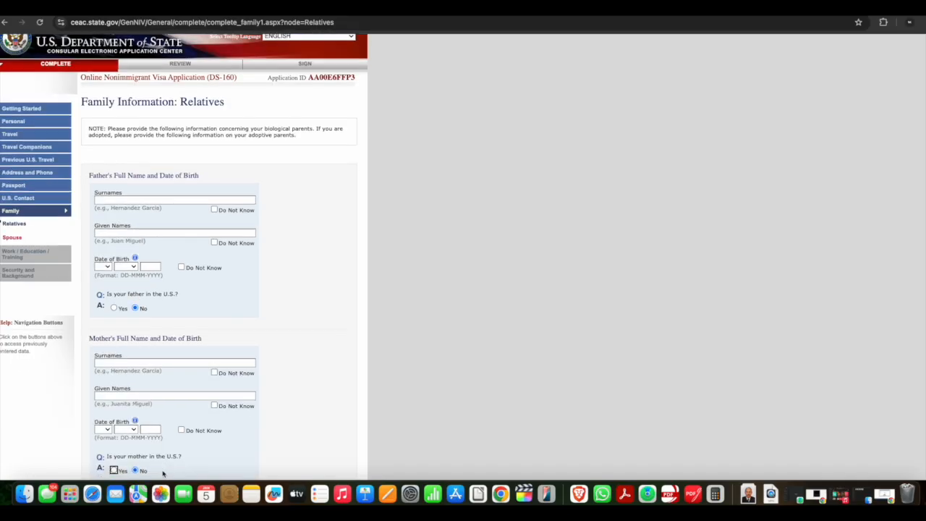
scroll(206, 367, "down", 1)
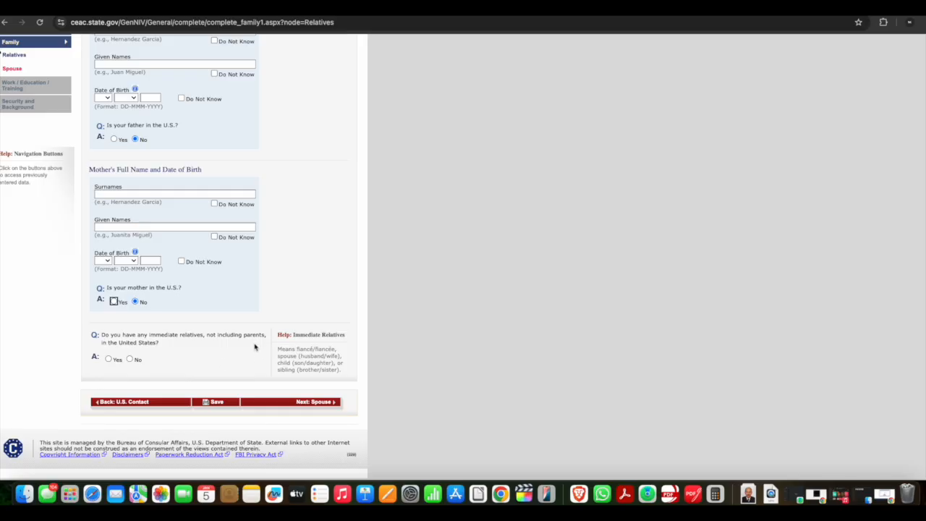
left_click_drag(296, 350, 342, 353)
scroll(174, 353, "up", 1)
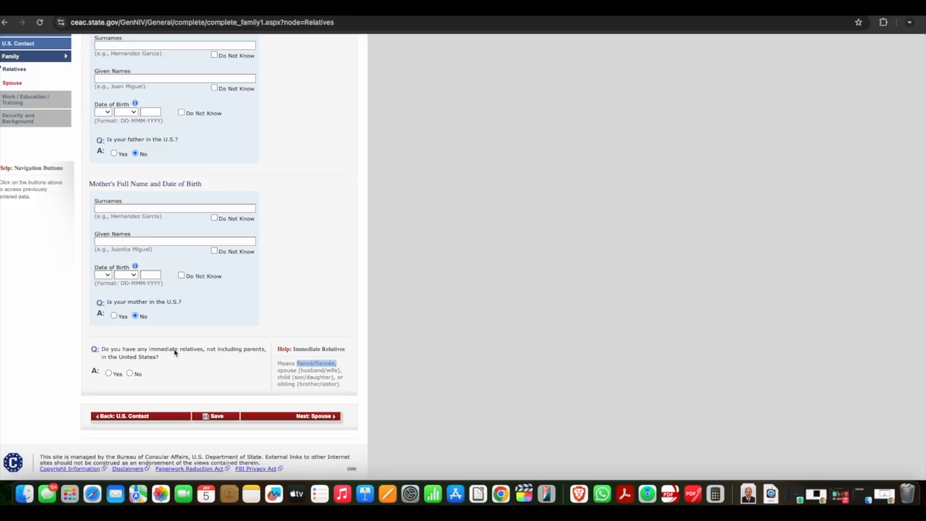
left_click(109, 373)
scroll(185, 365, "down", 5)
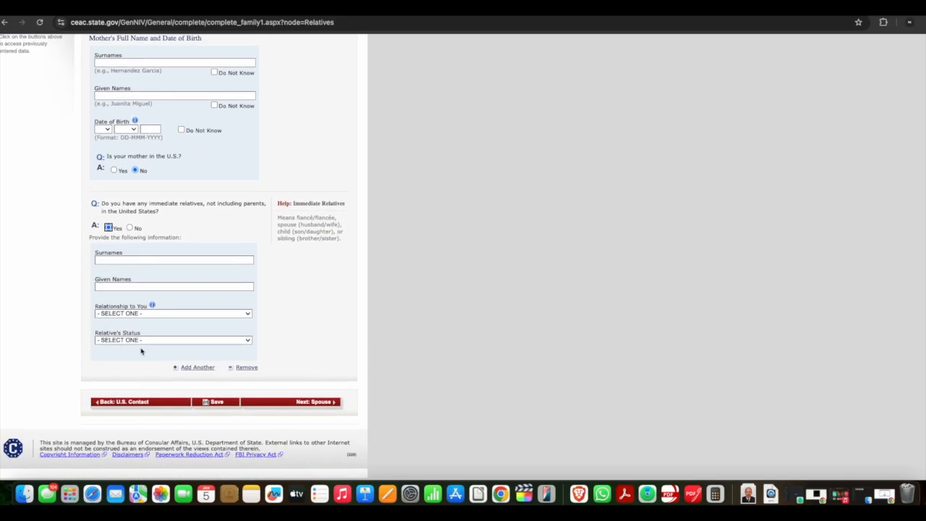
left_click(128, 315)
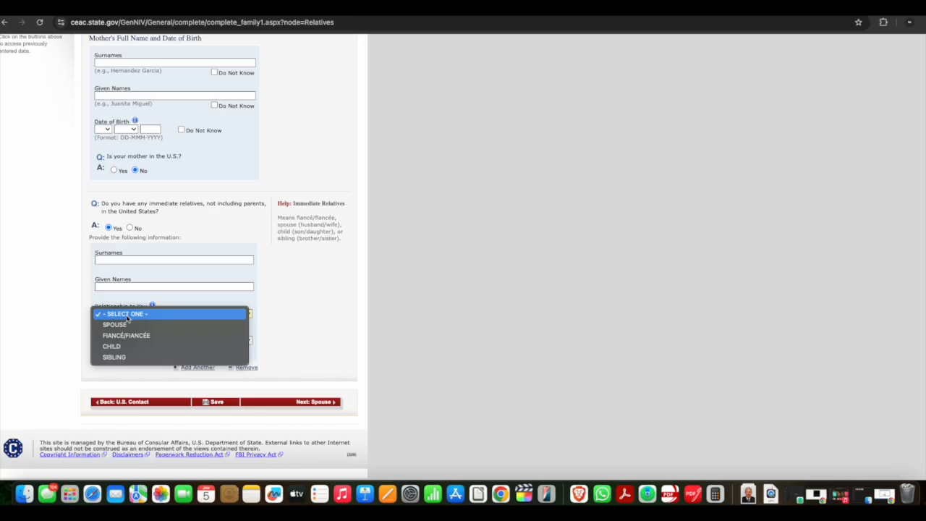
left_click(113, 347)
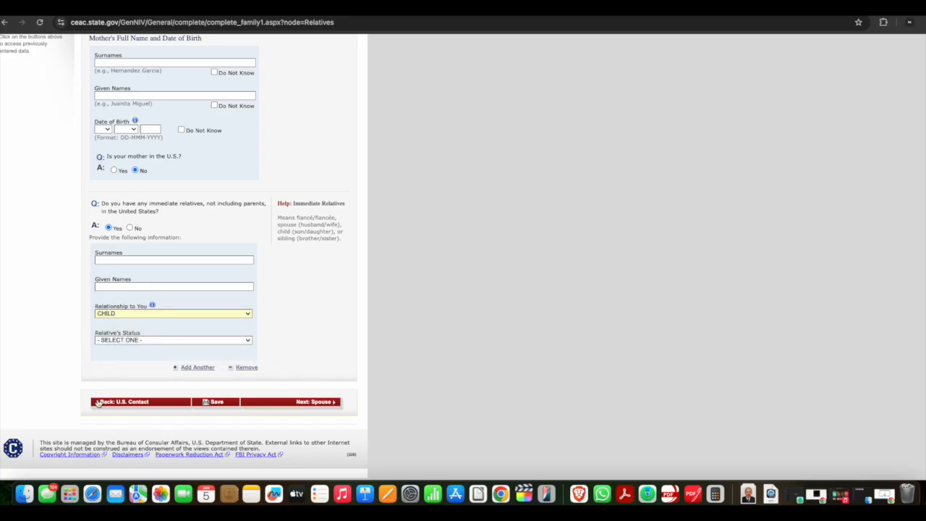
left_click(123, 342)
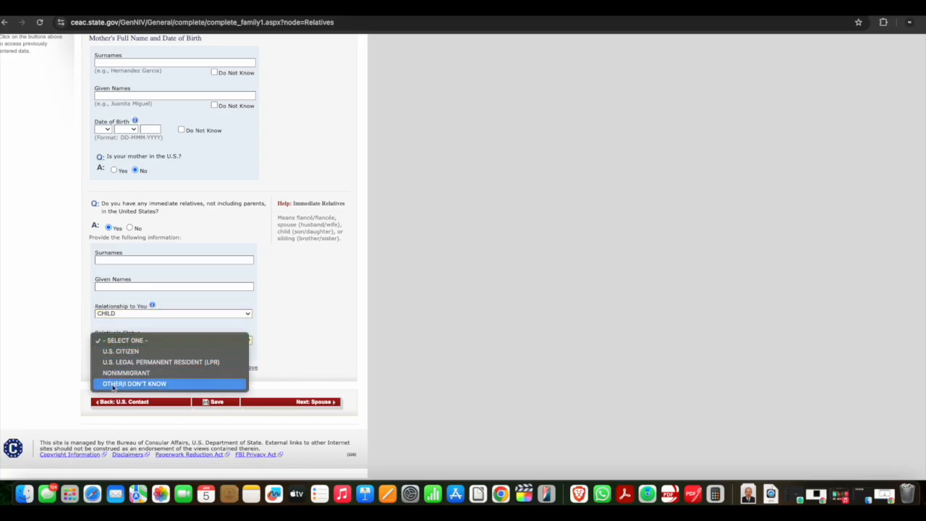
left_click(41, 294)
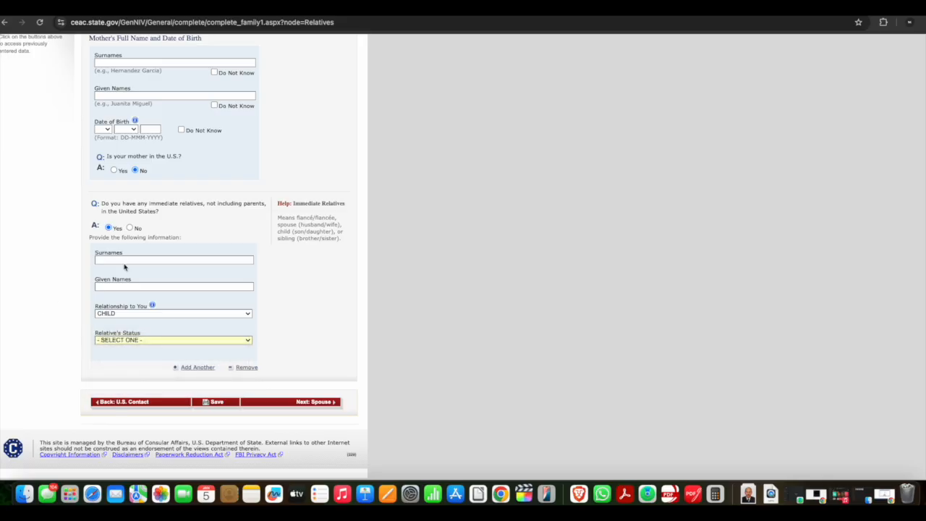
Answer No to having immediate relatives and other relatives in the U.S., and open the Family: Spouse page
left_click(131, 228)
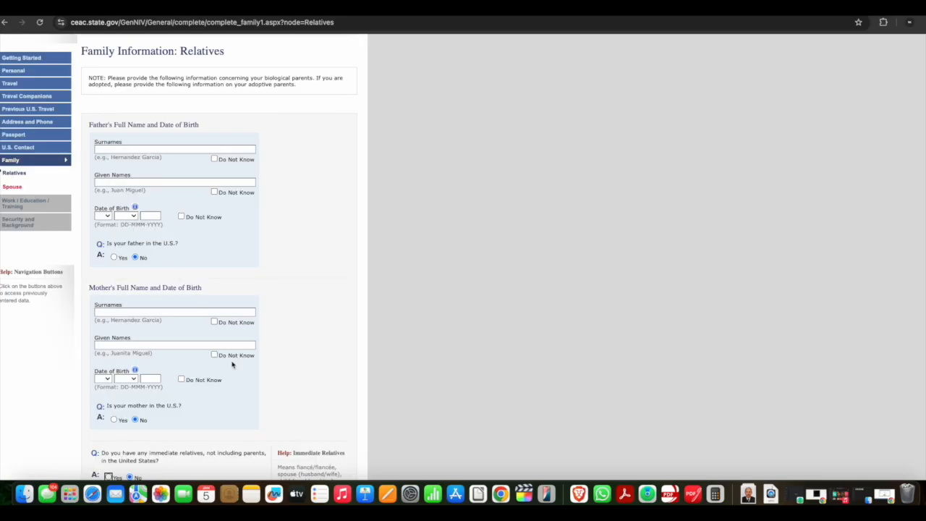
scroll(232, 365, "down", 1)
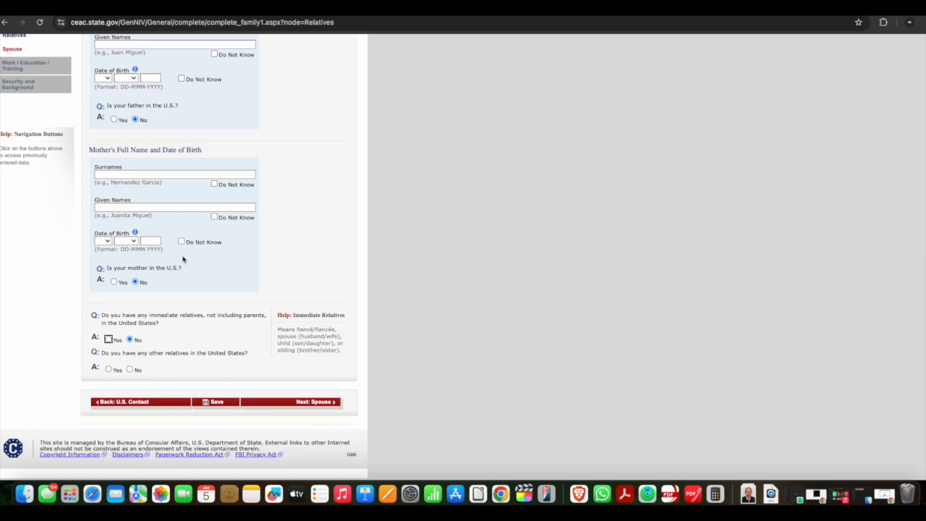
scroll(173, 223, "up", 2)
scroll(173, 223, "down", 3)
scroll(174, 222, "up", 2)
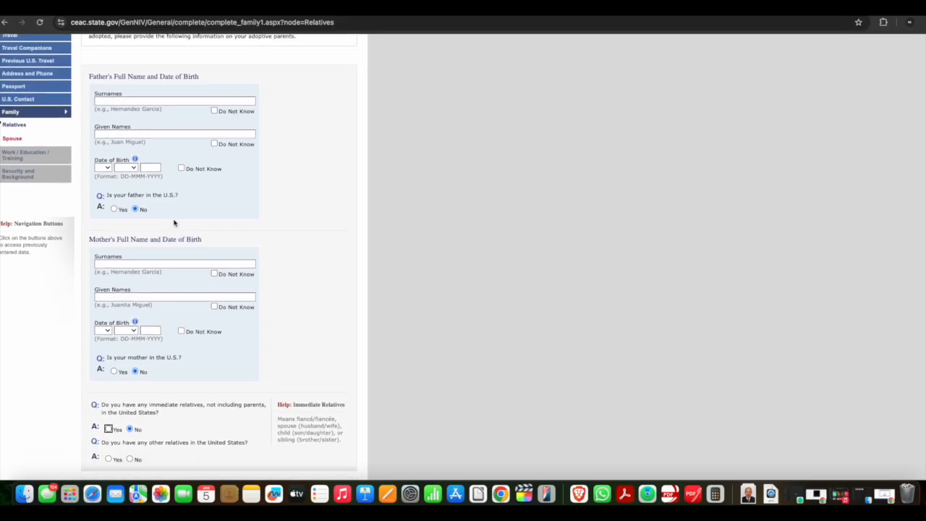
scroll(79, 134, "down", 3)
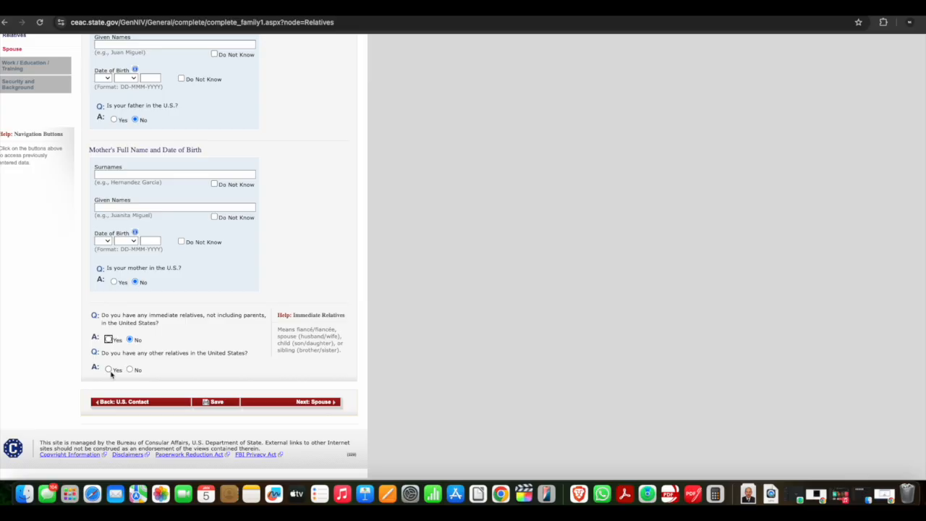
left_click(109, 370)
left_click(130, 369)
left_click(12, 49)
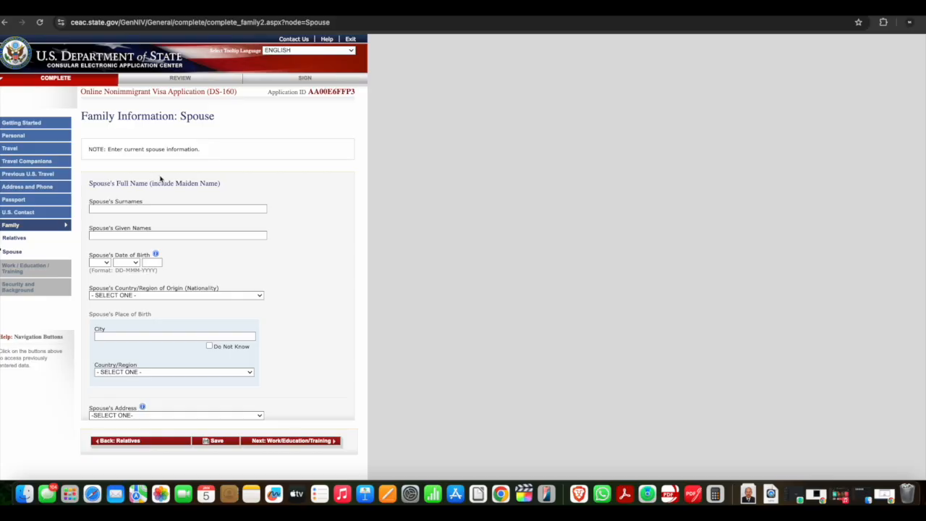
Review the previously completed Personal 1, Personal 2 and Travel Companions pages, then return to the Family: Spouse page
left_click(13, 137)
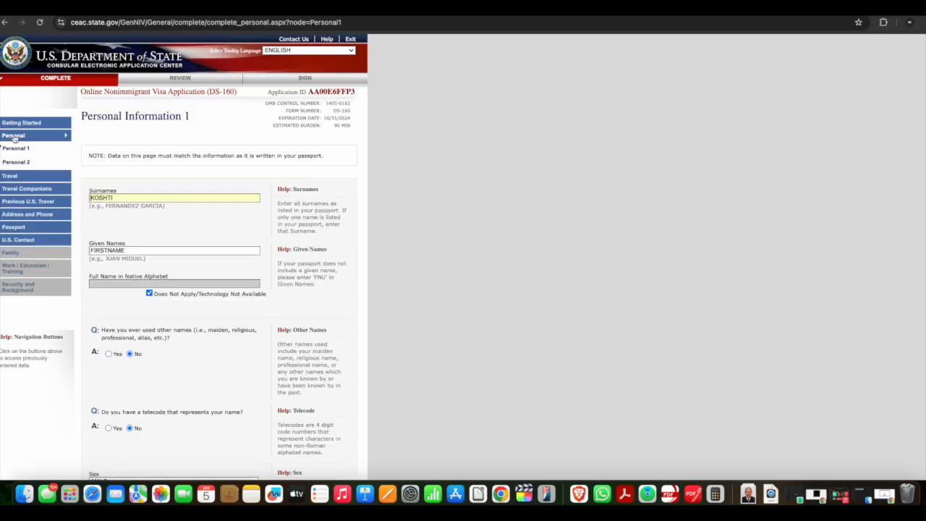
scroll(149, 208, "down", 3)
scroll(149, 209, "down", 5)
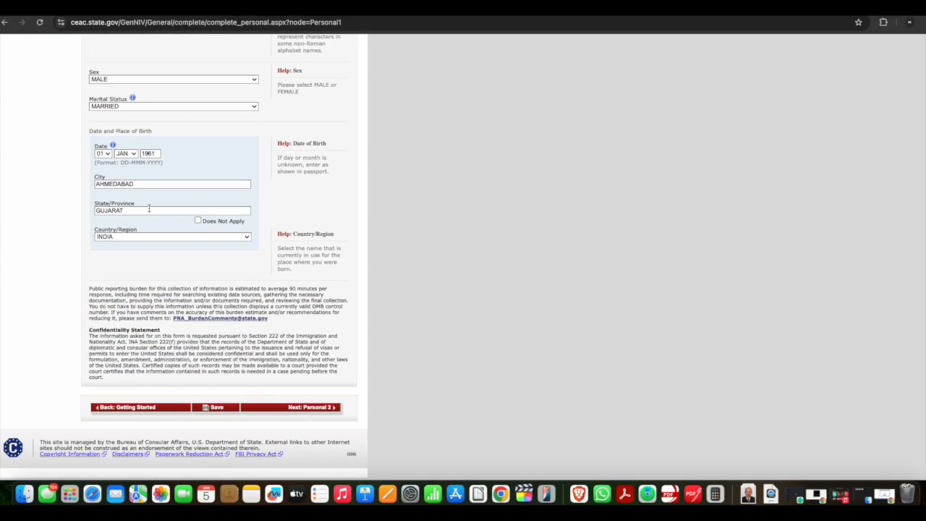
scroll(149, 208, "up", 10)
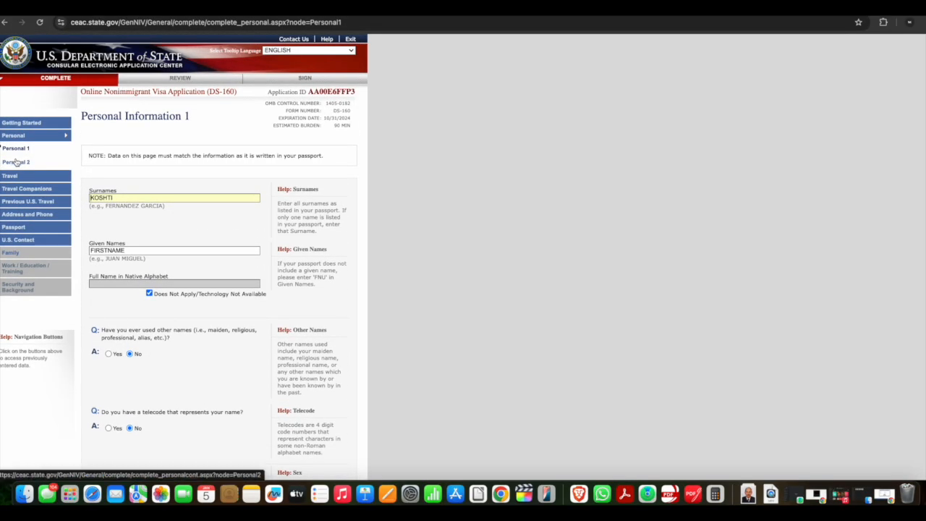
left_click(17, 162)
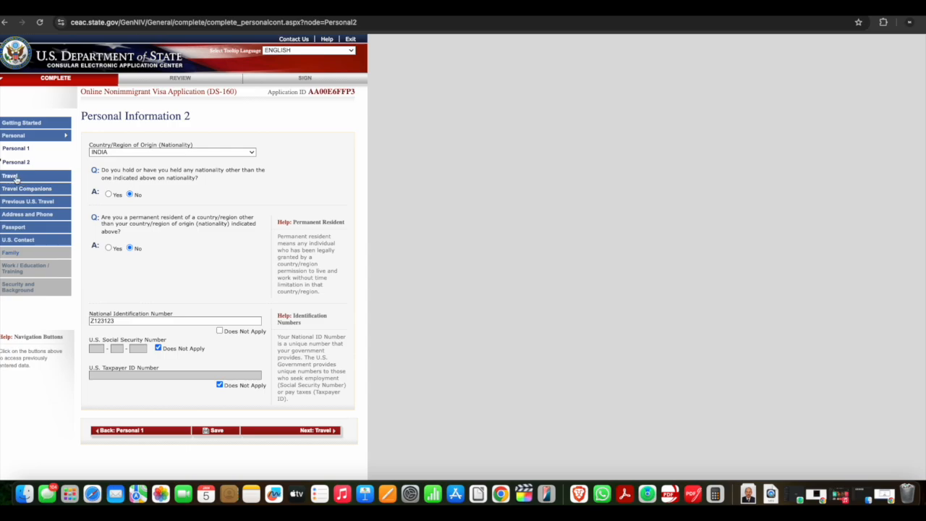
left_click(20, 136)
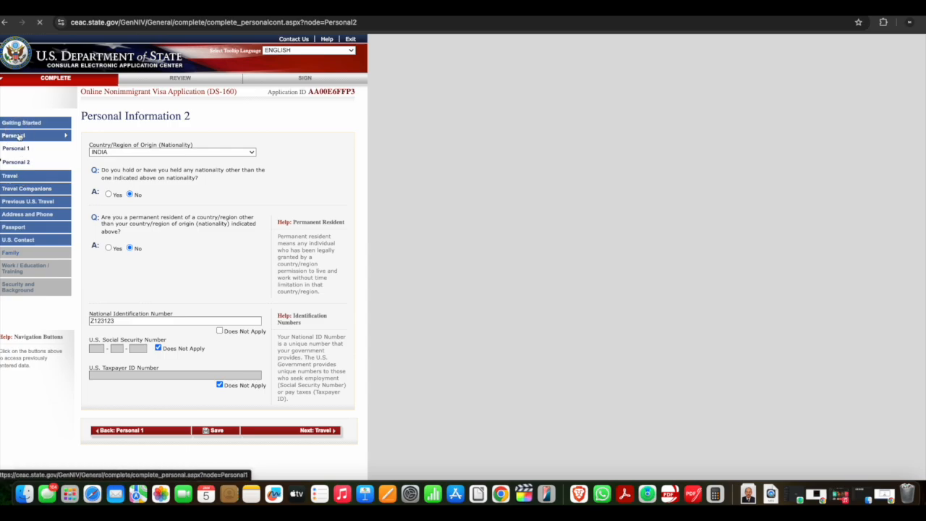
scroll(171, 307, "down", 10)
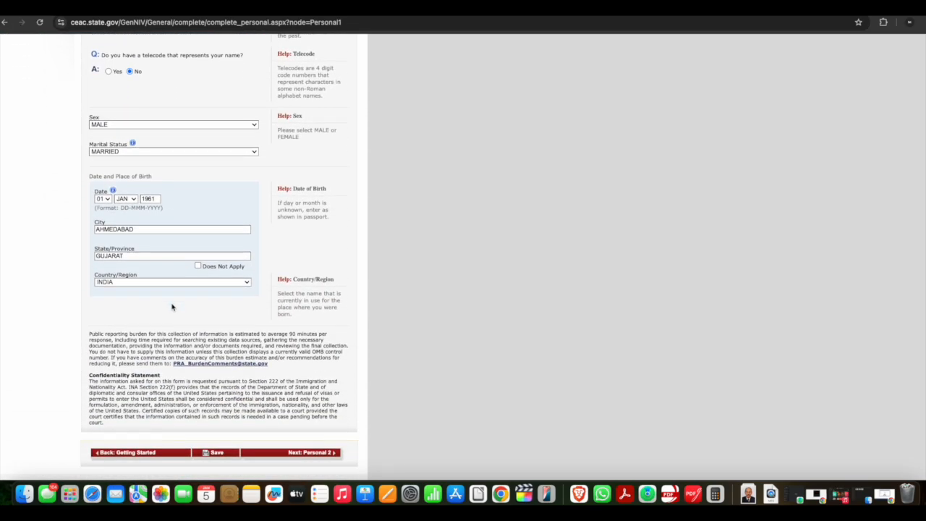
scroll(171, 306, "down", 2)
scroll(171, 303, "up", 10)
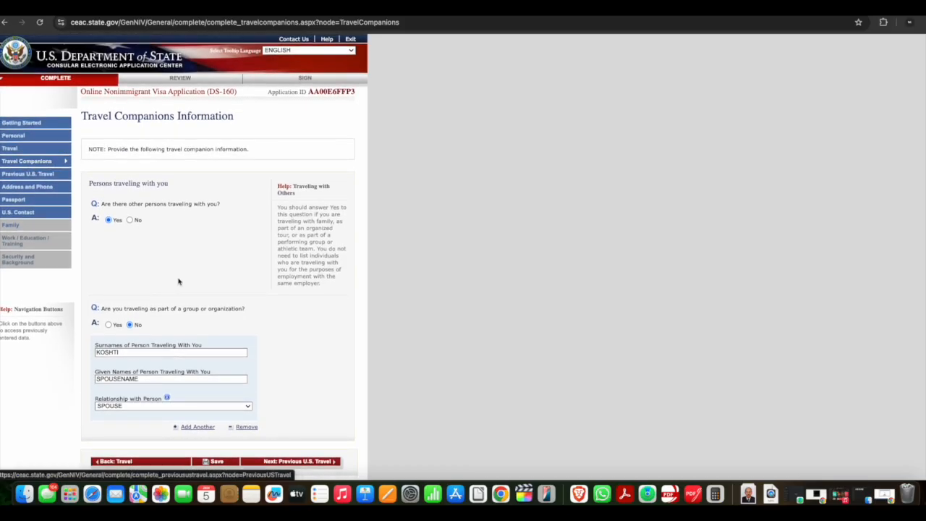
scroll(179, 281, "down", 1)
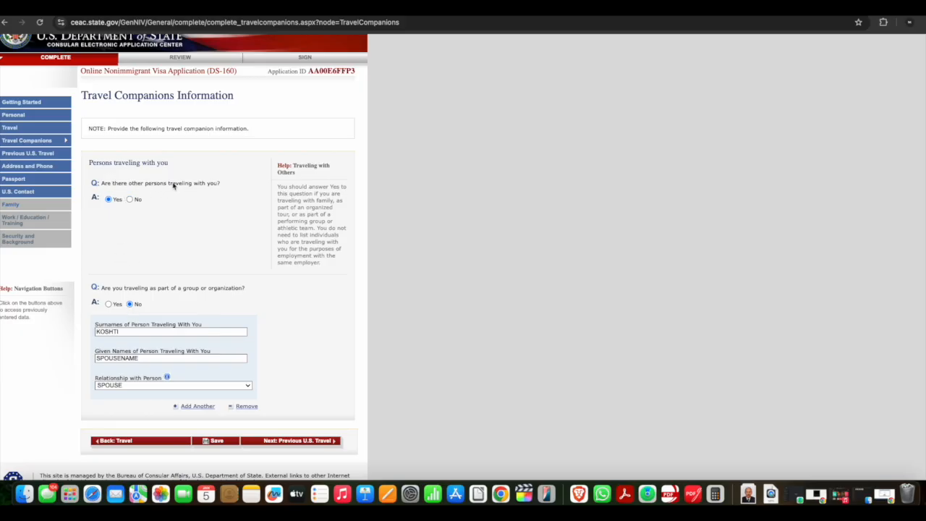
scroll(110, 211, "down", 2)
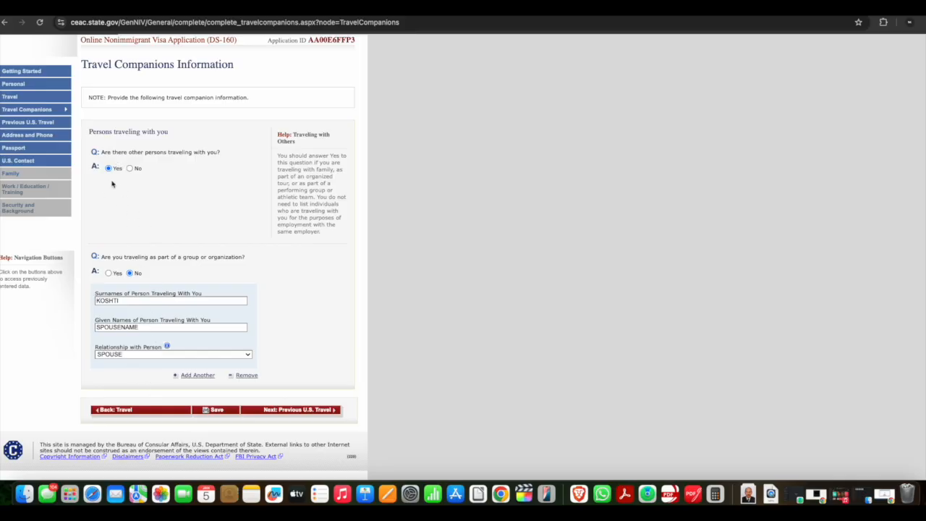
left_click(7, 176)
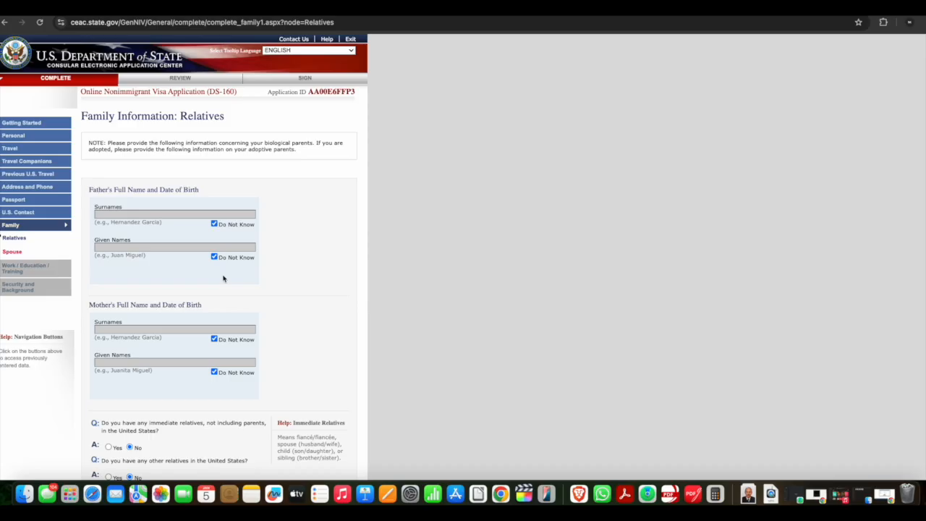
left_click(13, 251)
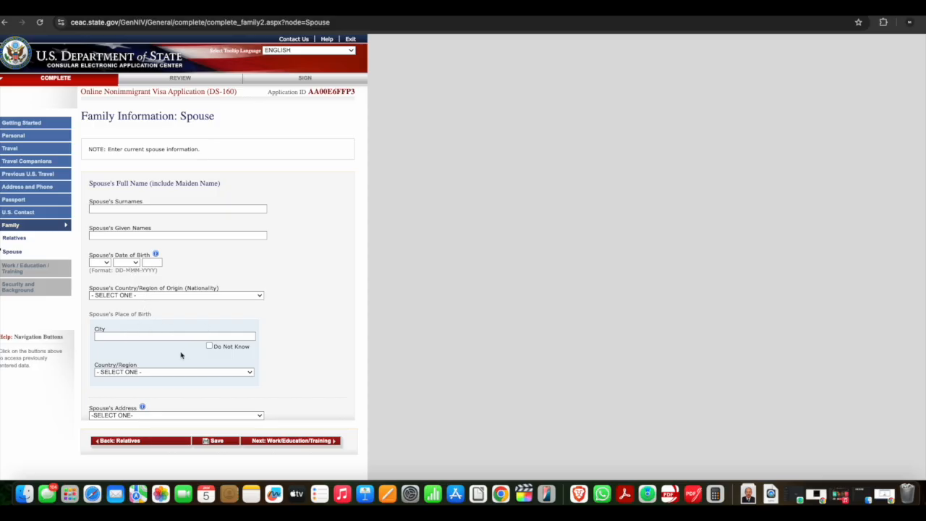
Set the spouse's address to Same as Home Address
left_click(157, 417)
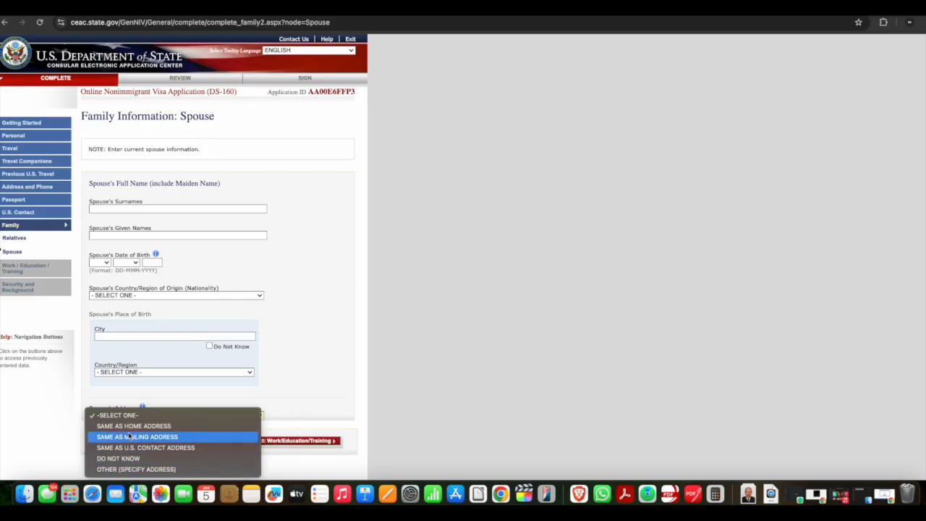
left_click(131, 426)
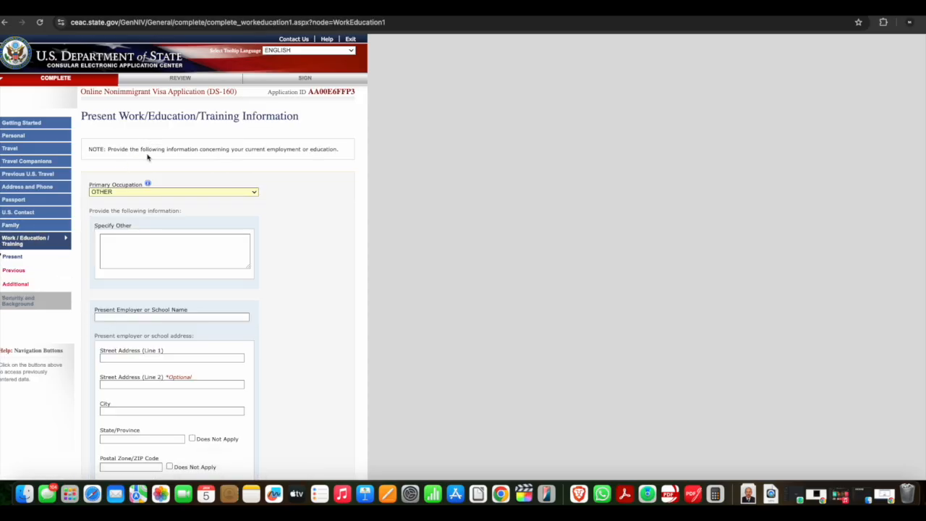
Set the primary occupation to RETIRED on the Present Work/Education/Training page
left_click(175, 193)
left_click(353, 268)
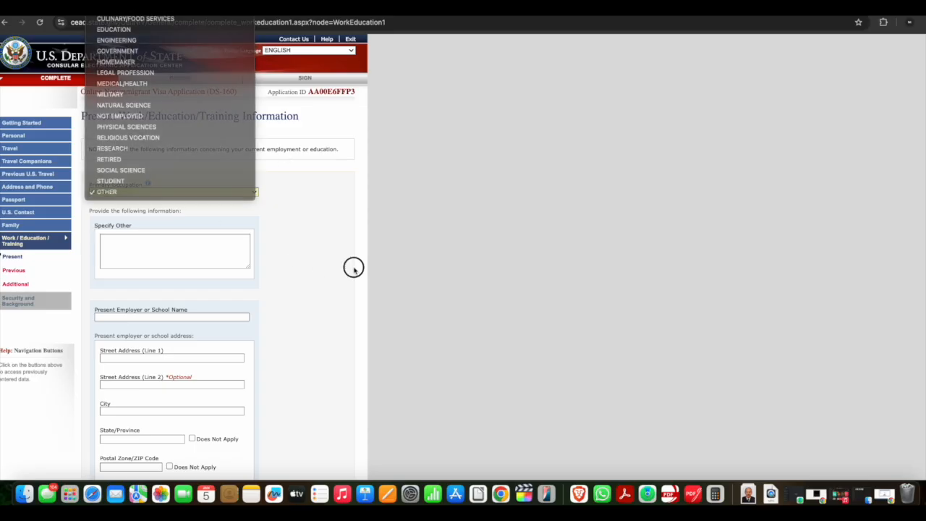
left_click(167, 194)
scroll(168, 181, "up", 2)
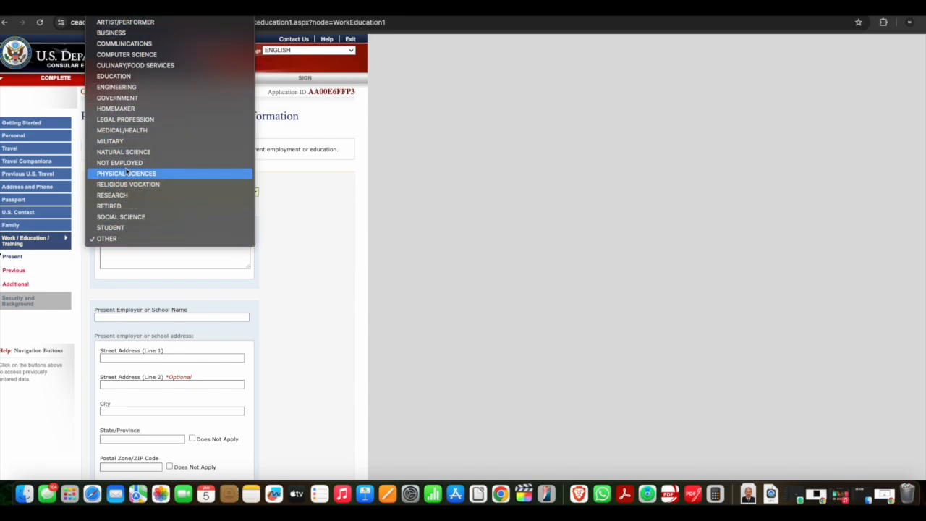
left_click(127, 208)
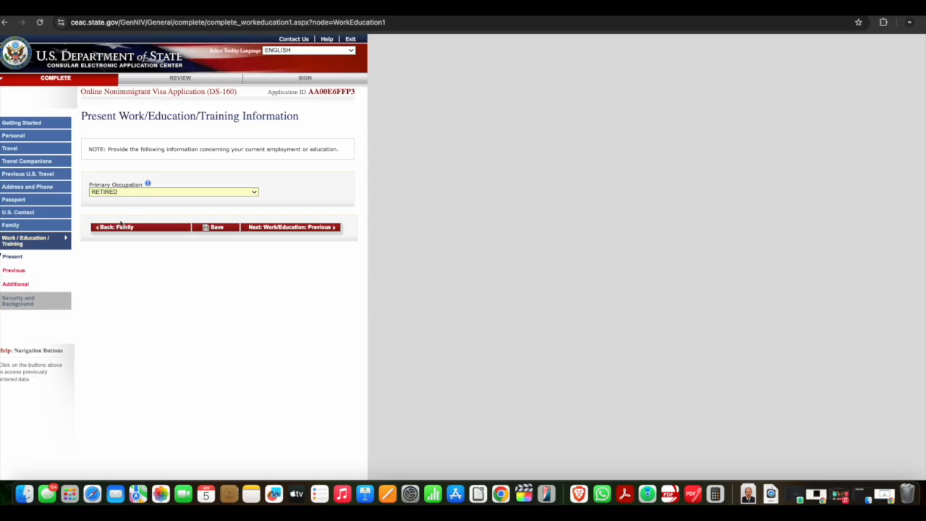
Change the primary occupation to NOT EMPLOYED and select the explanation box
left_click(124, 193)
left_click(123, 193)
left_click(141, 192)
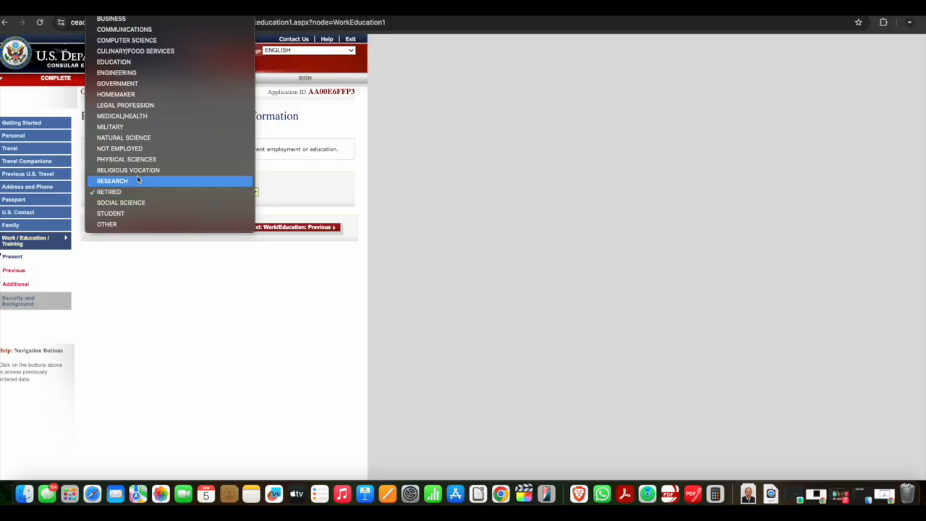
left_click(135, 148)
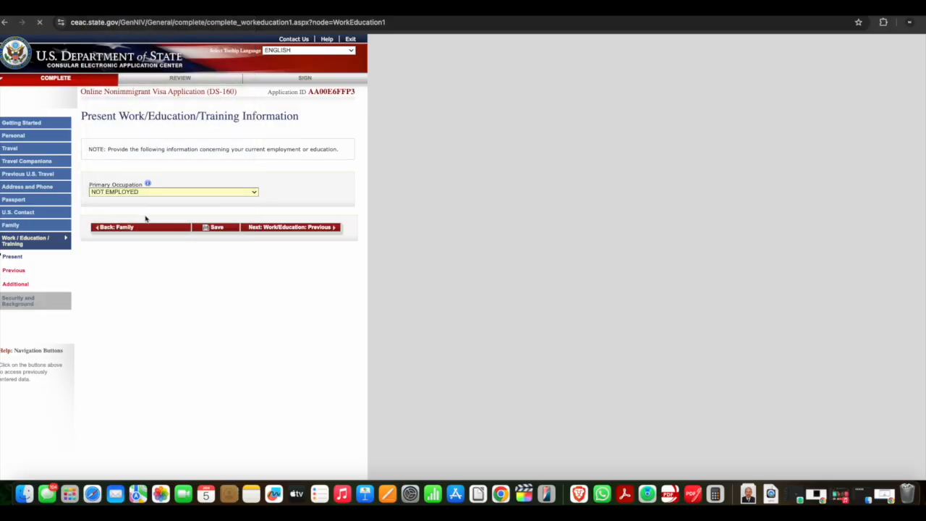
left_click(134, 251)
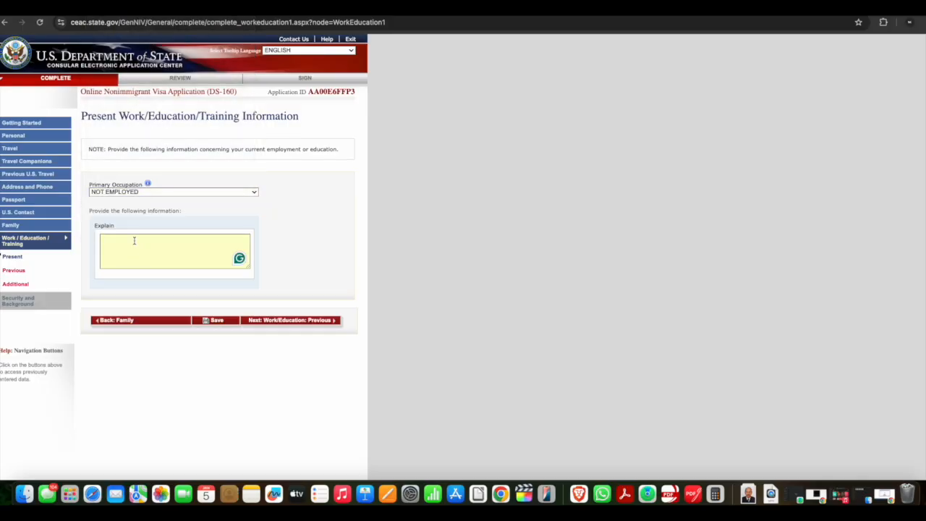
Change the primary occupation to GOVERNMENT and mark the monthly income as Does Not Apply
left_click(137, 193)
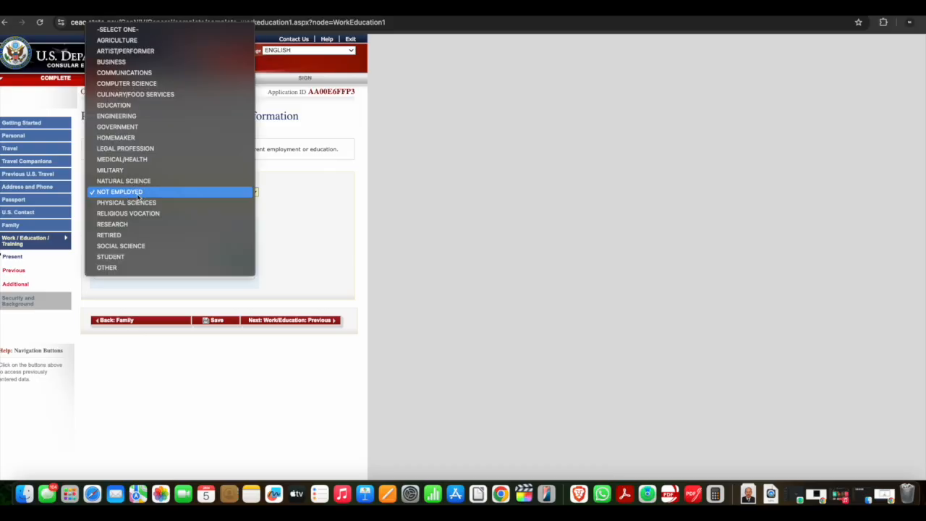
left_click(125, 128)
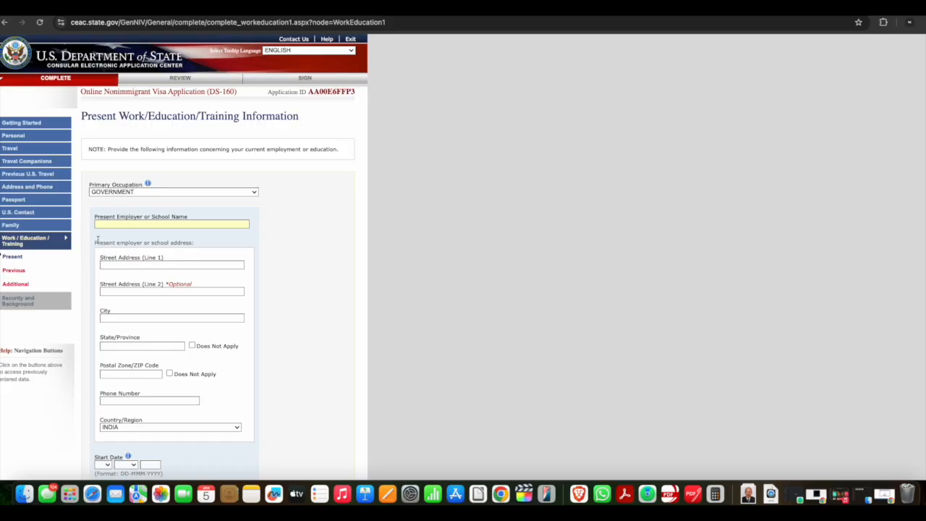
scroll(237, 290, "down", 3)
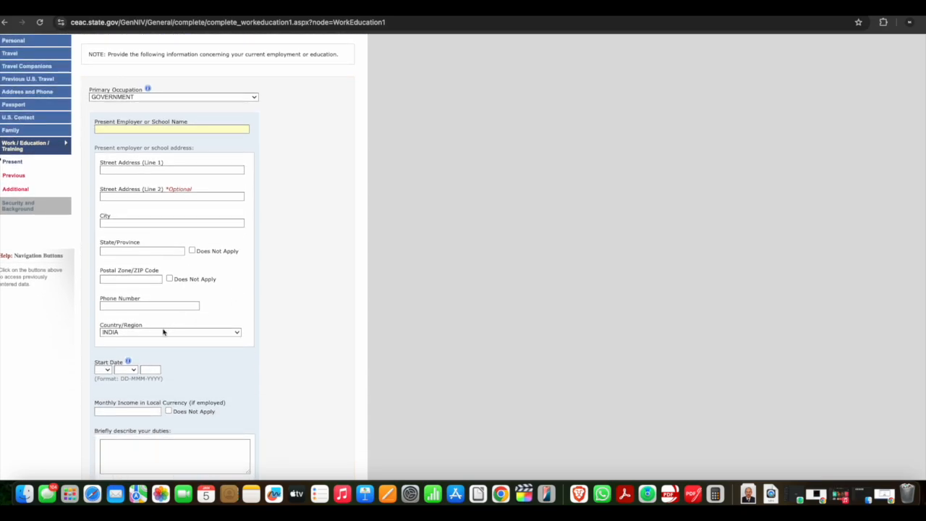
scroll(163, 330, "down", 2)
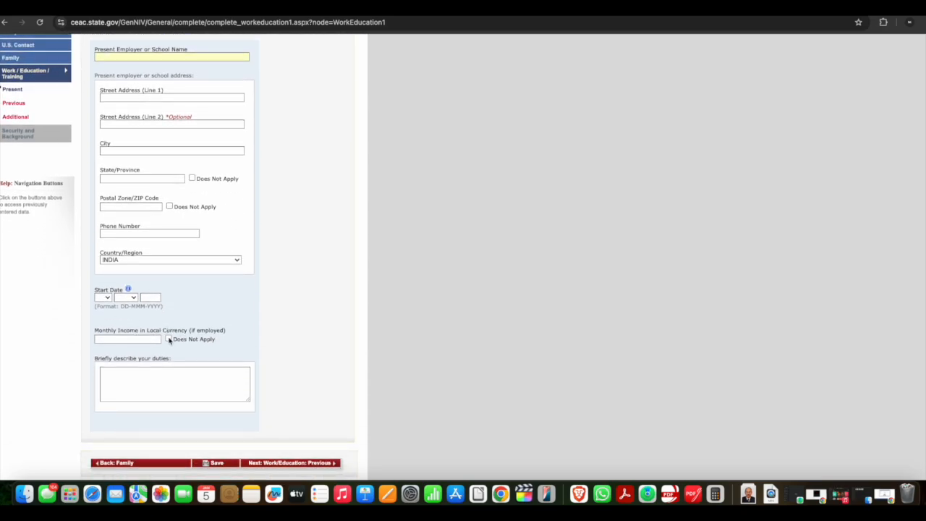
left_click(169, 339)
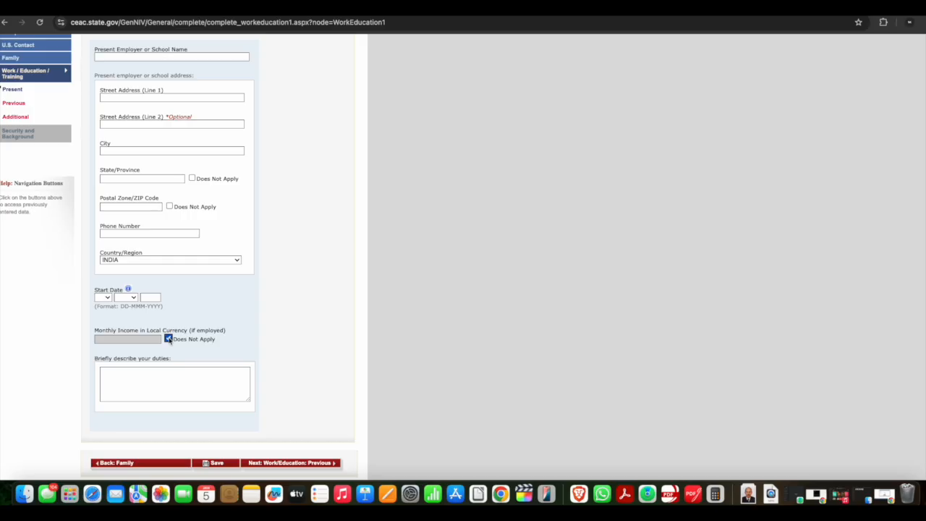
left_click(120, 385)
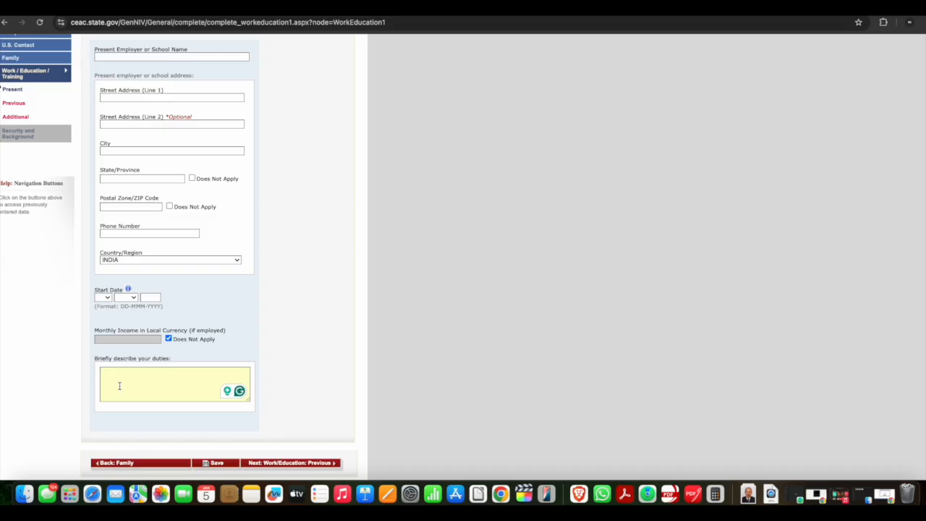
scroll(119, 386, "up", 5)
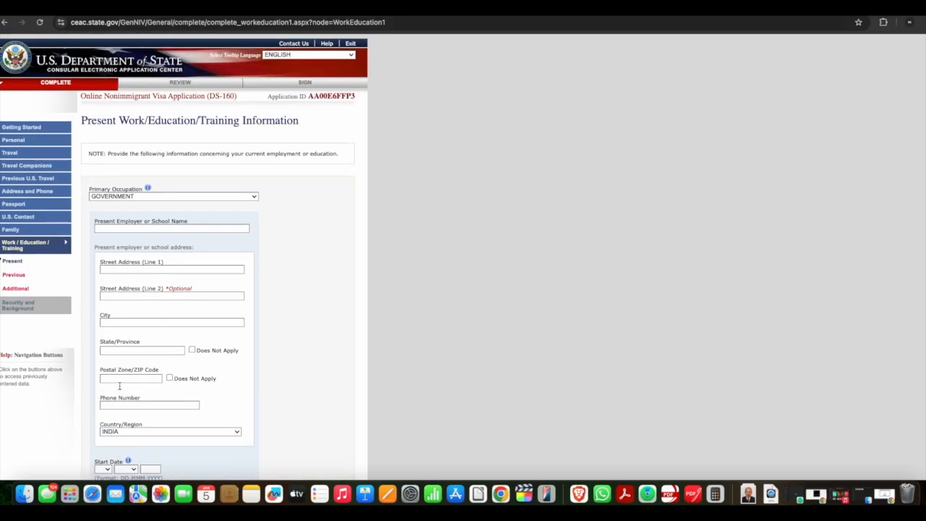
Set the primary occupation back to RETIRED and continue to the Previous Work/Education page
left_click(130, 192)
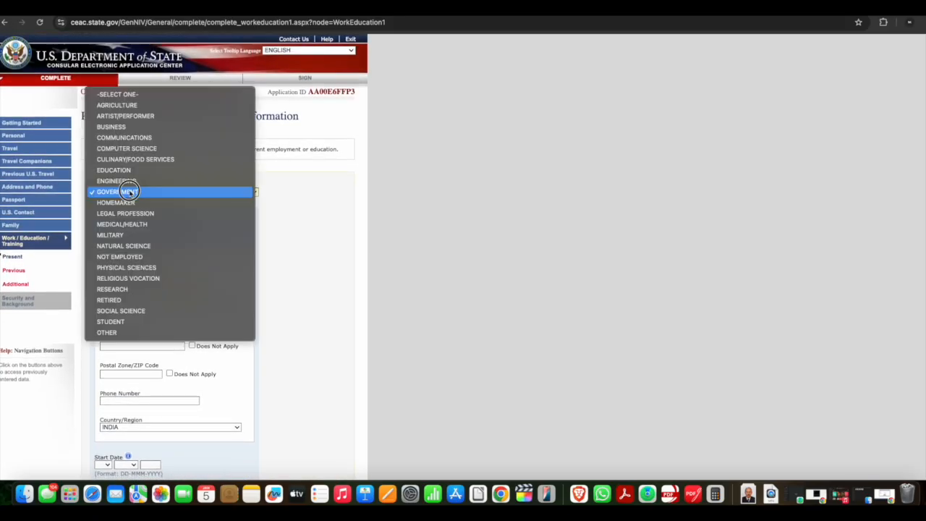
left_click(130, 300)
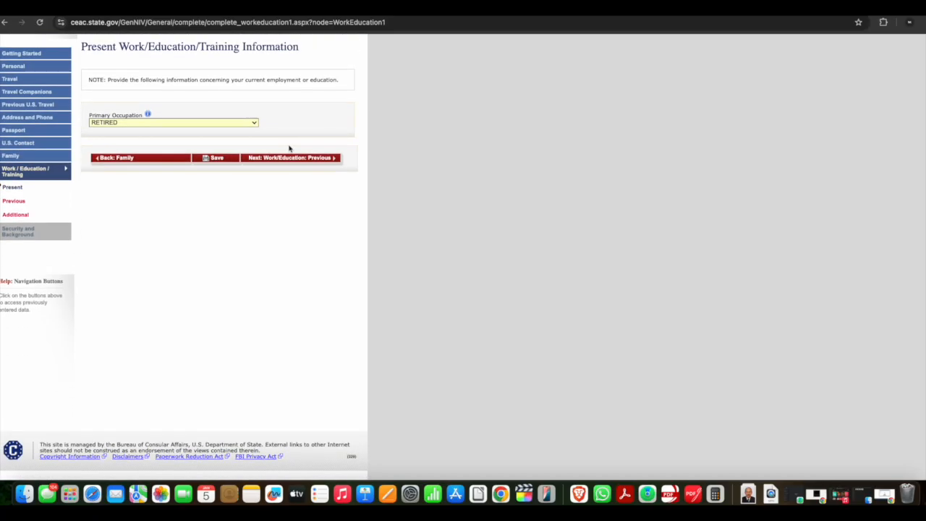
left_click(286, 160)
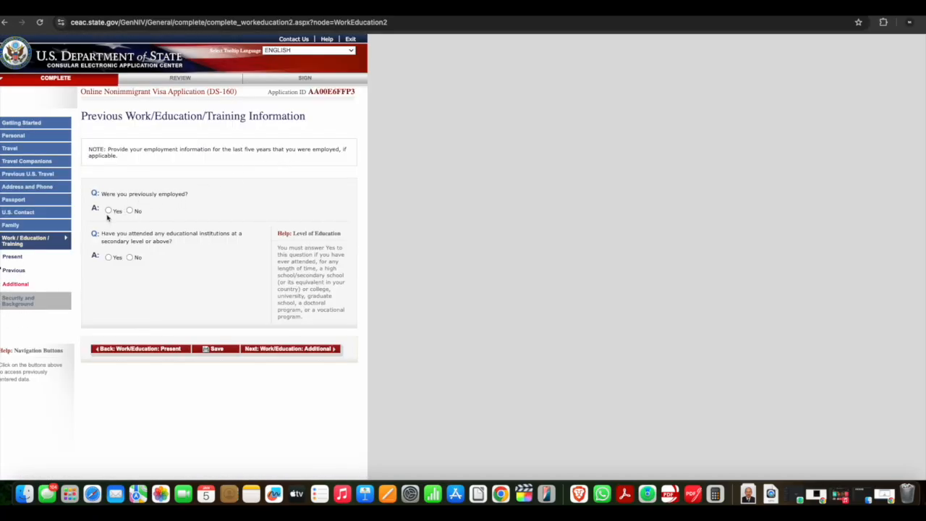
Answer Yes to having been previously employed and look over the employer fields
left_click(108, 212)
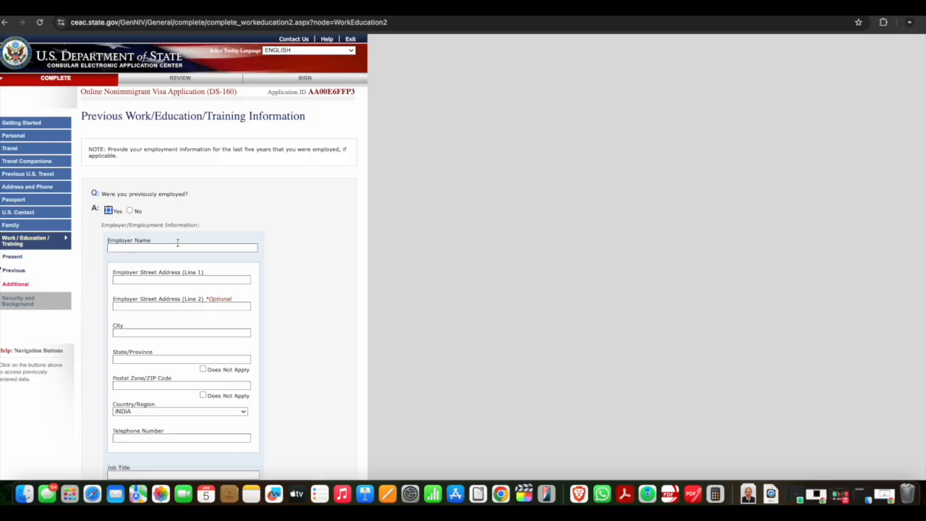
scroll(134, 268, "down", 5)
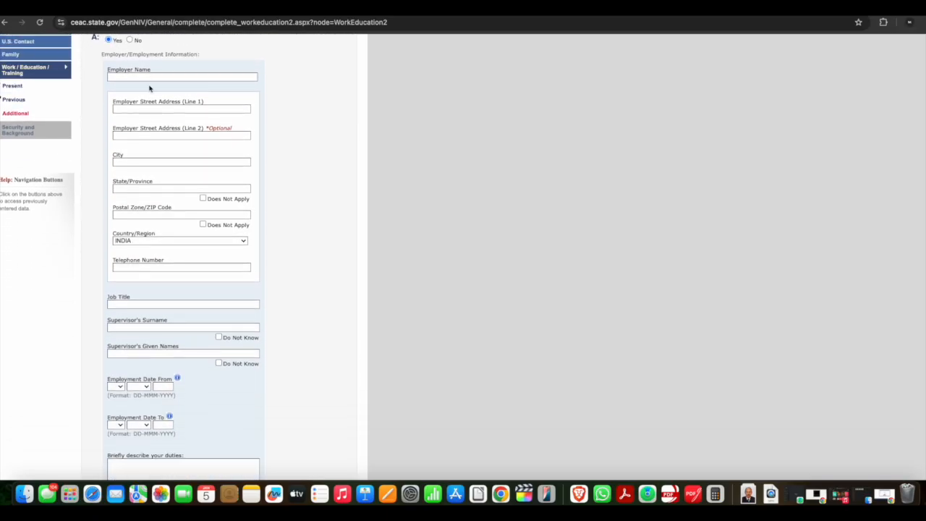
scroll(147, 102, "down", 2)
scroll(156, 296, "up", 7)
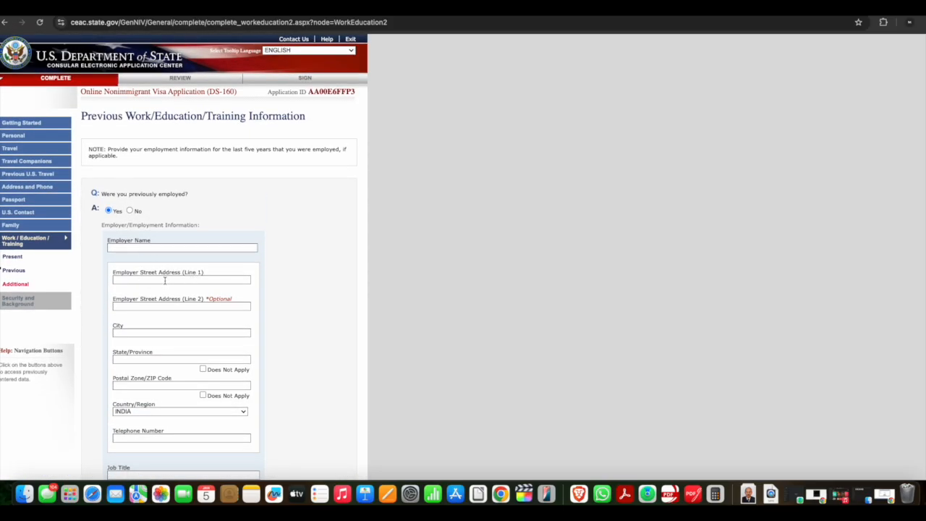
scroll(165, 280, "down", 1)
scroll(165, 281, "down", 2)
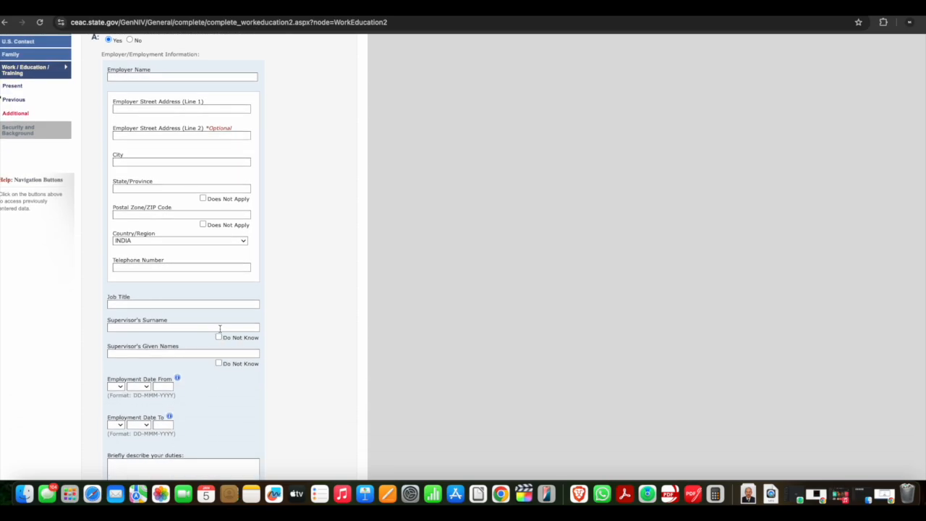
Mark the supervisor's surname and given names as Do Not Know
left_click(219, 337)
scroll(223, 367, "down", 3)
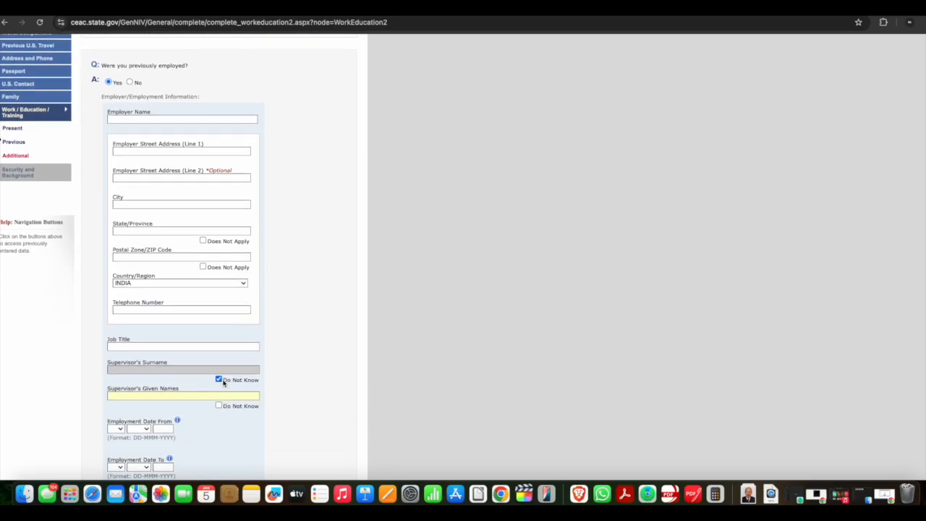
left_click(220, 293)
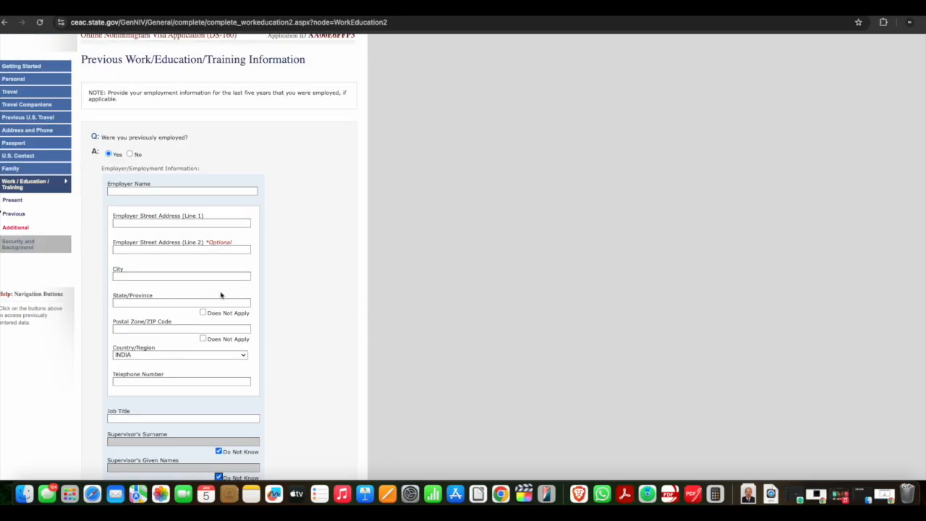
Answer Yes to having attended educational institutions at a secondary level or above
scroll(221, 295, "down", 3)
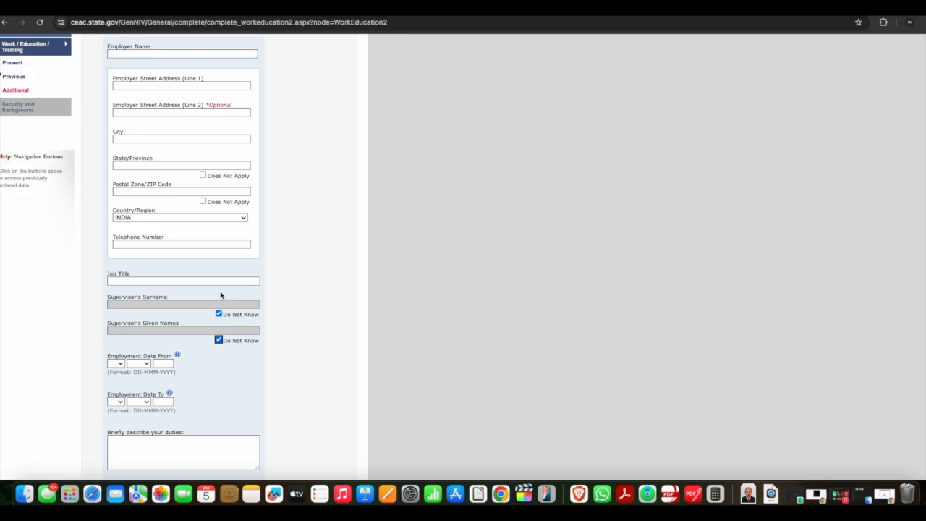
scroll(221, 294, "down", 3)
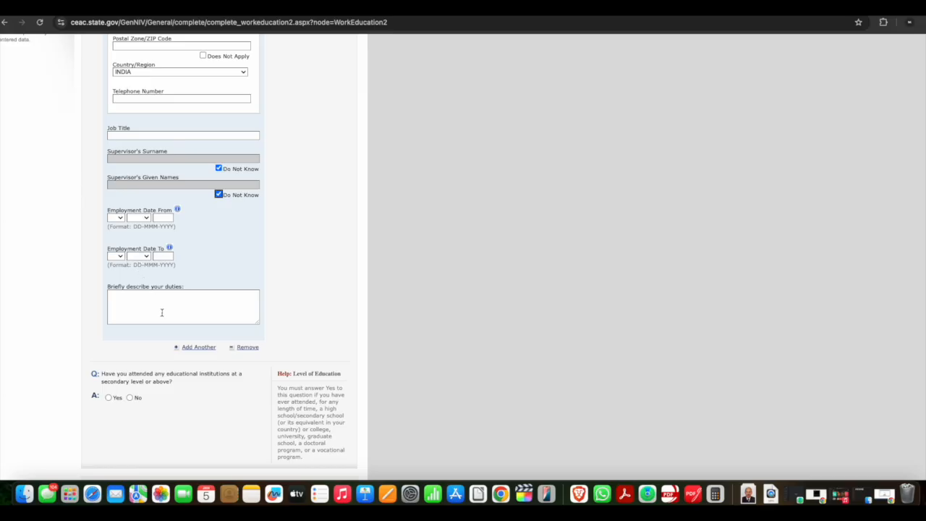
scroll(162, 313, "down", 2)
scroll(163, 316, "up", 7)
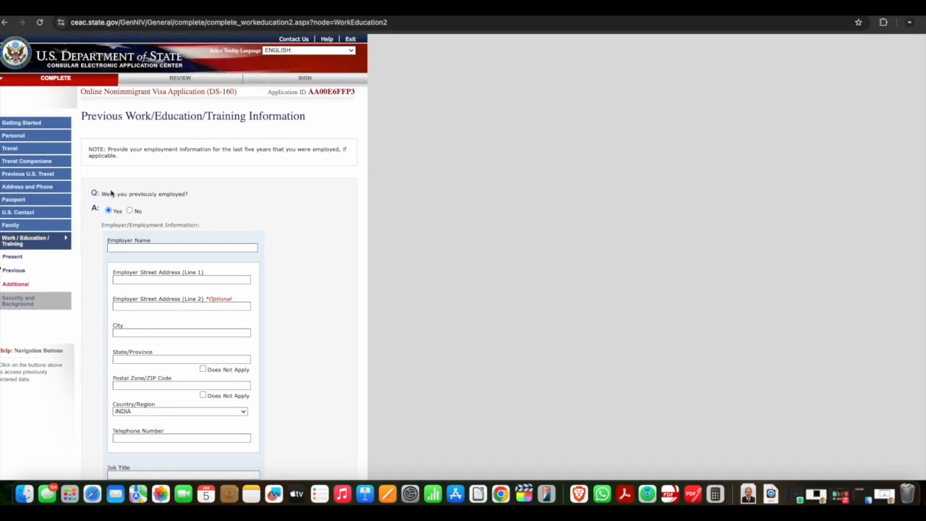
scroll(152, 204, "down", 8)
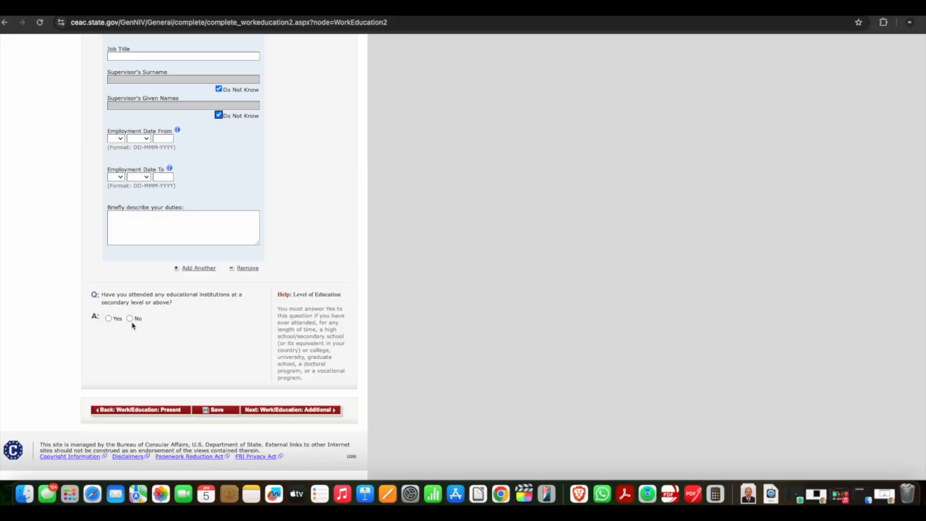
left_click(109, 319)
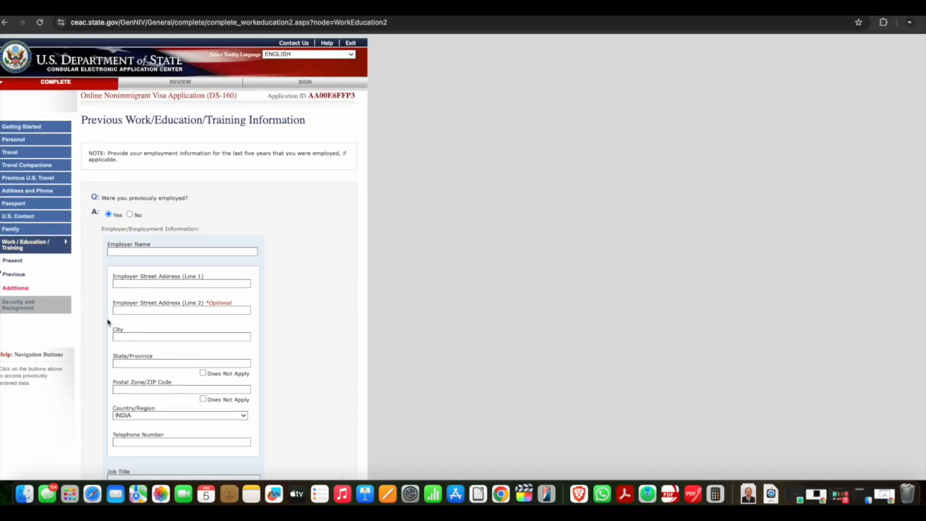
scroll(109, 322, "down", 3)
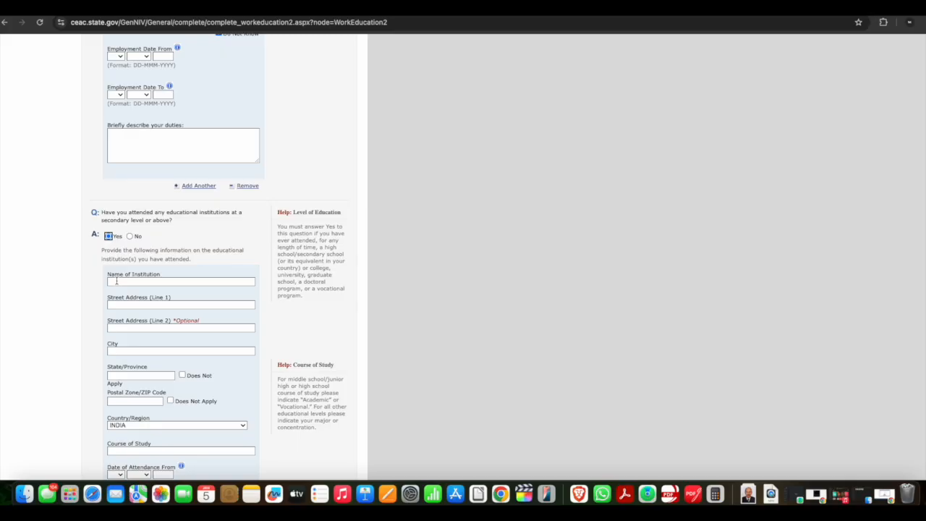
scroll(116, 281, "down", 3)
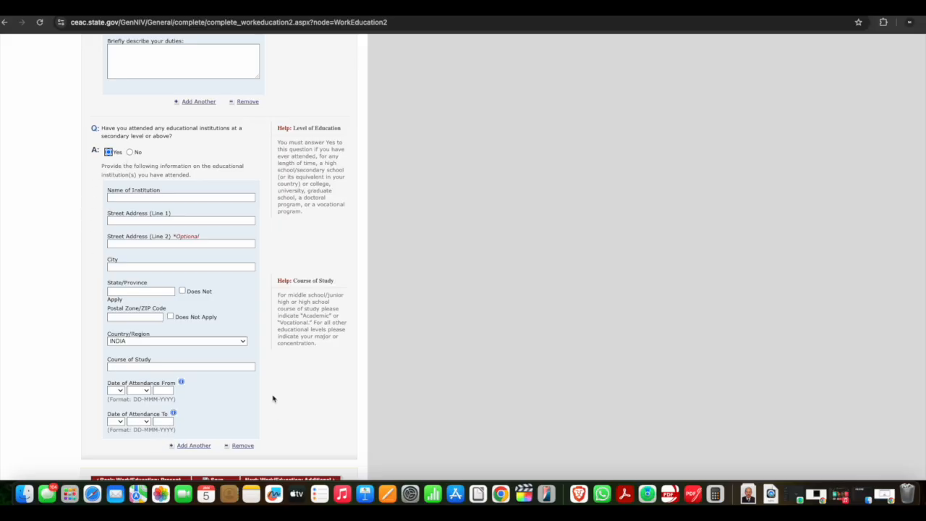
scroll(102, 200, "up", 15)
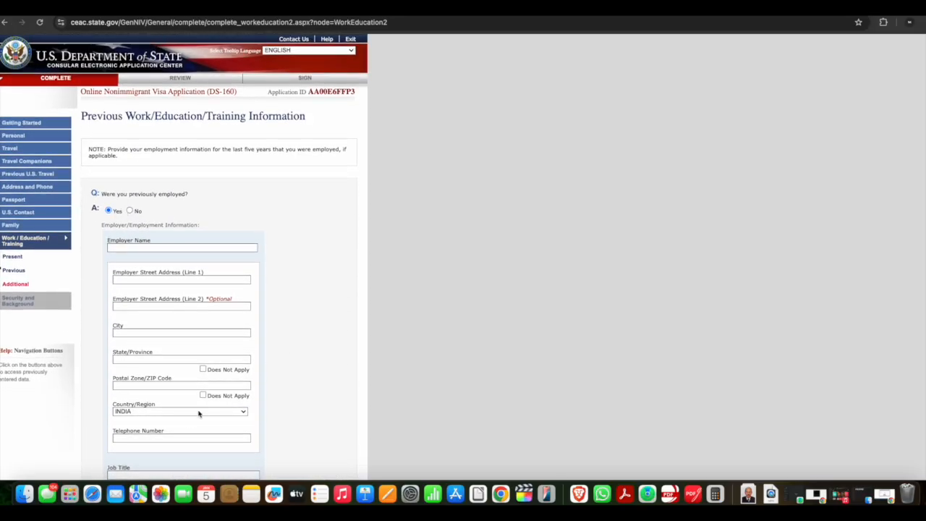
scroll(185, 246, "down", 20)
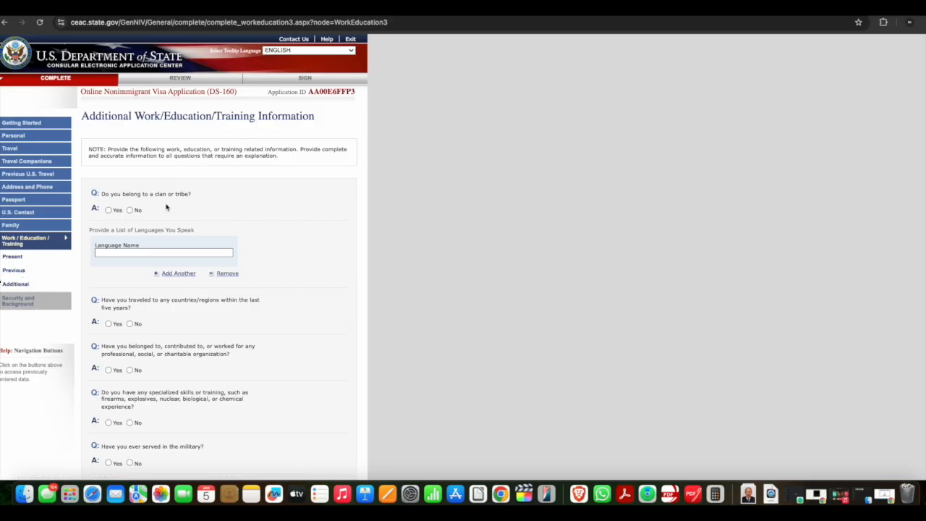
Answer No to belonging to a clan or tribe and list HINDI and GUJARATI as spoken languages
left_click(131, 210)
left_click(171, 253)
left_click(163, 274)
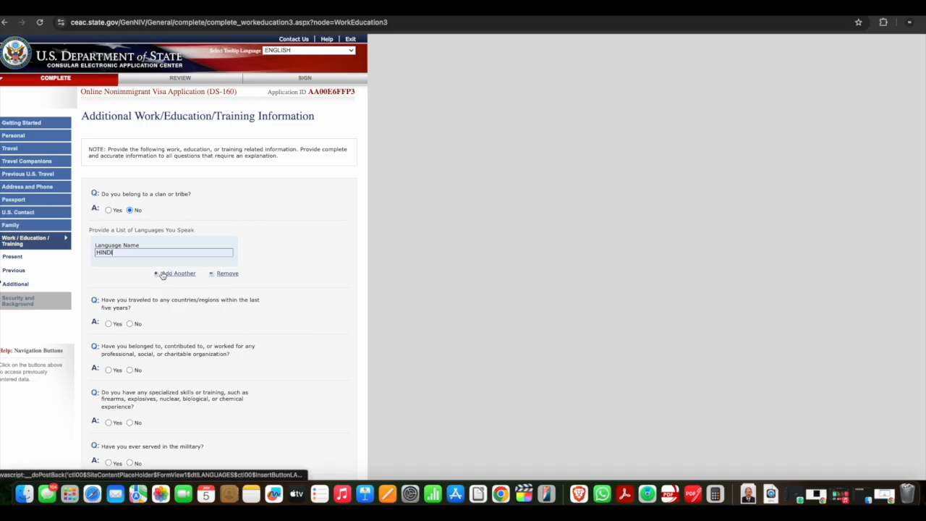
left_click(170, 275)
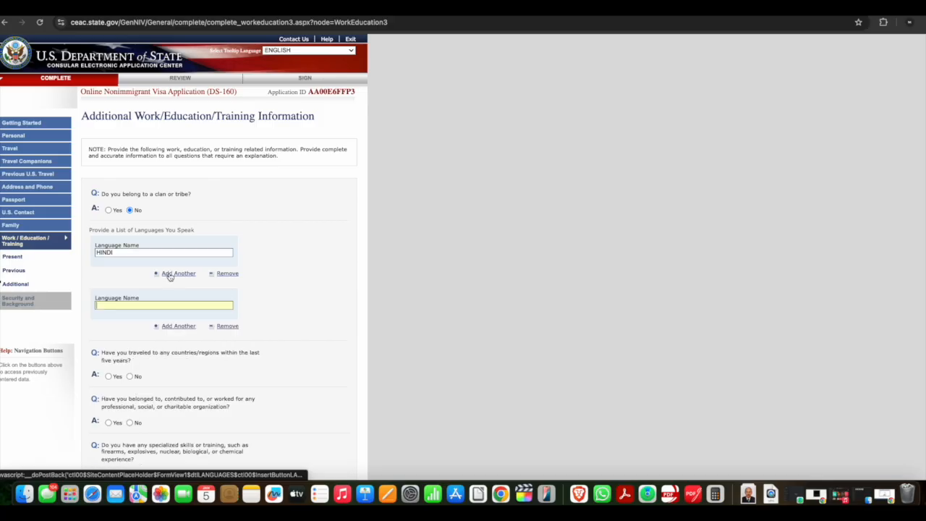
left_click(135, 304)
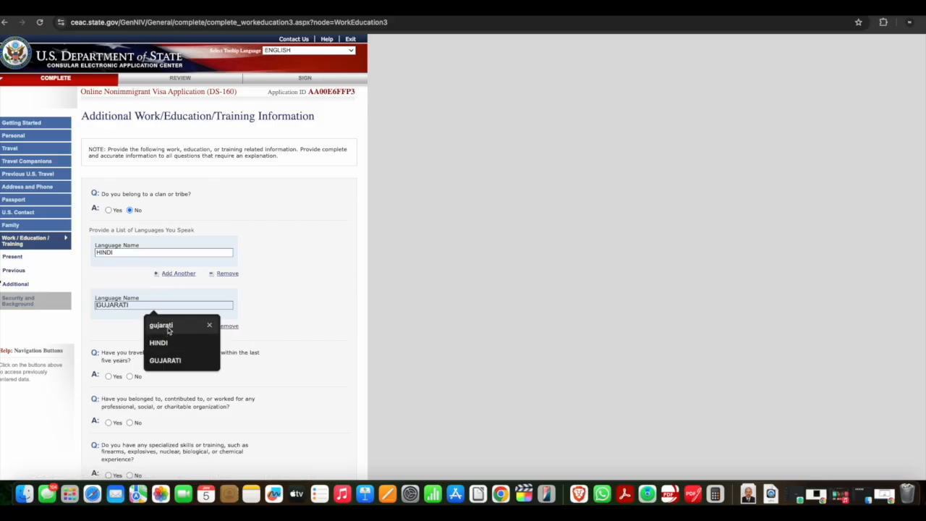
left_click(169, 330)
left_click(186, 326)
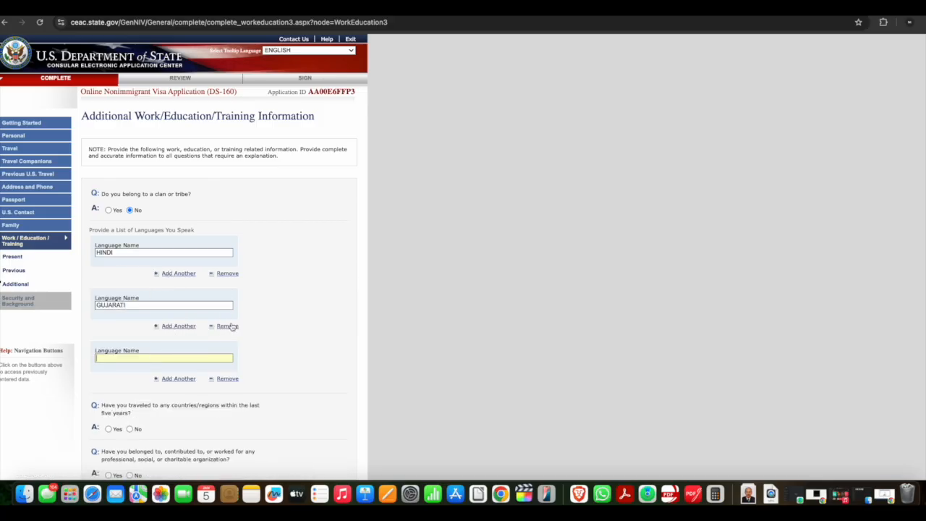
left_click(227, 379)
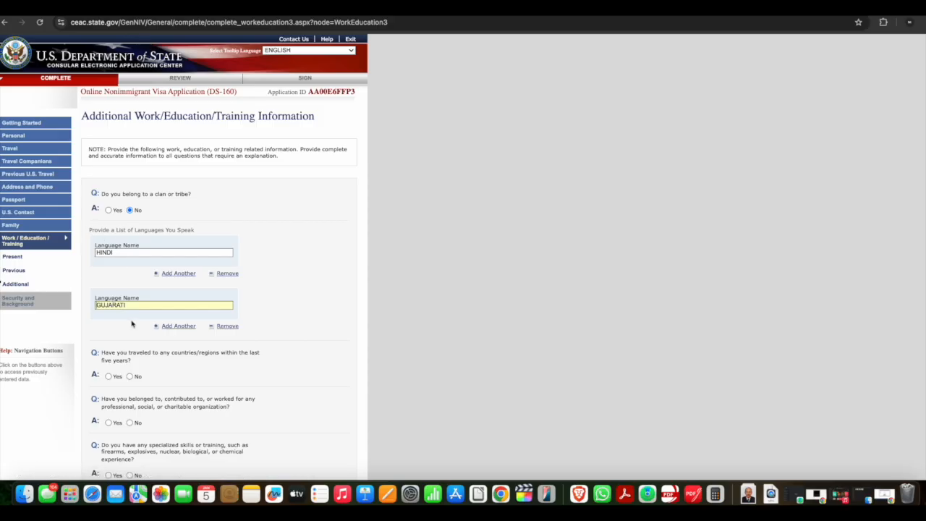
scroll(131, 324, "down", 2)
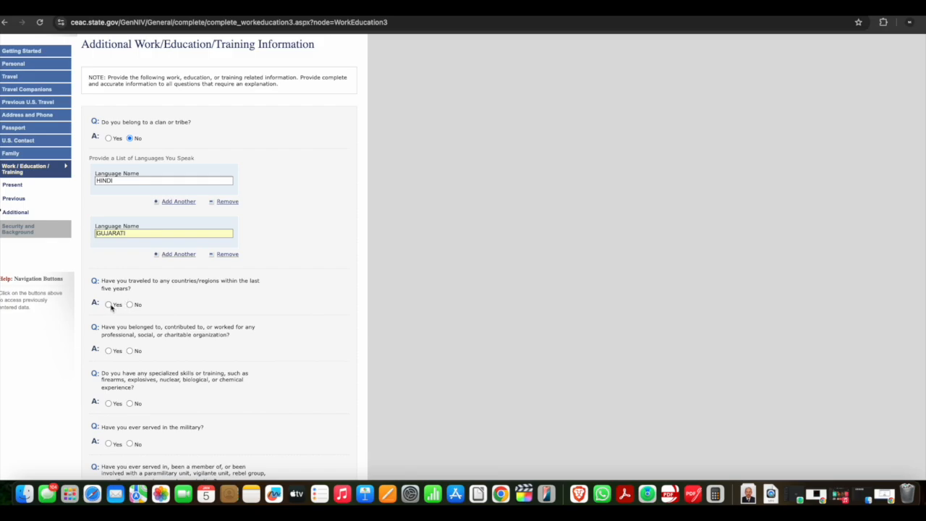
scroll(180, 256, "up", 2)
scroll(180, 256, "down", 2)
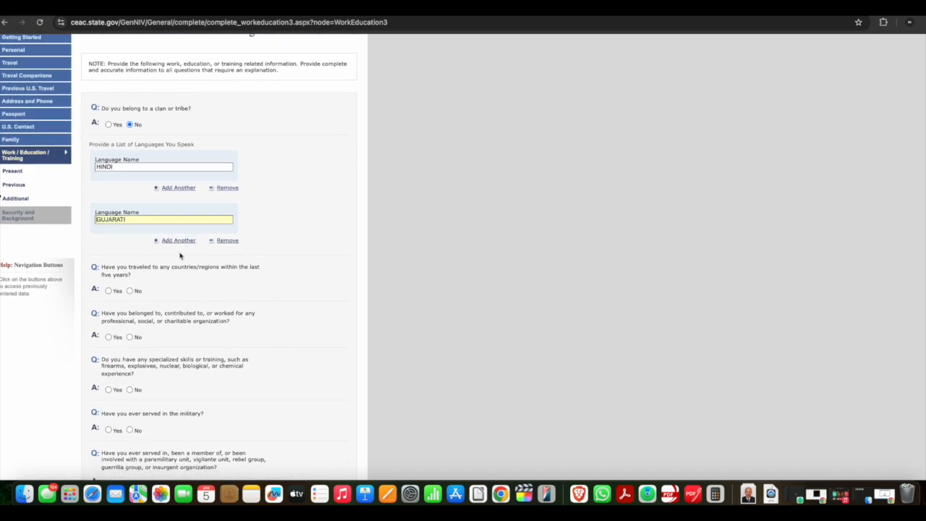
left_click(108, 290)
scroll(138, 295, "up", 3)
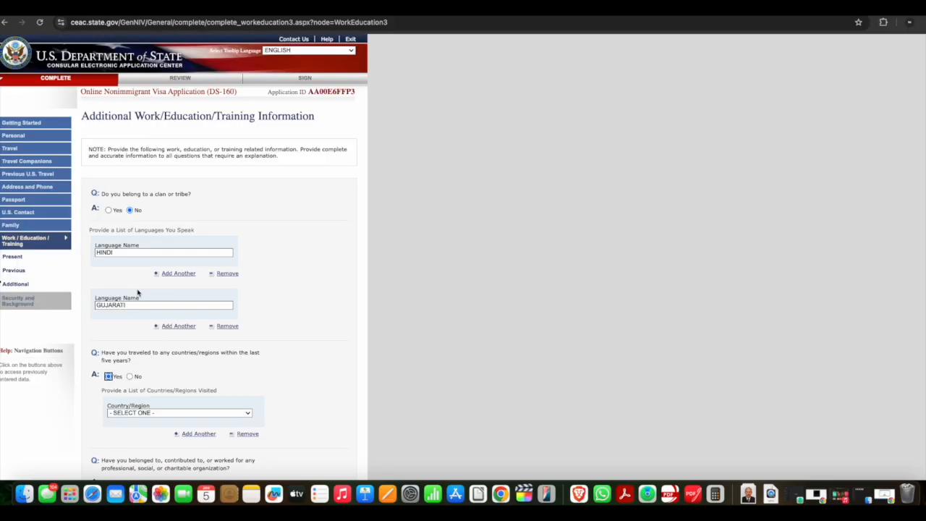
scroll(195, 267, "down", 2)
scroll(194, 266, "down", 3)
left_click(188, 273)
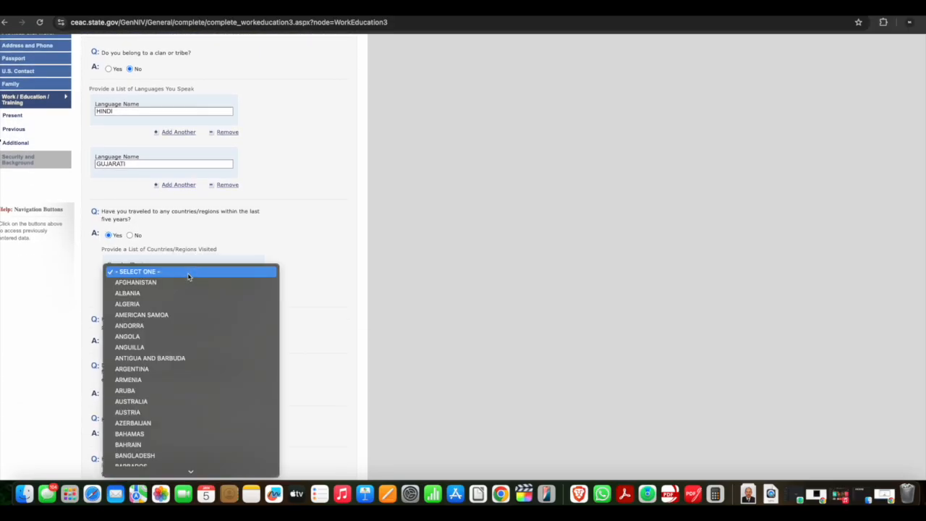
left_click(188, 274)
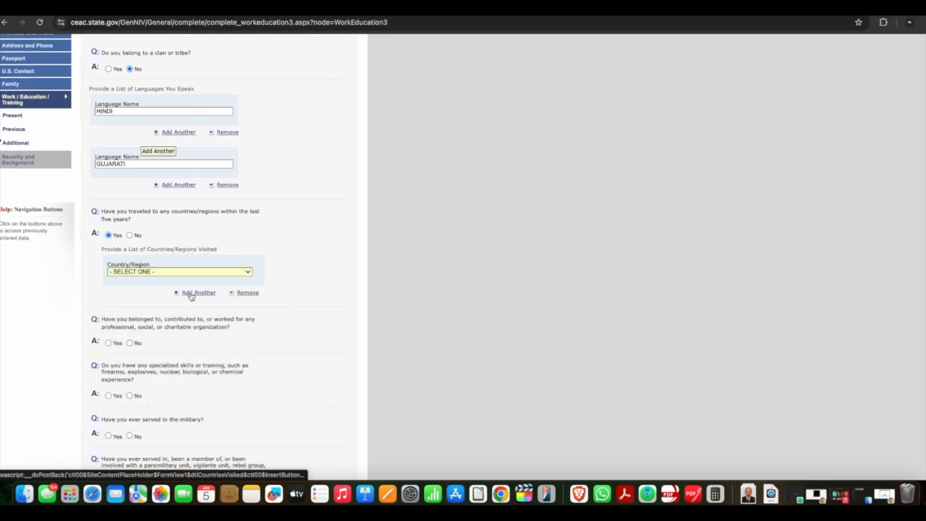
left_click(190, 293)
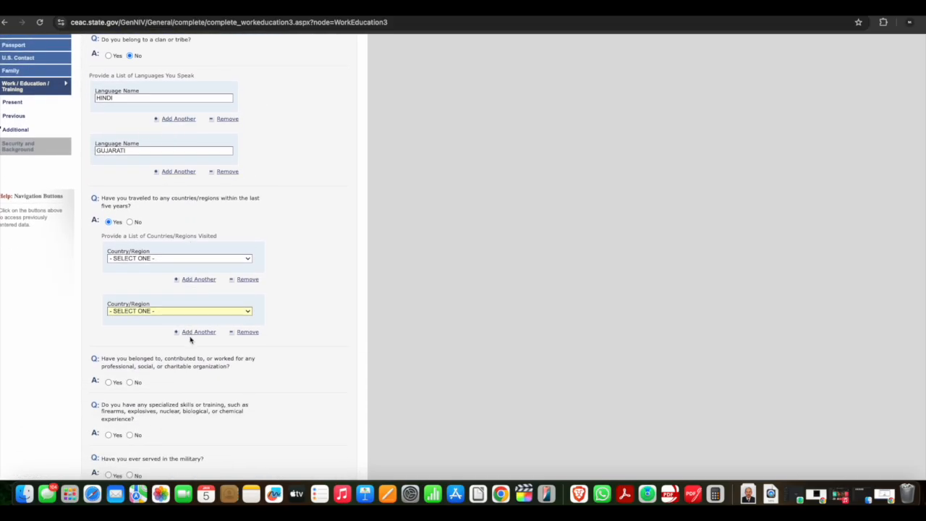
left_click(192, 339)
scroll(209, 358, "down", 3)
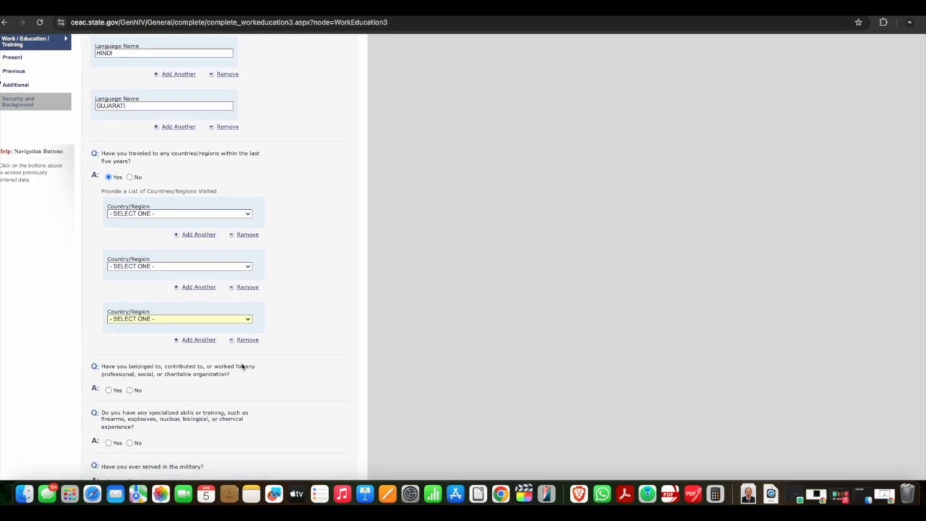
left_click(248, 340)
scroll(253, 434, "down", 3)
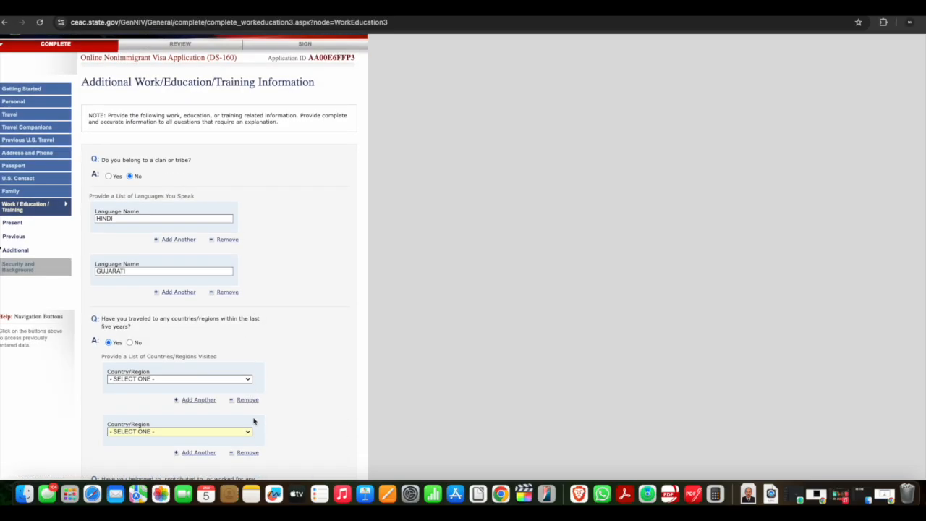
left_click(249, 429)
scroll(169, 339, "down", 4)
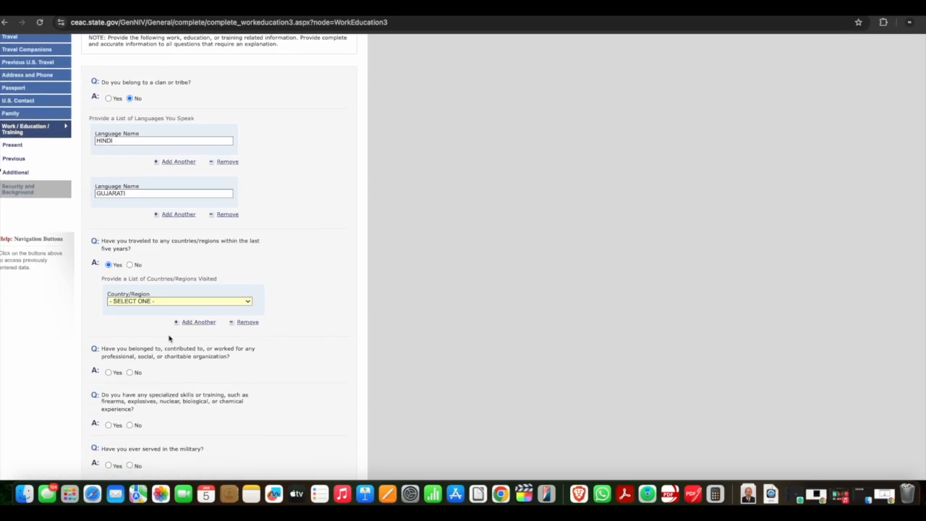
Answer No to having traveled abroad in the last five years and to belonging to professional, social or charitable organizations
left_click(131, 264)
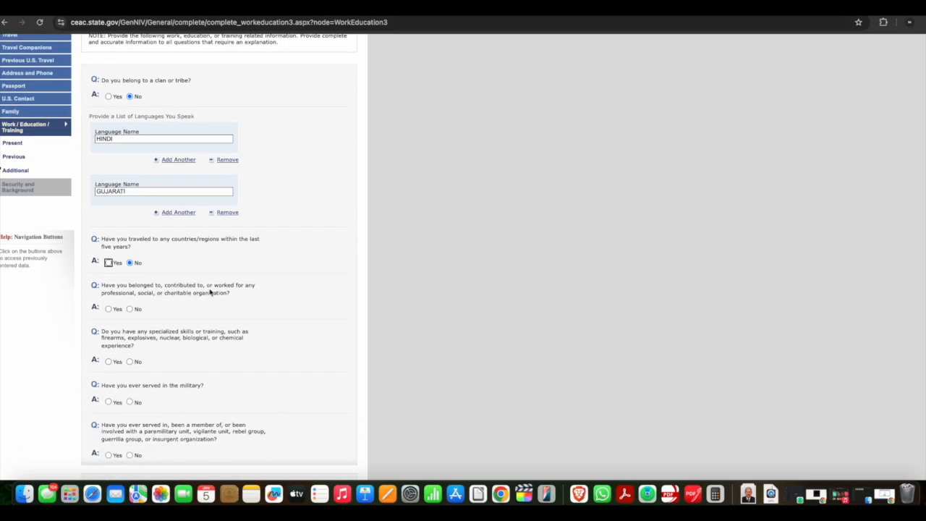
left_click(130, 310)
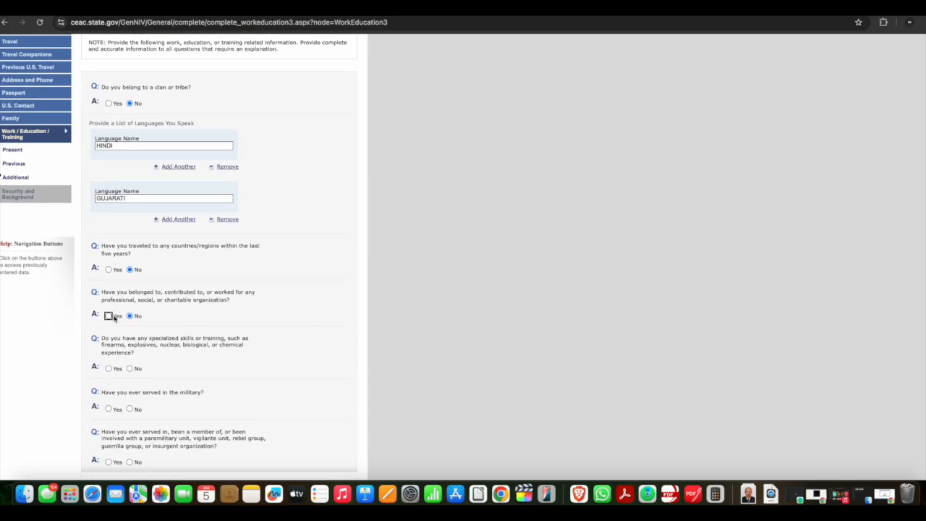
left_click(108, 315)
scroll(140, 321, "down", 3)
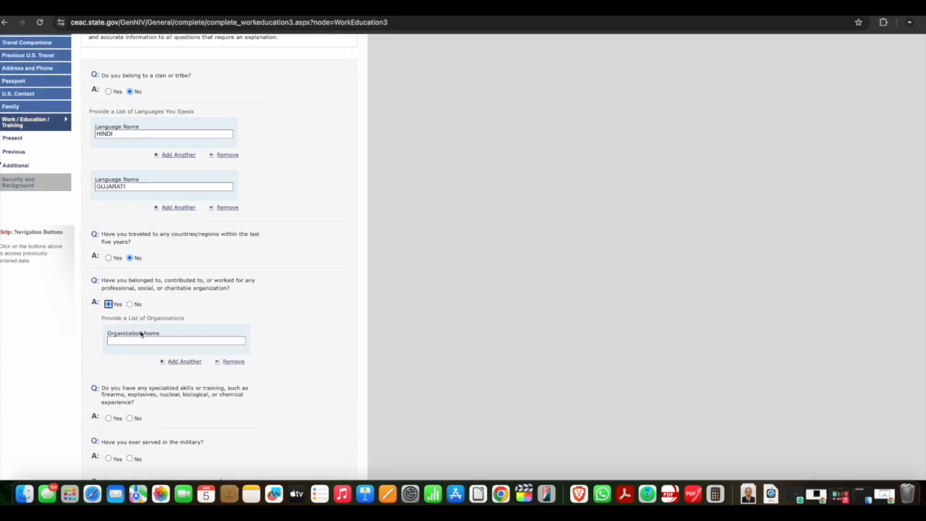
left_click(140, 340)
left_click(130, 304)
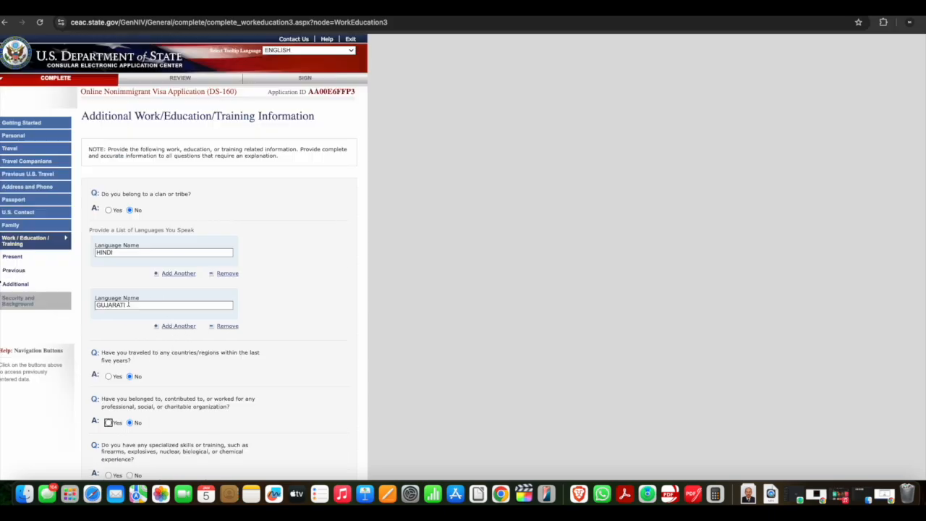
Answer No to specialized skills, military service and paramilitary involvement, and continue to Security and Background
scroll(120, 358, "down", 3)
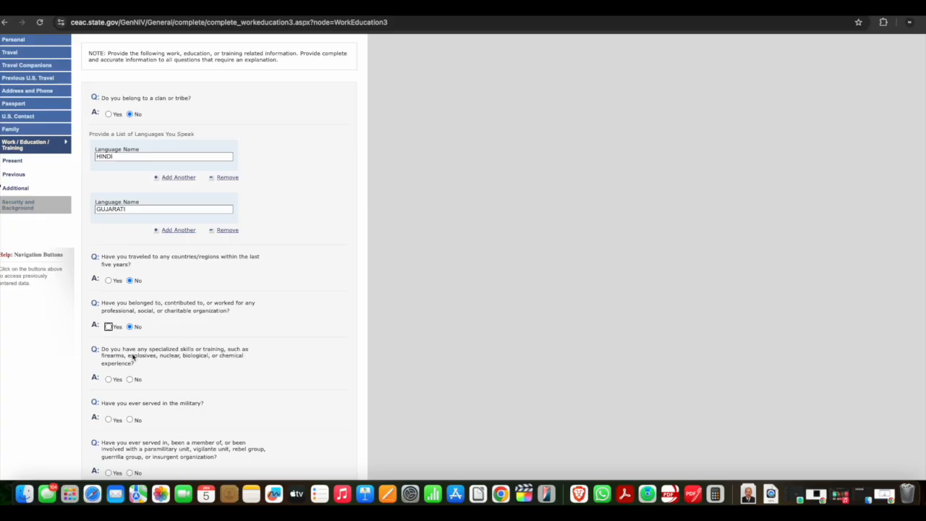
scroll(134, 359, "down", 2)
left_click(130, 325)
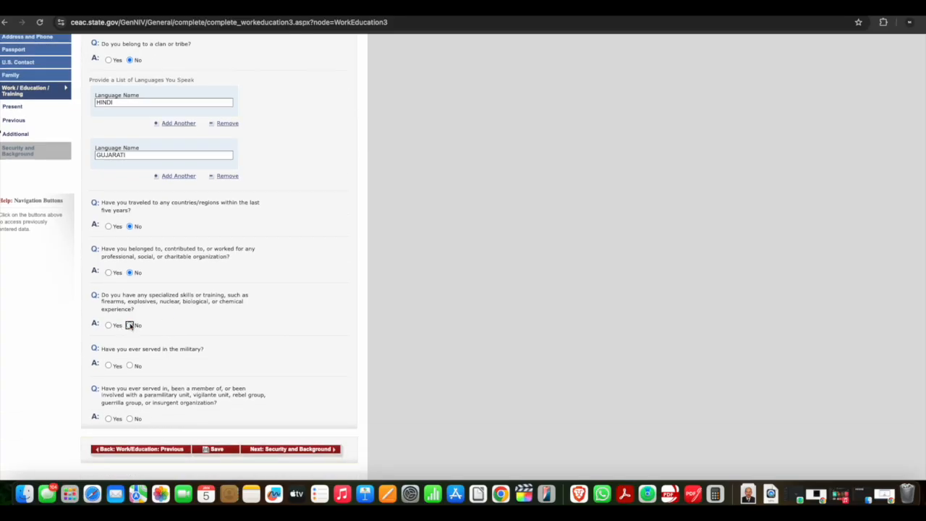
scroll(137, 325, "down", 2)
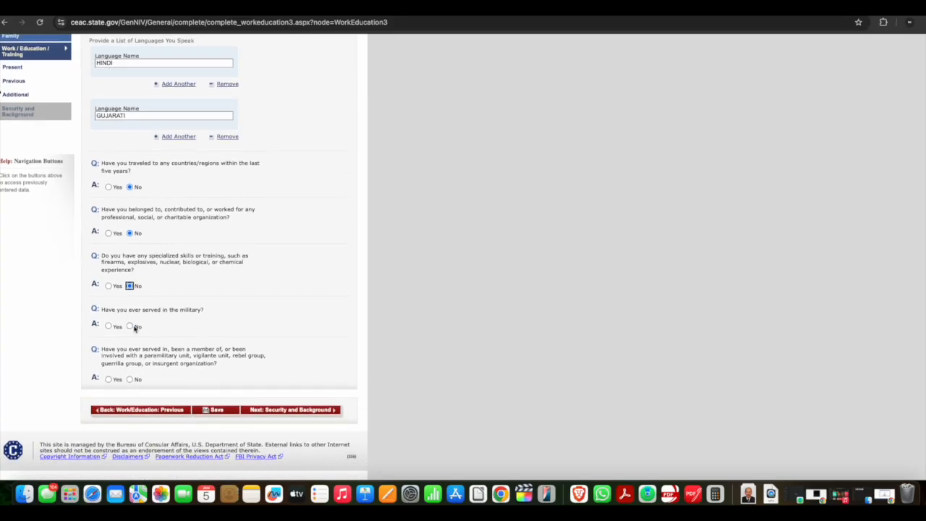
left_click(129, 327)
left_click(130, 379)
left_click(330, 409)
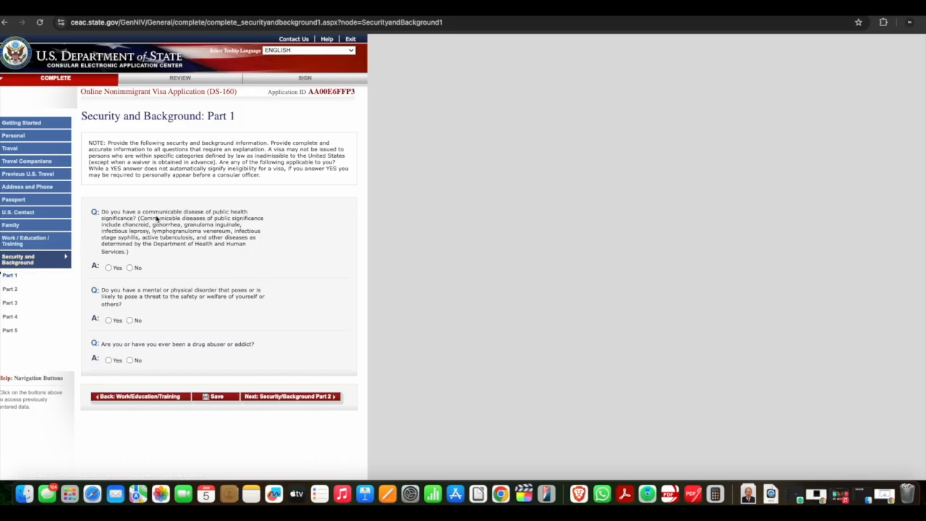
Answer No to the communicable disease, mental disorder and drug abuse questions and continue to Security Part 2
left_click(130, 268)
left_click(109, 320)
left_click(124, 362)
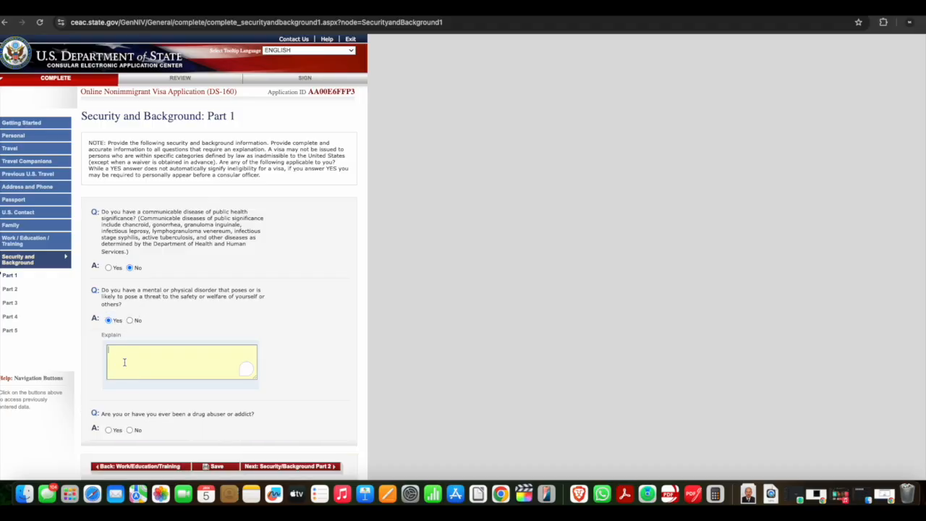
left_click(129, 319)
scroll(181, 330, "down", 1)
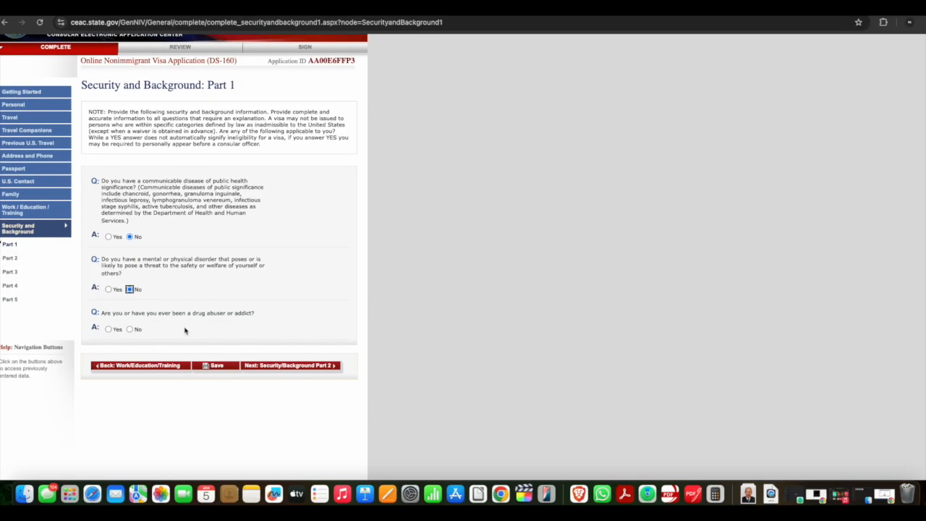
left_click(130, 330)
left_click(318, 370)
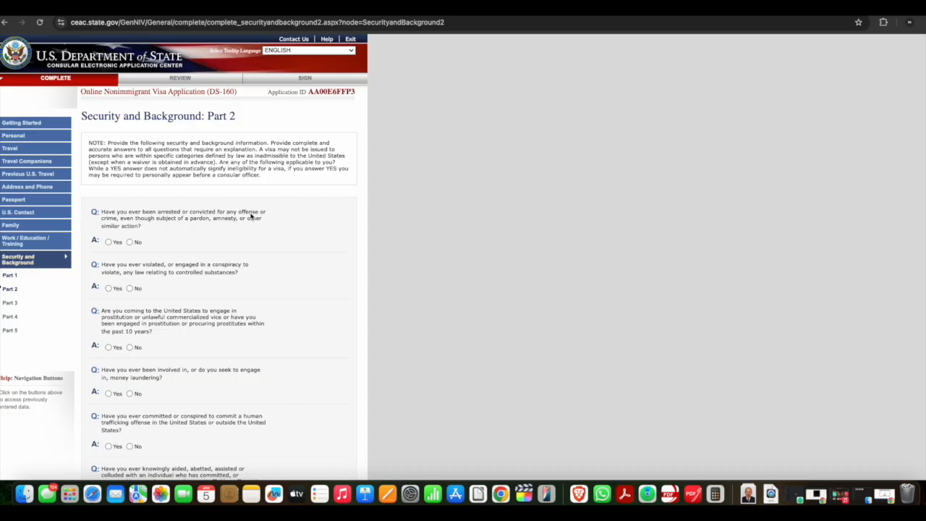
Answer No to all arrest, controlled substance, prostitution, money laundering and human trafficking questions and continue to Part 3
left_click(130, 242)
left_click(129, 288)
left_click(129, 347)
scroll(130, 351, "down", 2)
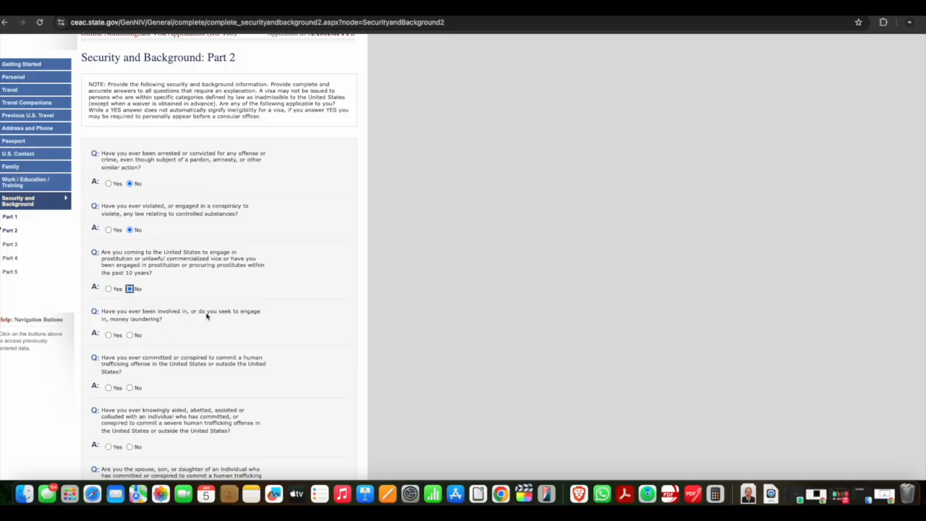
left_click(130, 334)
scroll(131, 333, "down", 3)
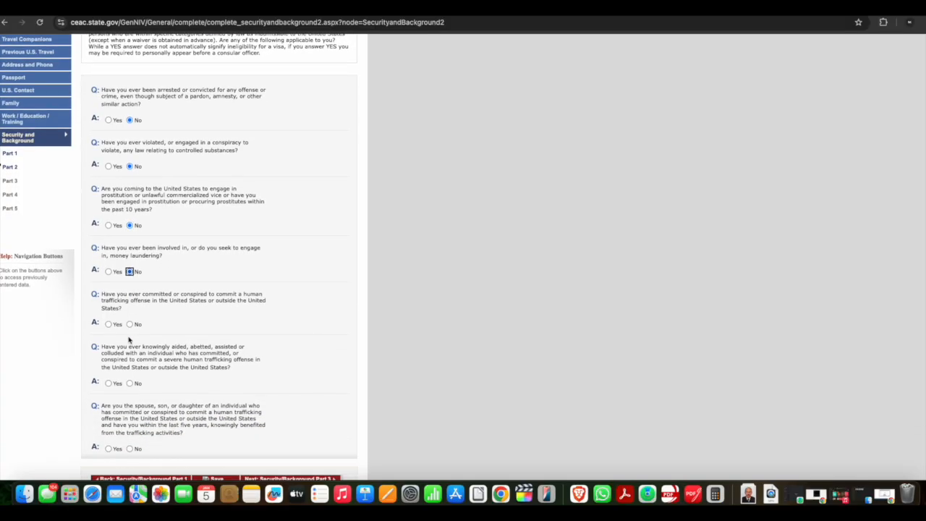
left_click(130, 300)
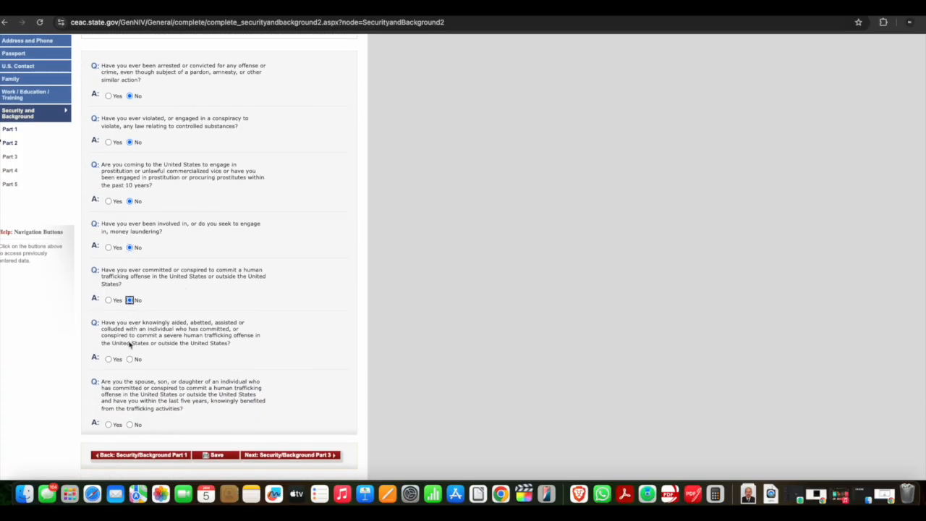
left_click(130, 359)
left_click(129, 425)
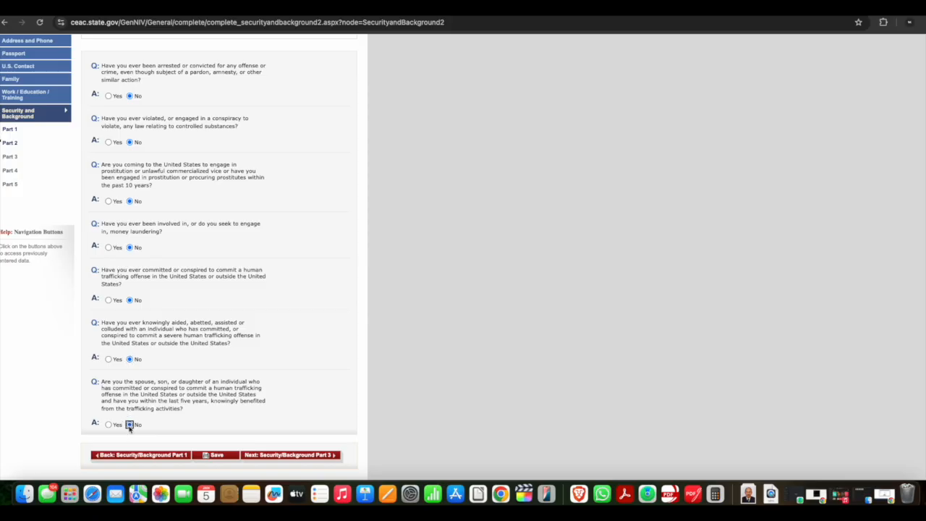
left_click(328, 456)
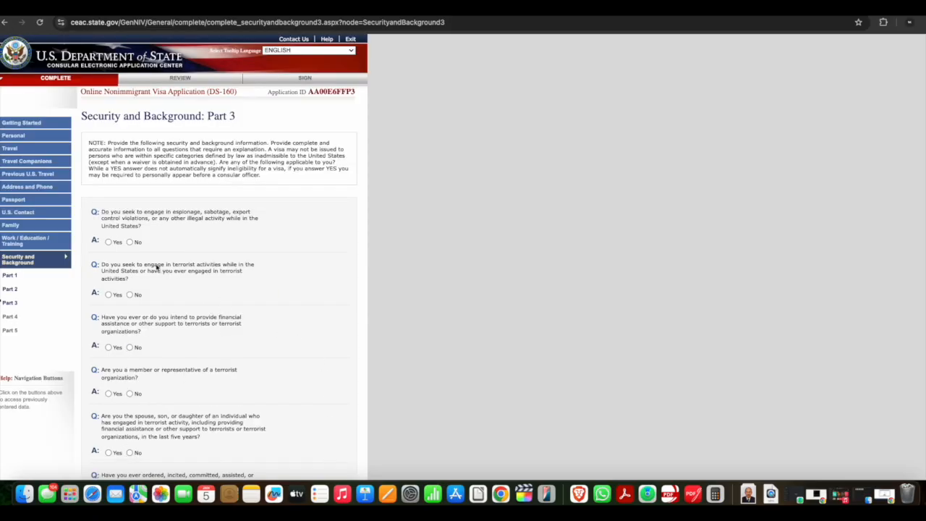
Answer No to the espionage, terrorist activity, terrorist support, terrorist membership and terrorist family-link questions on Part 3
left_click(129, 241)
left_click(129, 295)
left_click(130, 347)
scroll(128, 349, "down", 1)
scroll(128, 349, "down", 2)
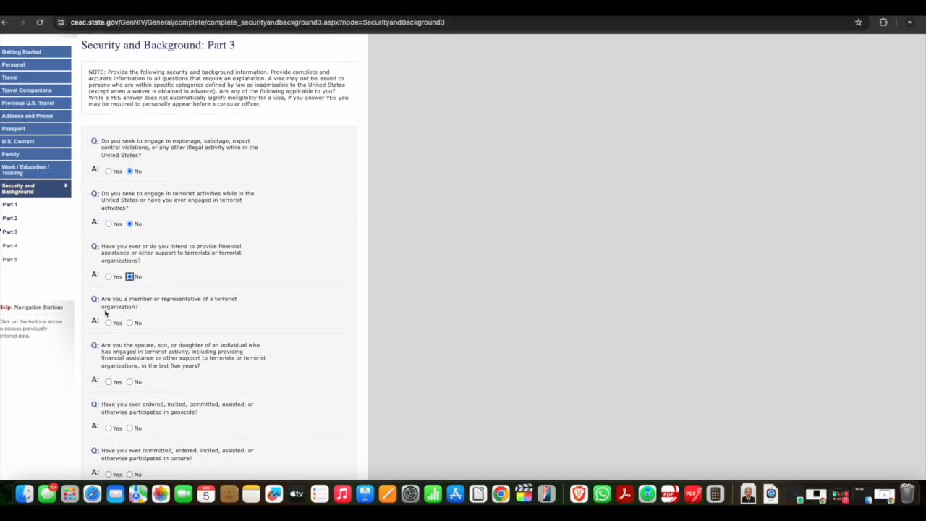
left_click(129, 323)
left_click(130, 381)
scroll(130, 374, "down", 5)
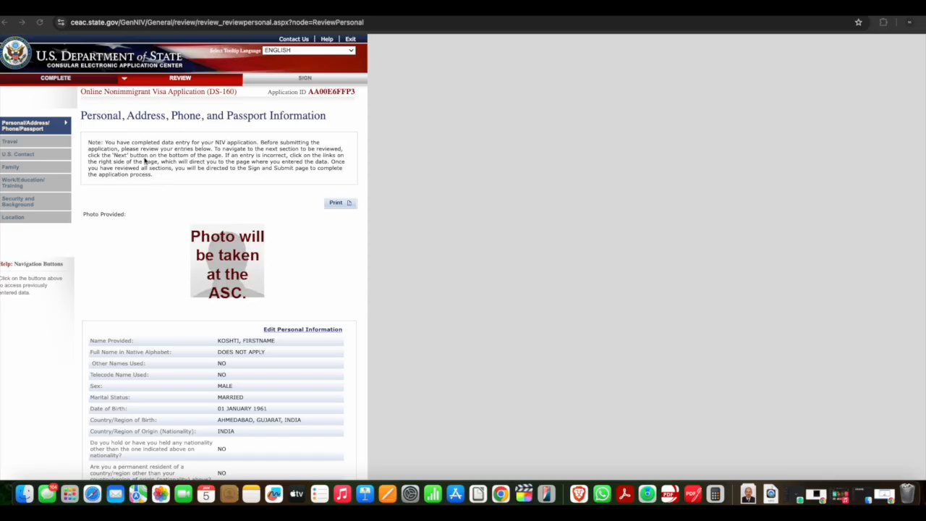
Review the personal, address, phone and passport information summary of the application
scroll(167, 166, "down", 2)
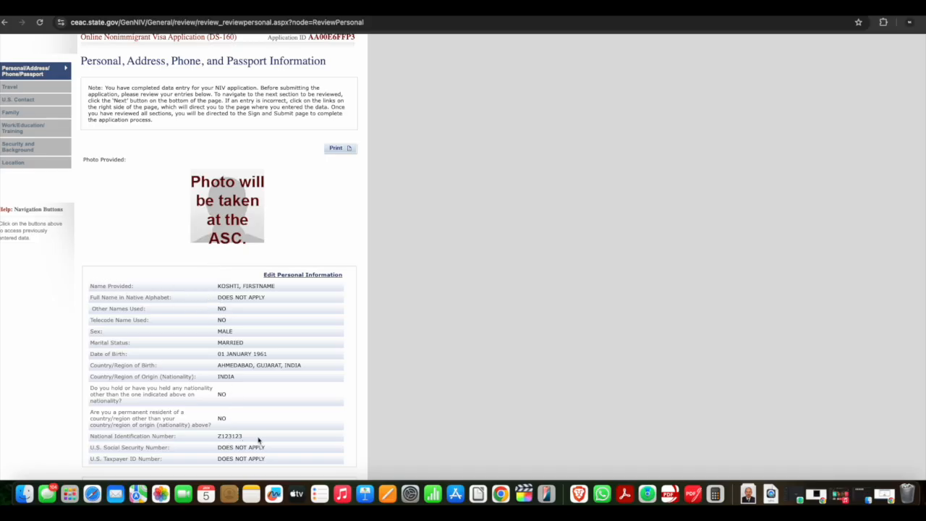
scroll(258, 439, "up", 2)
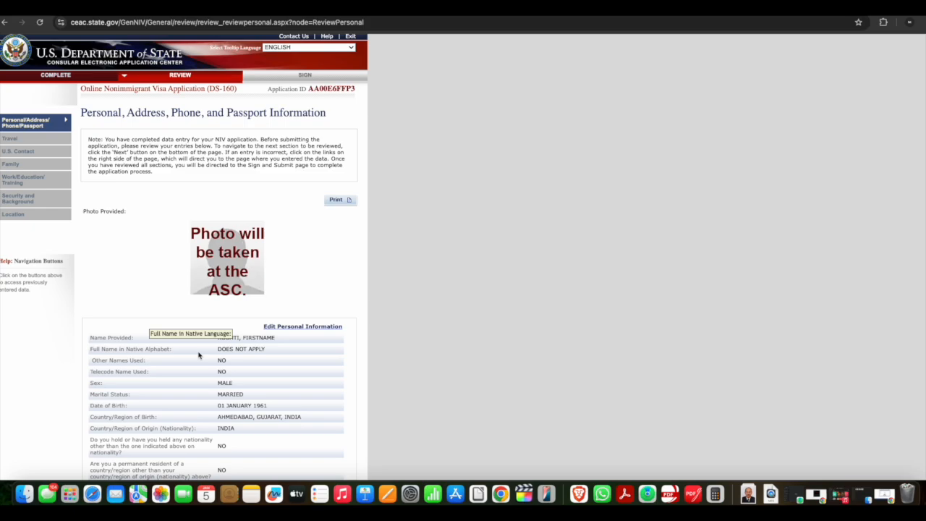
scroll(199, 356, "down", 1)
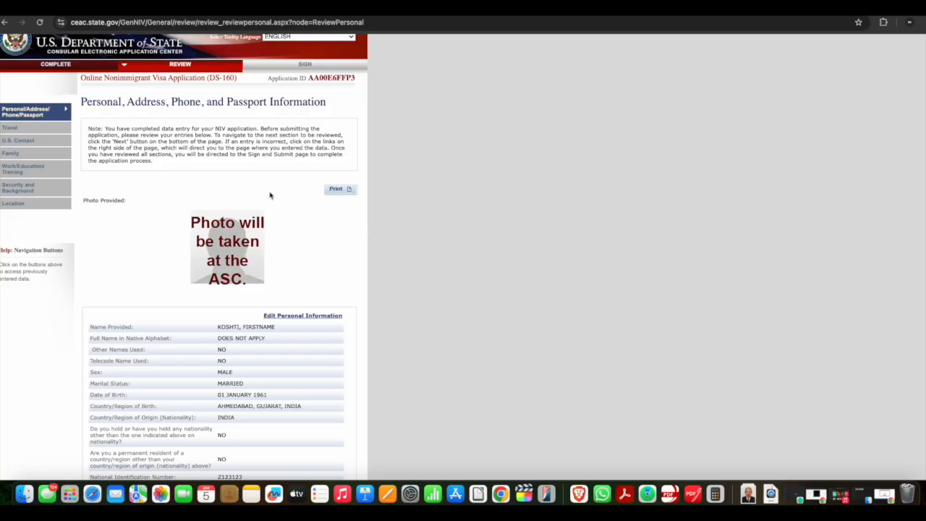
scroll(270, 195, "down", 1)
scroll(269, 195, "down", 15)
scroll(270, 196, "up", 20)
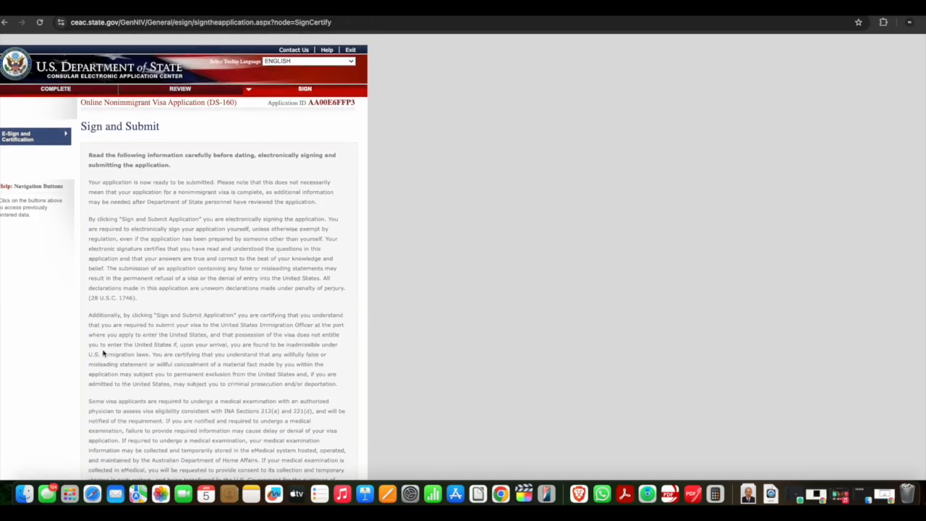
Read through the Sign and Submit certification text down to the preparer and e-signature section
scroll(104, 353, "down", 1)
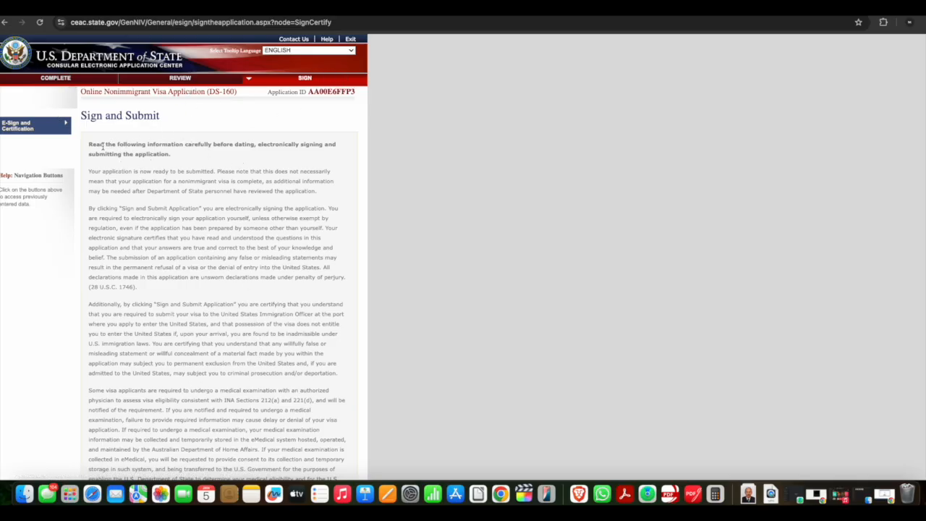
scroll(126, 167, "down", 5)
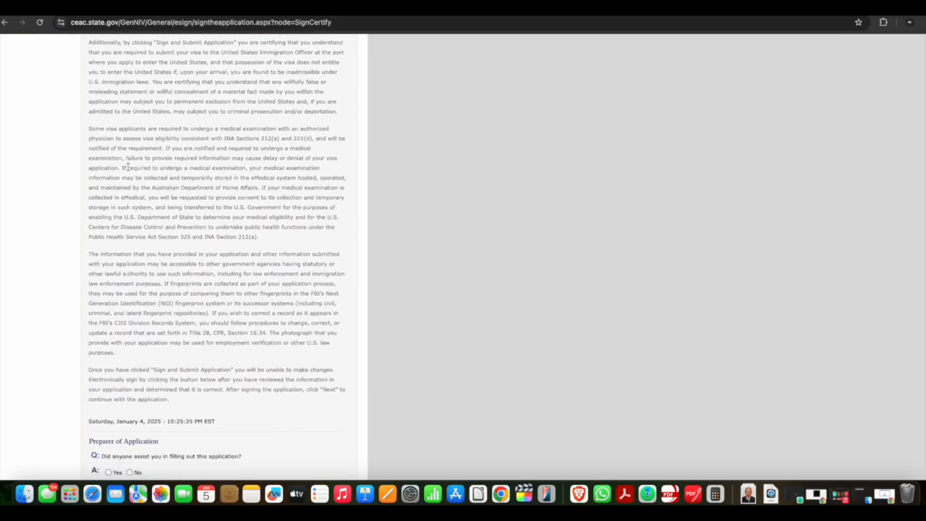
scroll(127, 167, "down", 2)
scroll(128, 169, "down", 3)
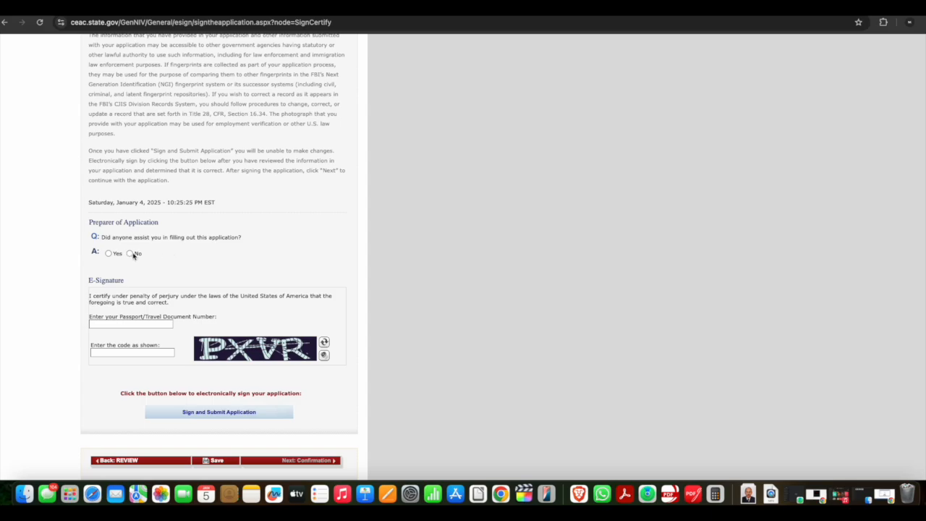
left_click(109, 253)
scroll(110, 256, "up", 5)
scroll(110, 256, "down", 4)
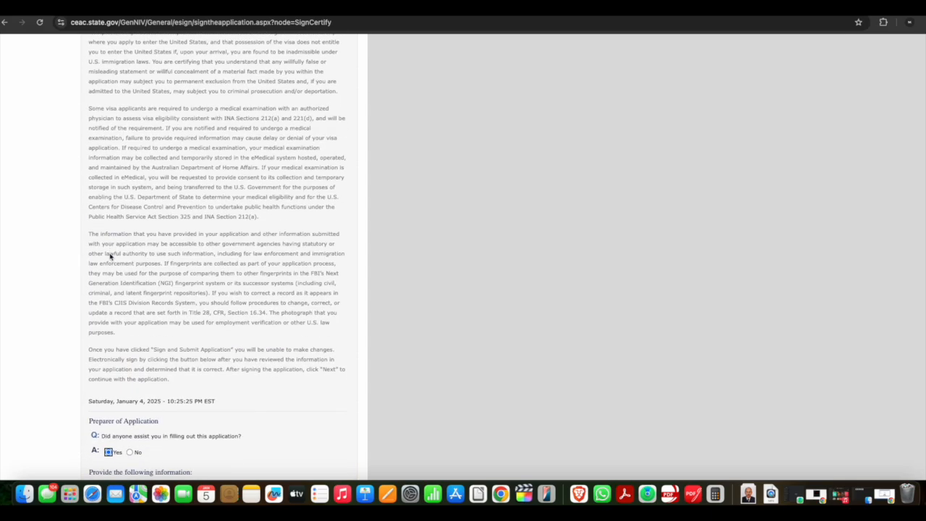
left_click(113, 336)
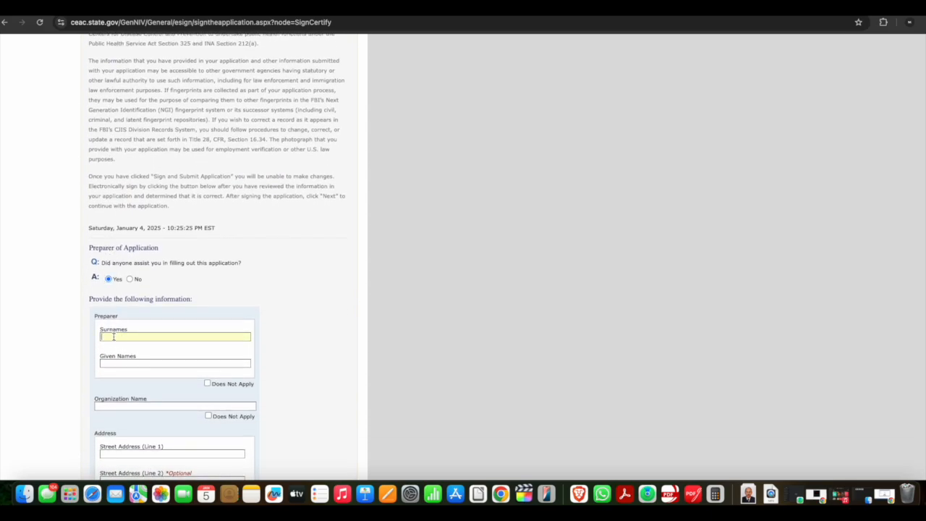
scroll(113, 336, "down", 3)
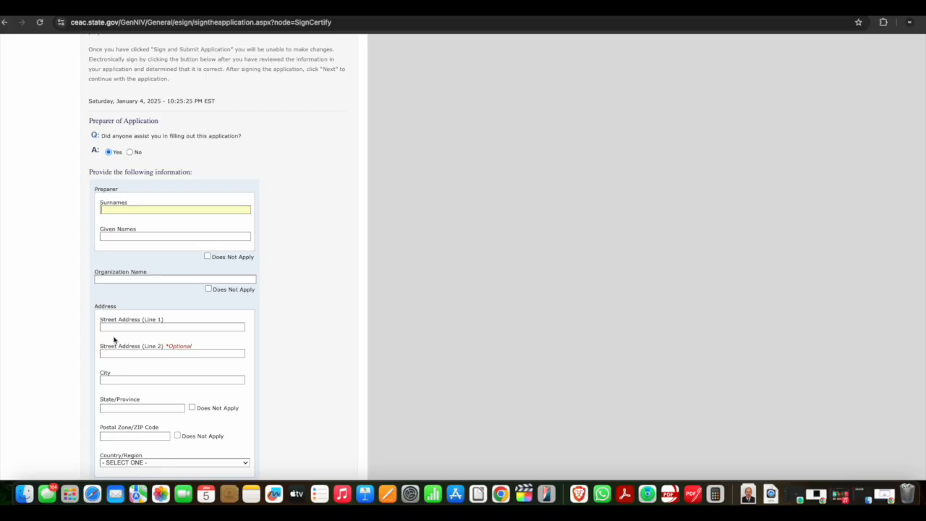
Answer No to the preparer question asking whether anyone assisted in filling out this application
left_click(130, 152)
scroll(132, 156, "down", 5)
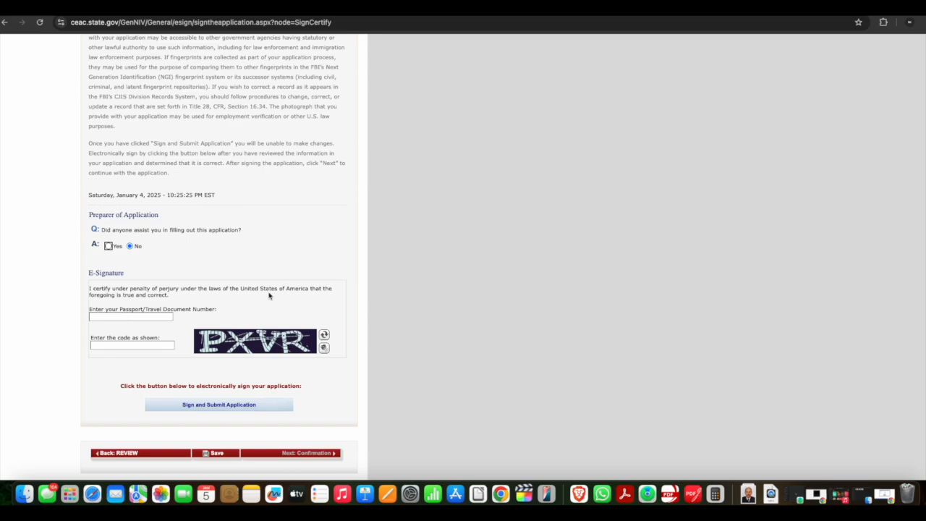
Select the Application ID in the page header and look over the certification text and e-signature section
scroll(268, 294, "up", 2)
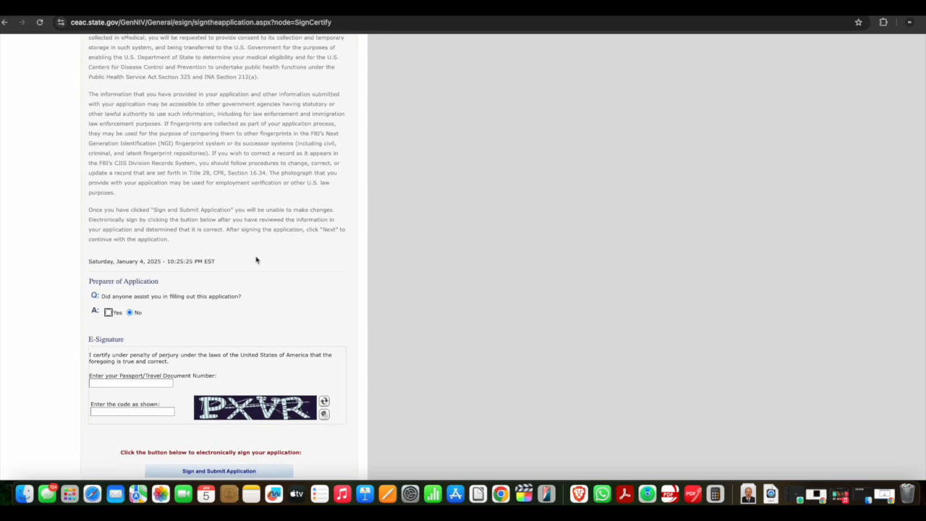
scroll(256, 258, "down", 2)
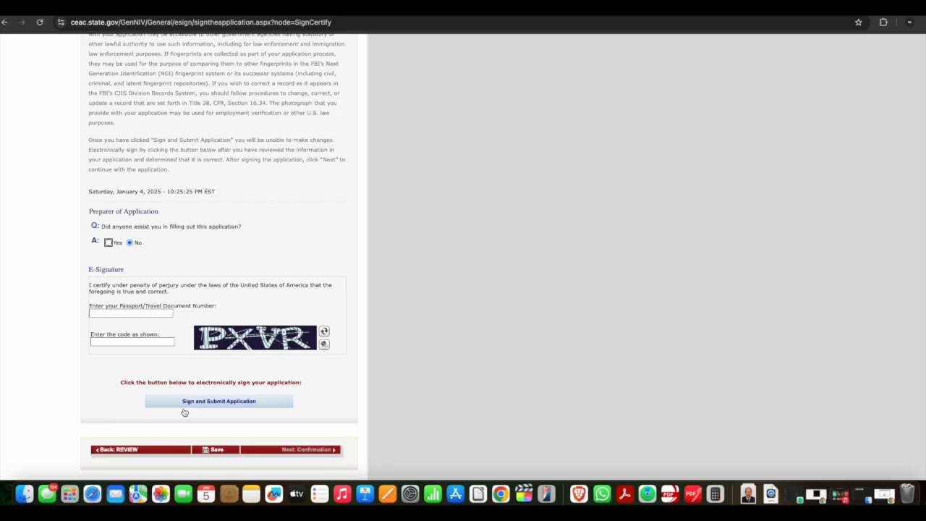
scroll(185, 412, "up", 5)
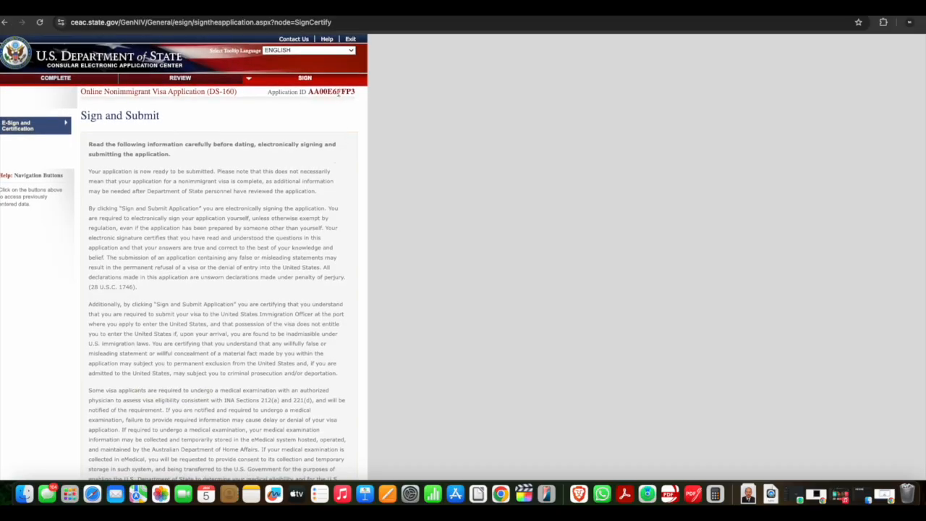
double_click(336, 91)
scroll(317, 94, "down", 5)
scroll(317, 95, "down", 5)
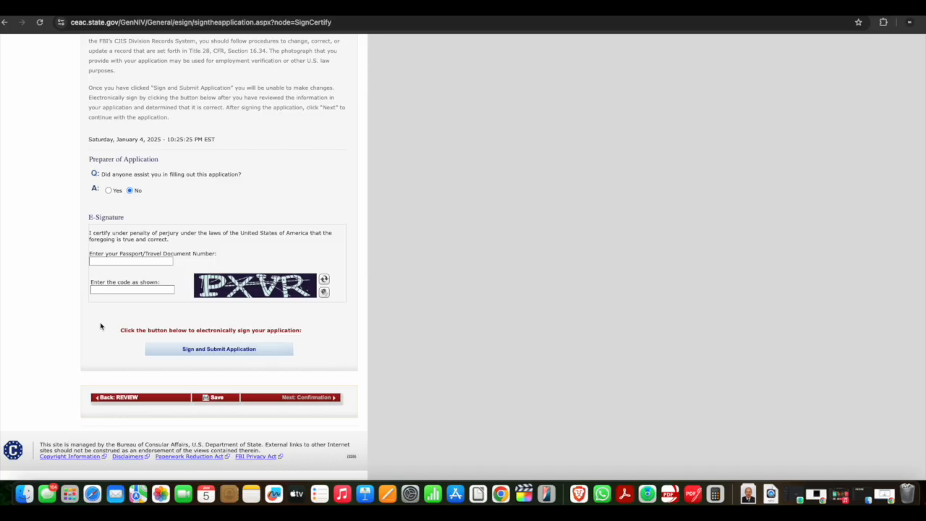
scroll(145, 279, "up", 6)
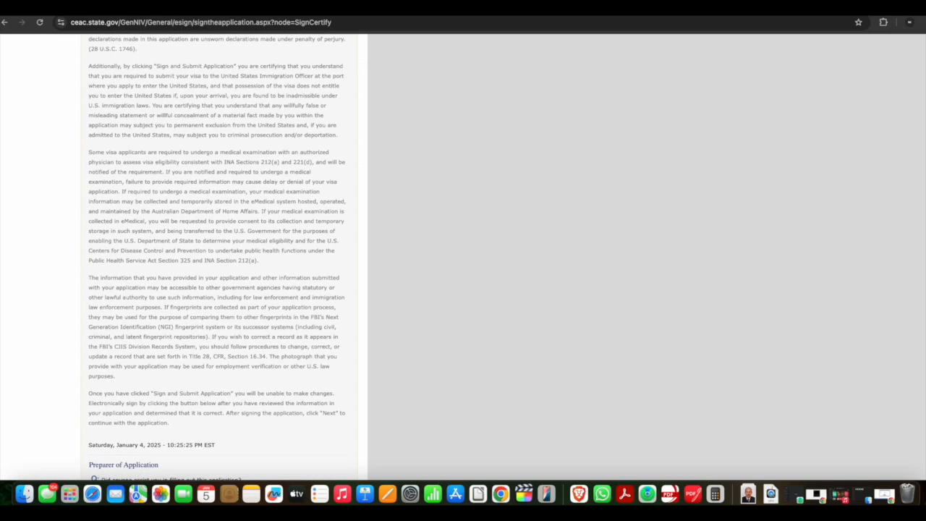